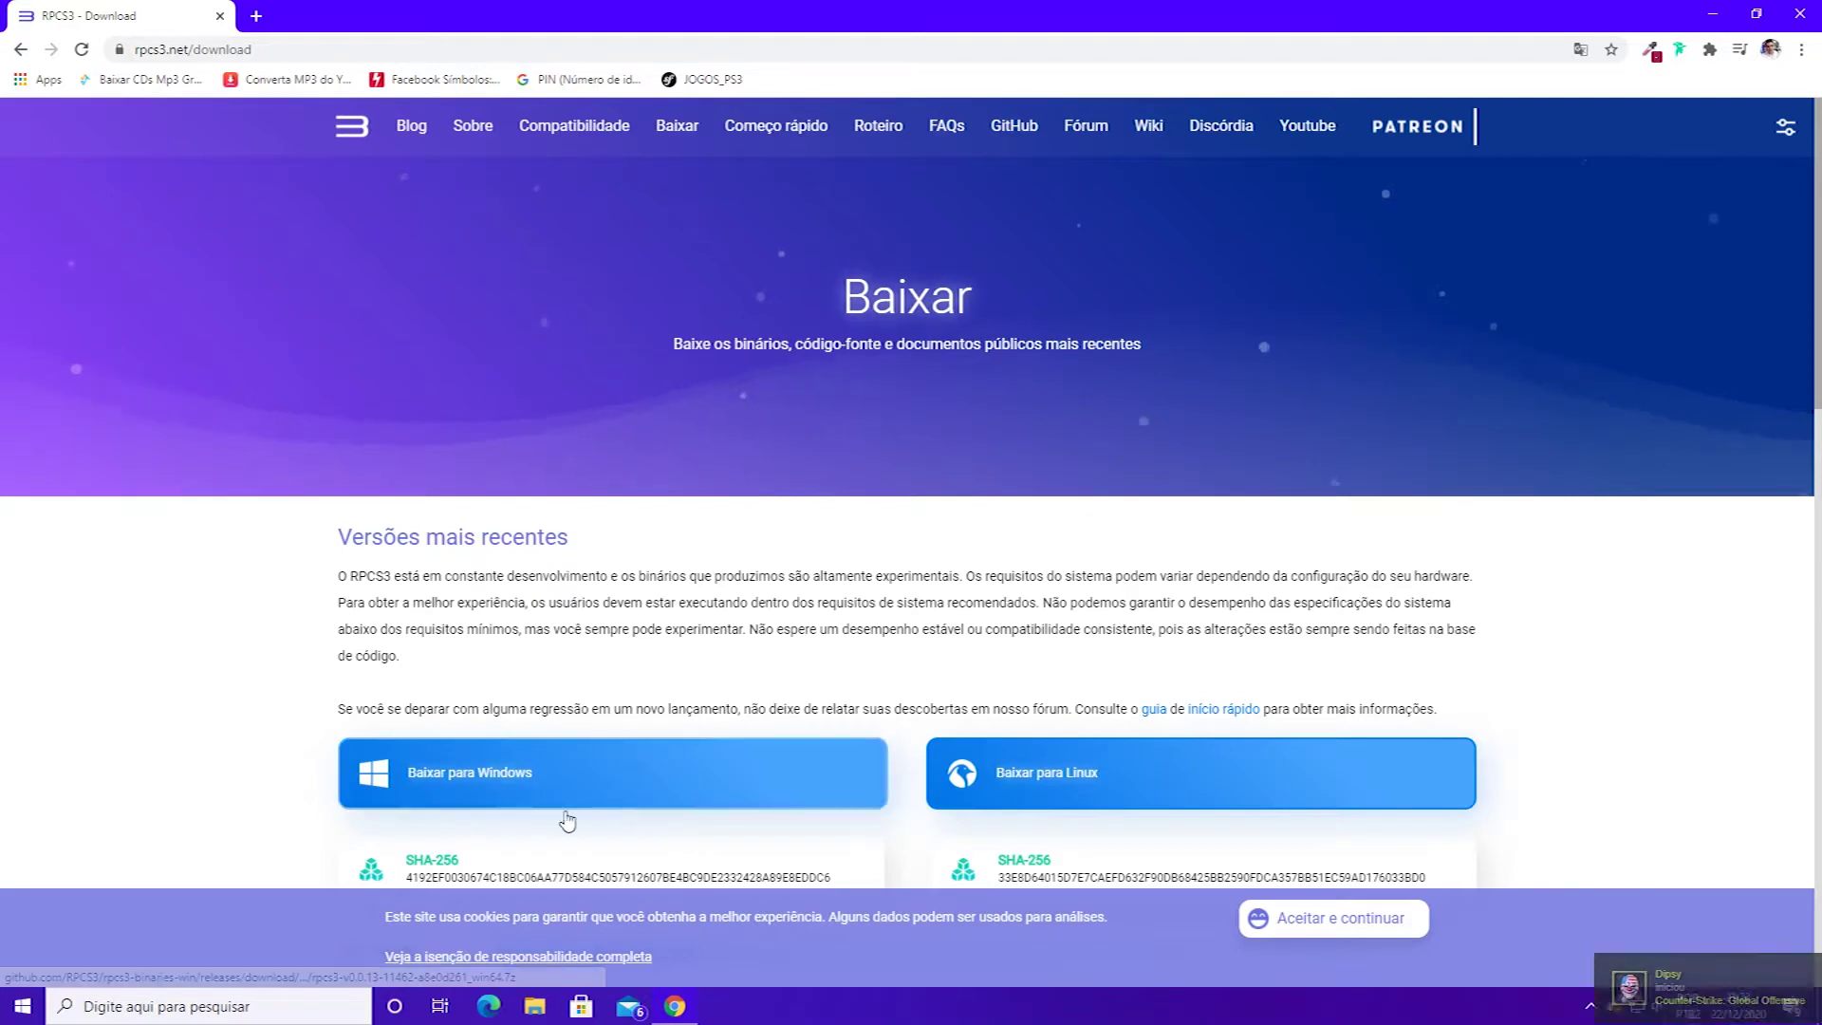
{"action": "left_click", "coordinate": [1041, 786]}
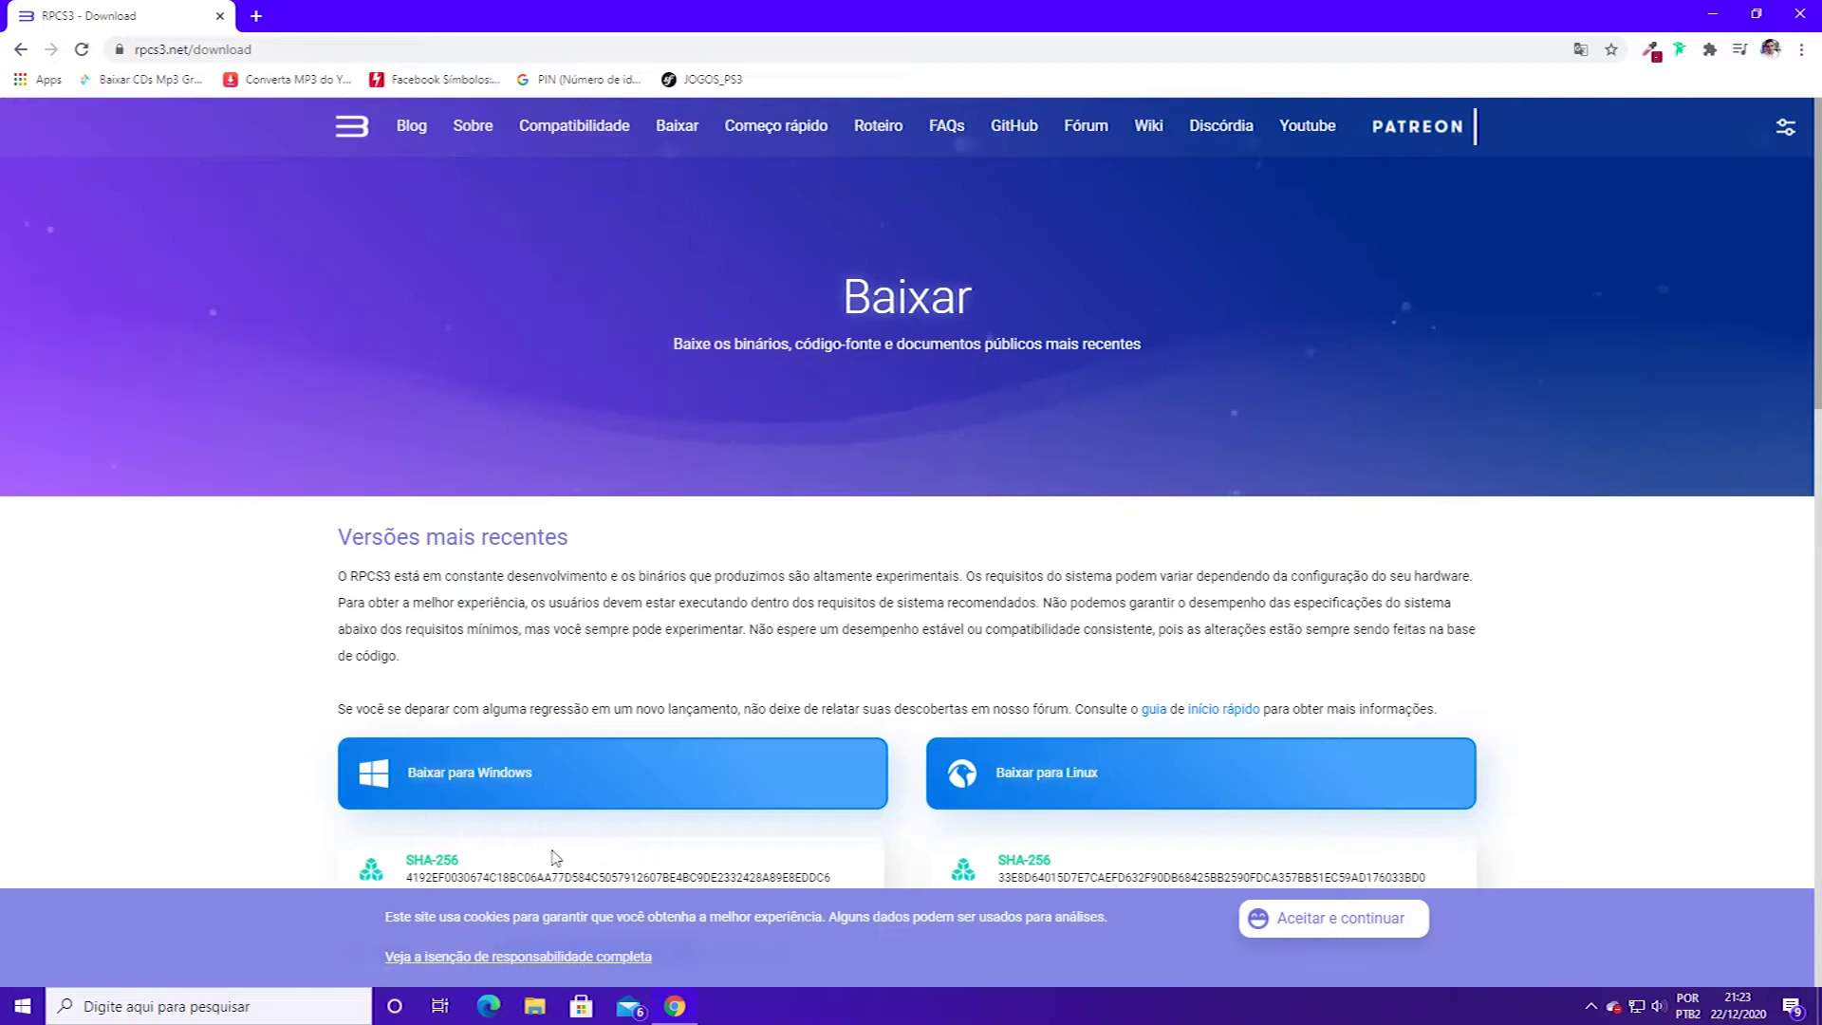
{"action": "left_click", "coordinate": [453, 799]}
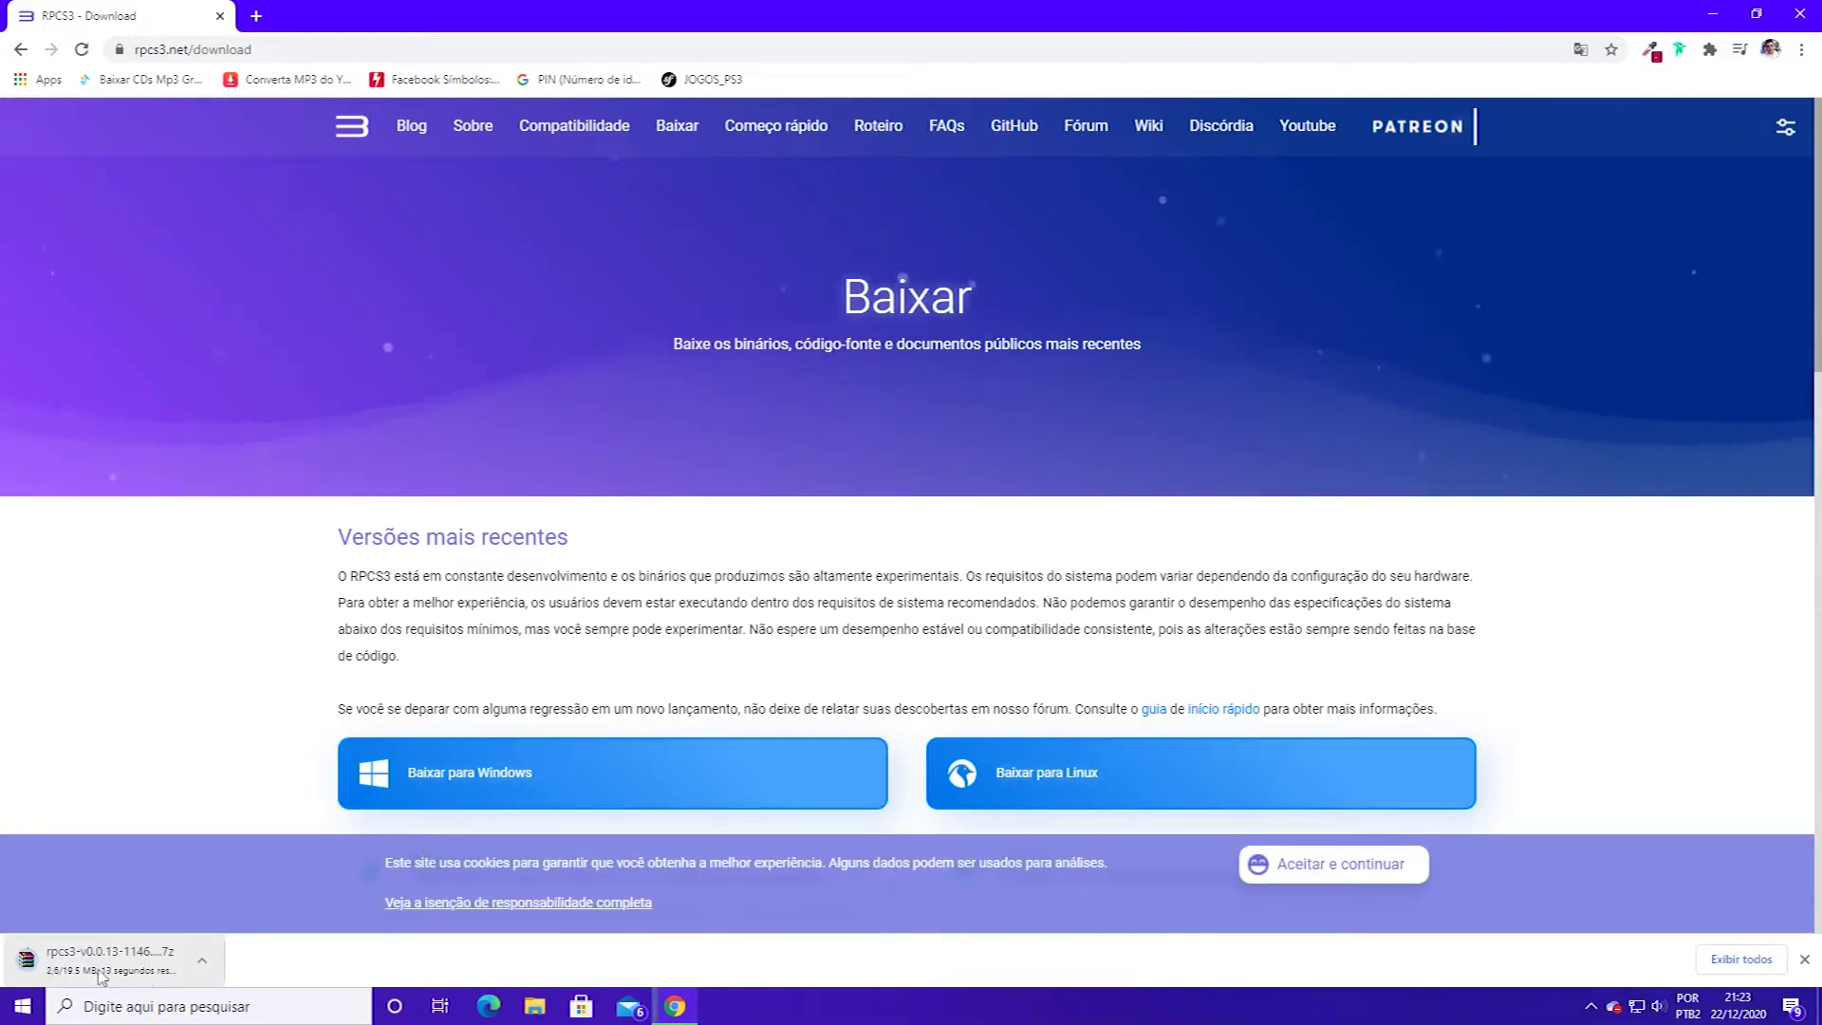
{"action": "left_click", "coordinate": [201, 960]}
{"action": "left_click", "coordinate": [245, 934]}
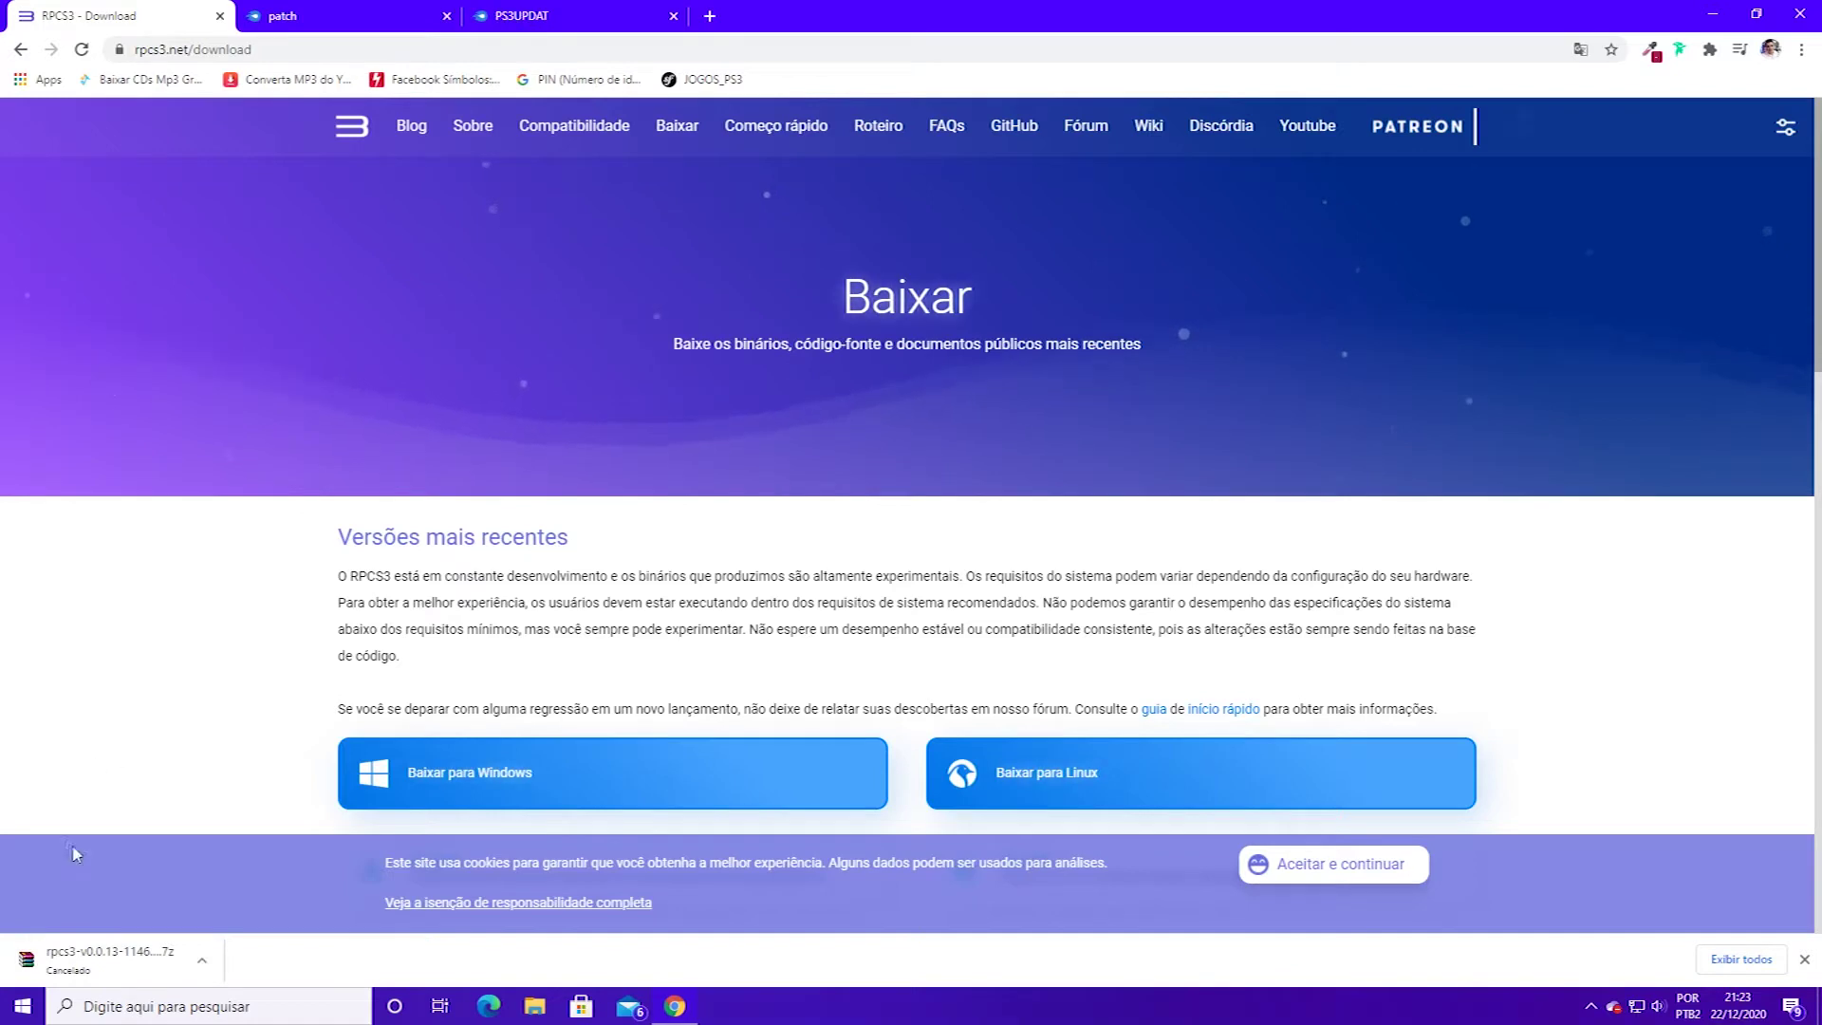
- Review the MediaFire download pages for patch.yml and PS3UPDAT.PUP, and minimize the browser
{"action": "left_click", "coordinate": [323, 15]}
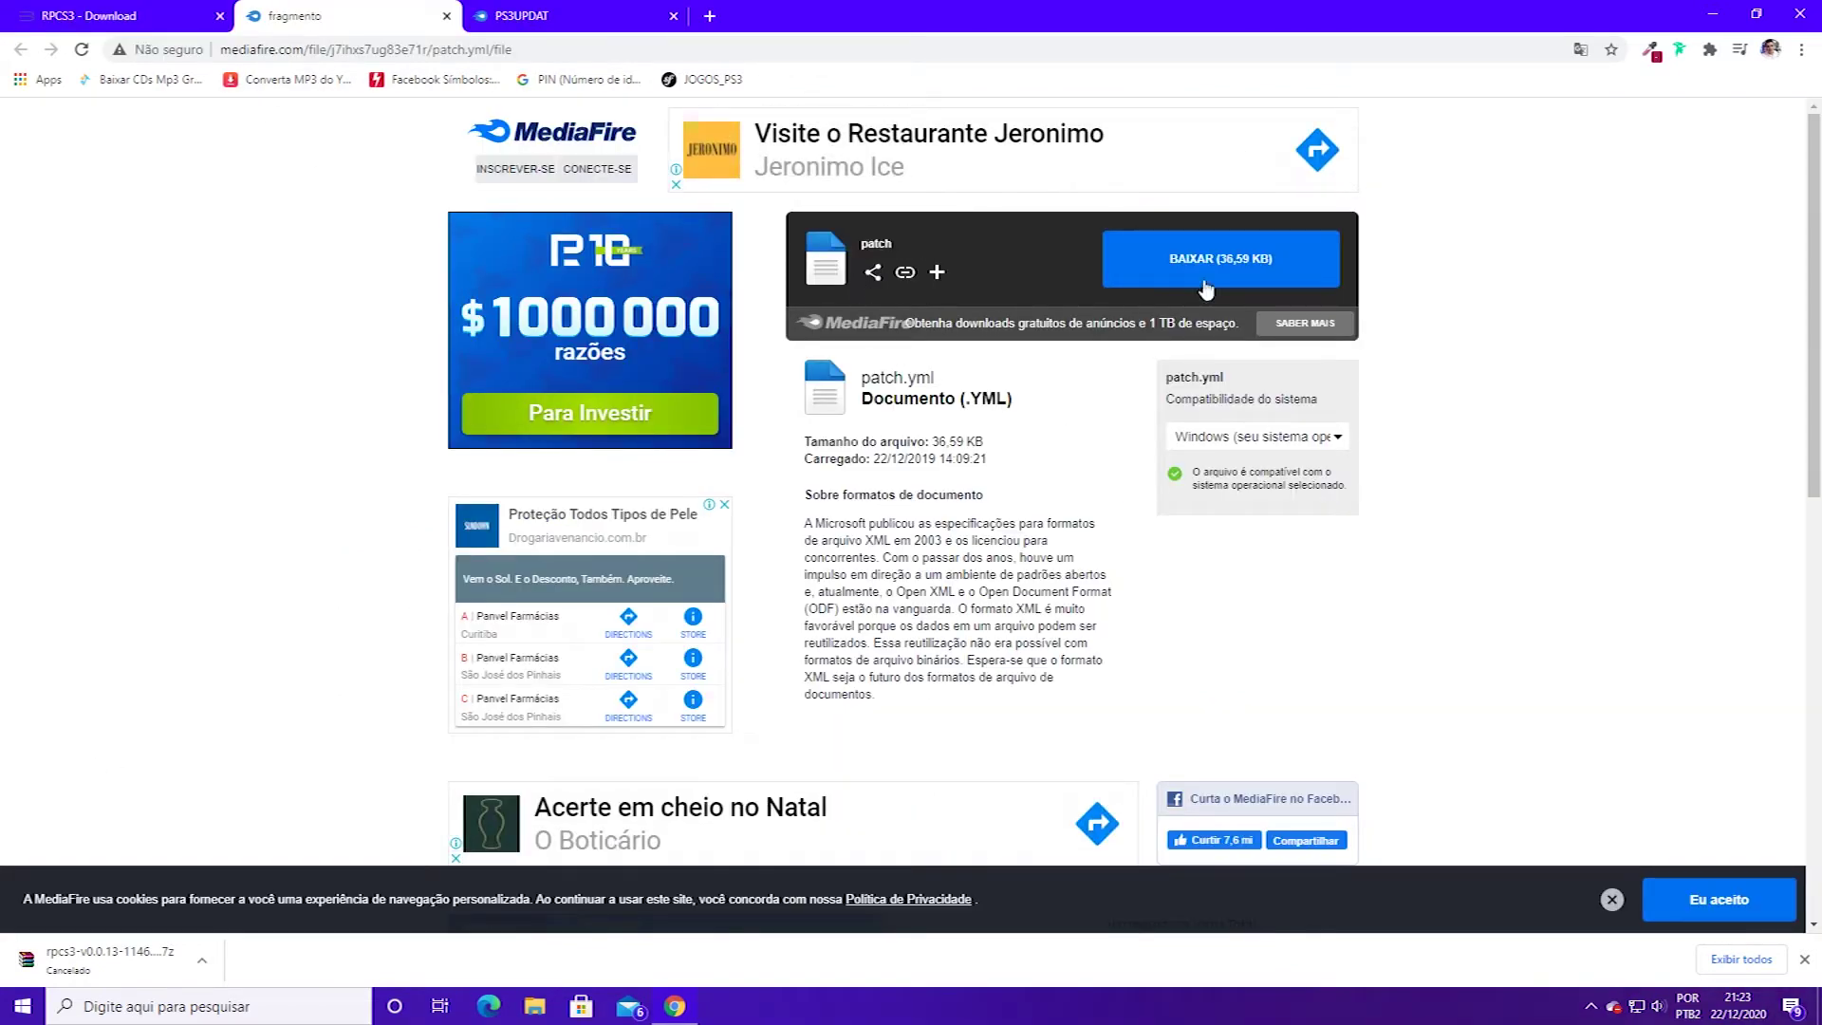
{"action": "key", "text": "ctrl+Tab"}
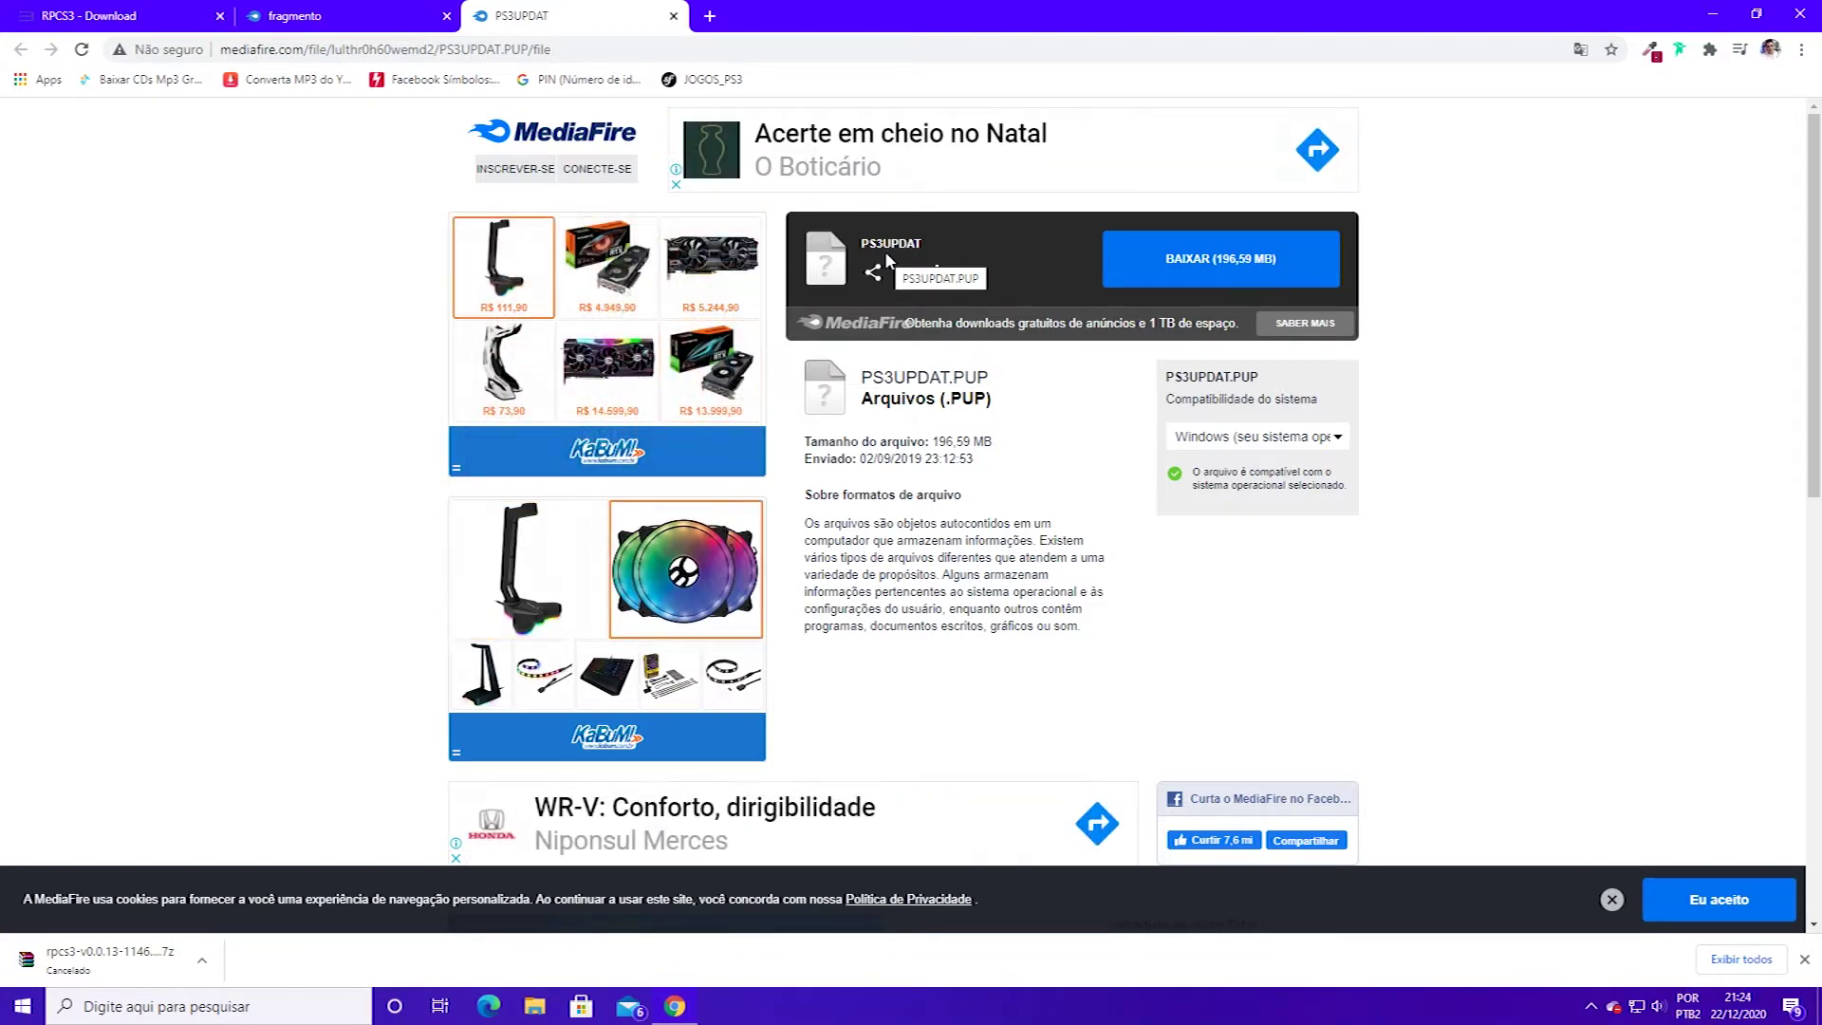
{"action": "left_click", "coordinate": [1699, 19]}
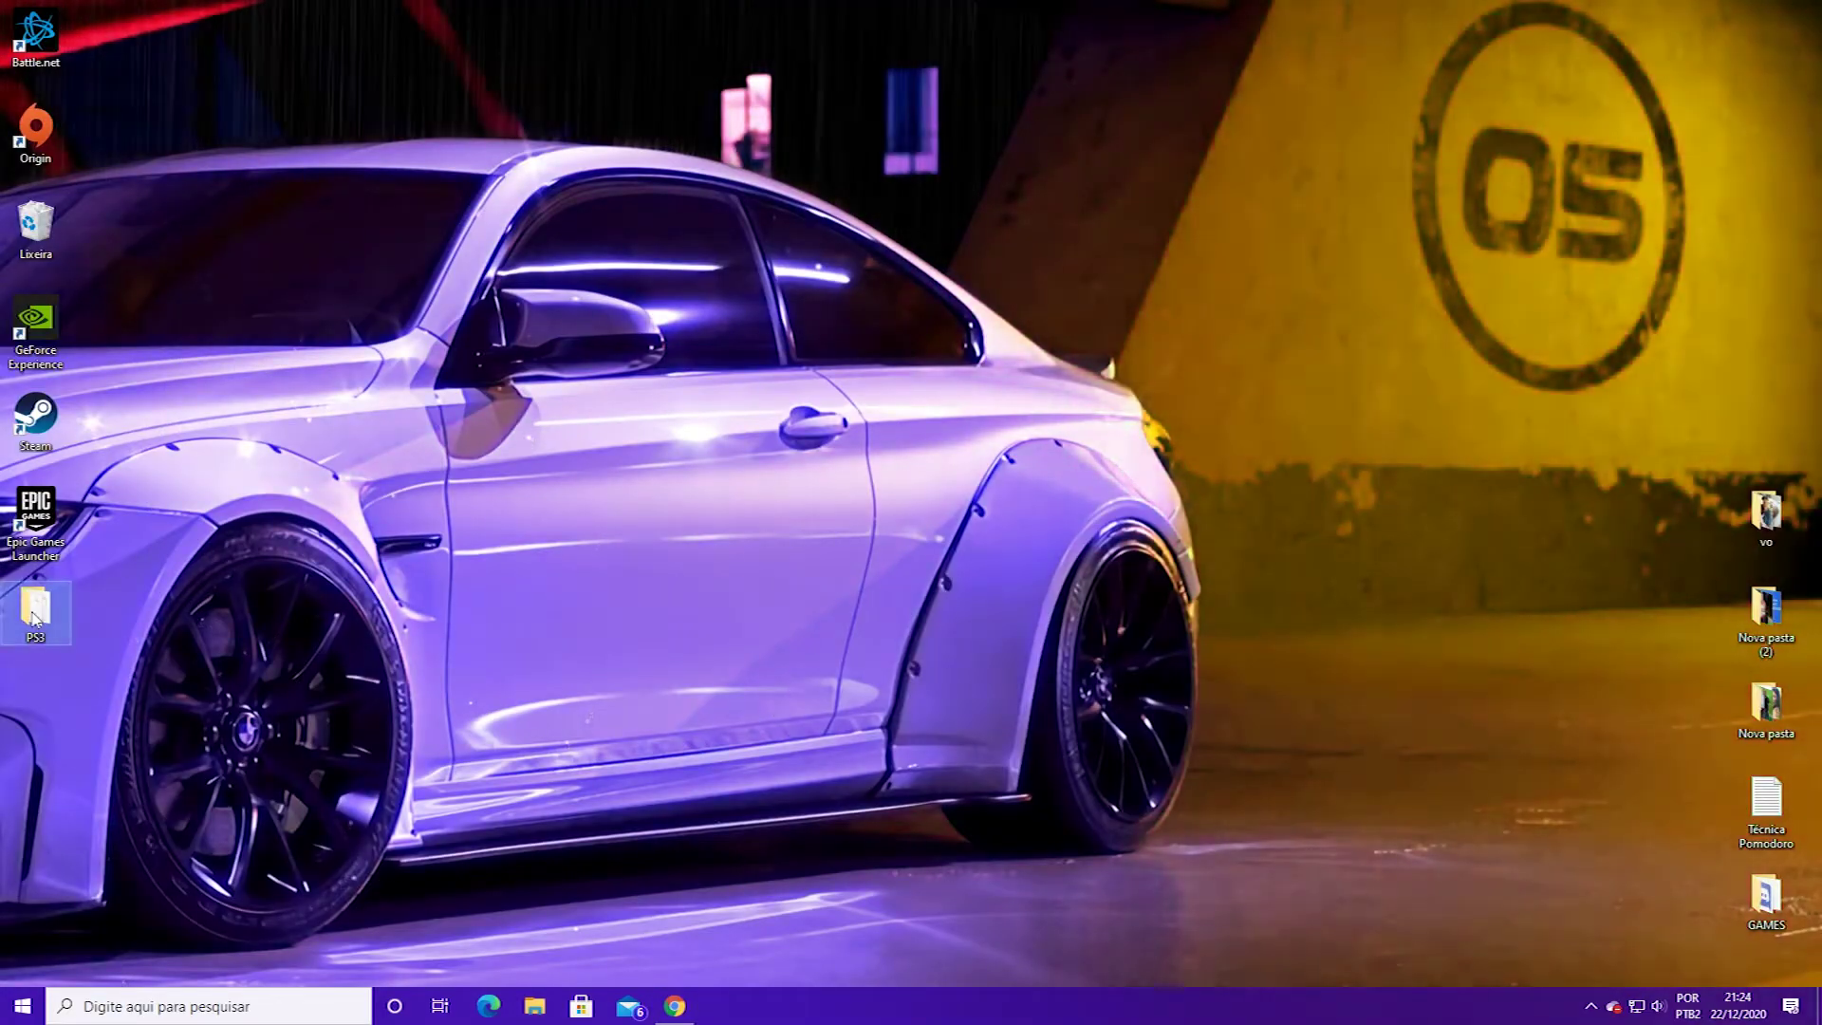
- Launch rpcs3 from the rpcs3-v0.0.13-11462-a8e0d261_win64 folder inside the desktop PS3 folder, allowing it to run despite SmartScreen
{"action": "double_click", "coordinate": [33, 615]}
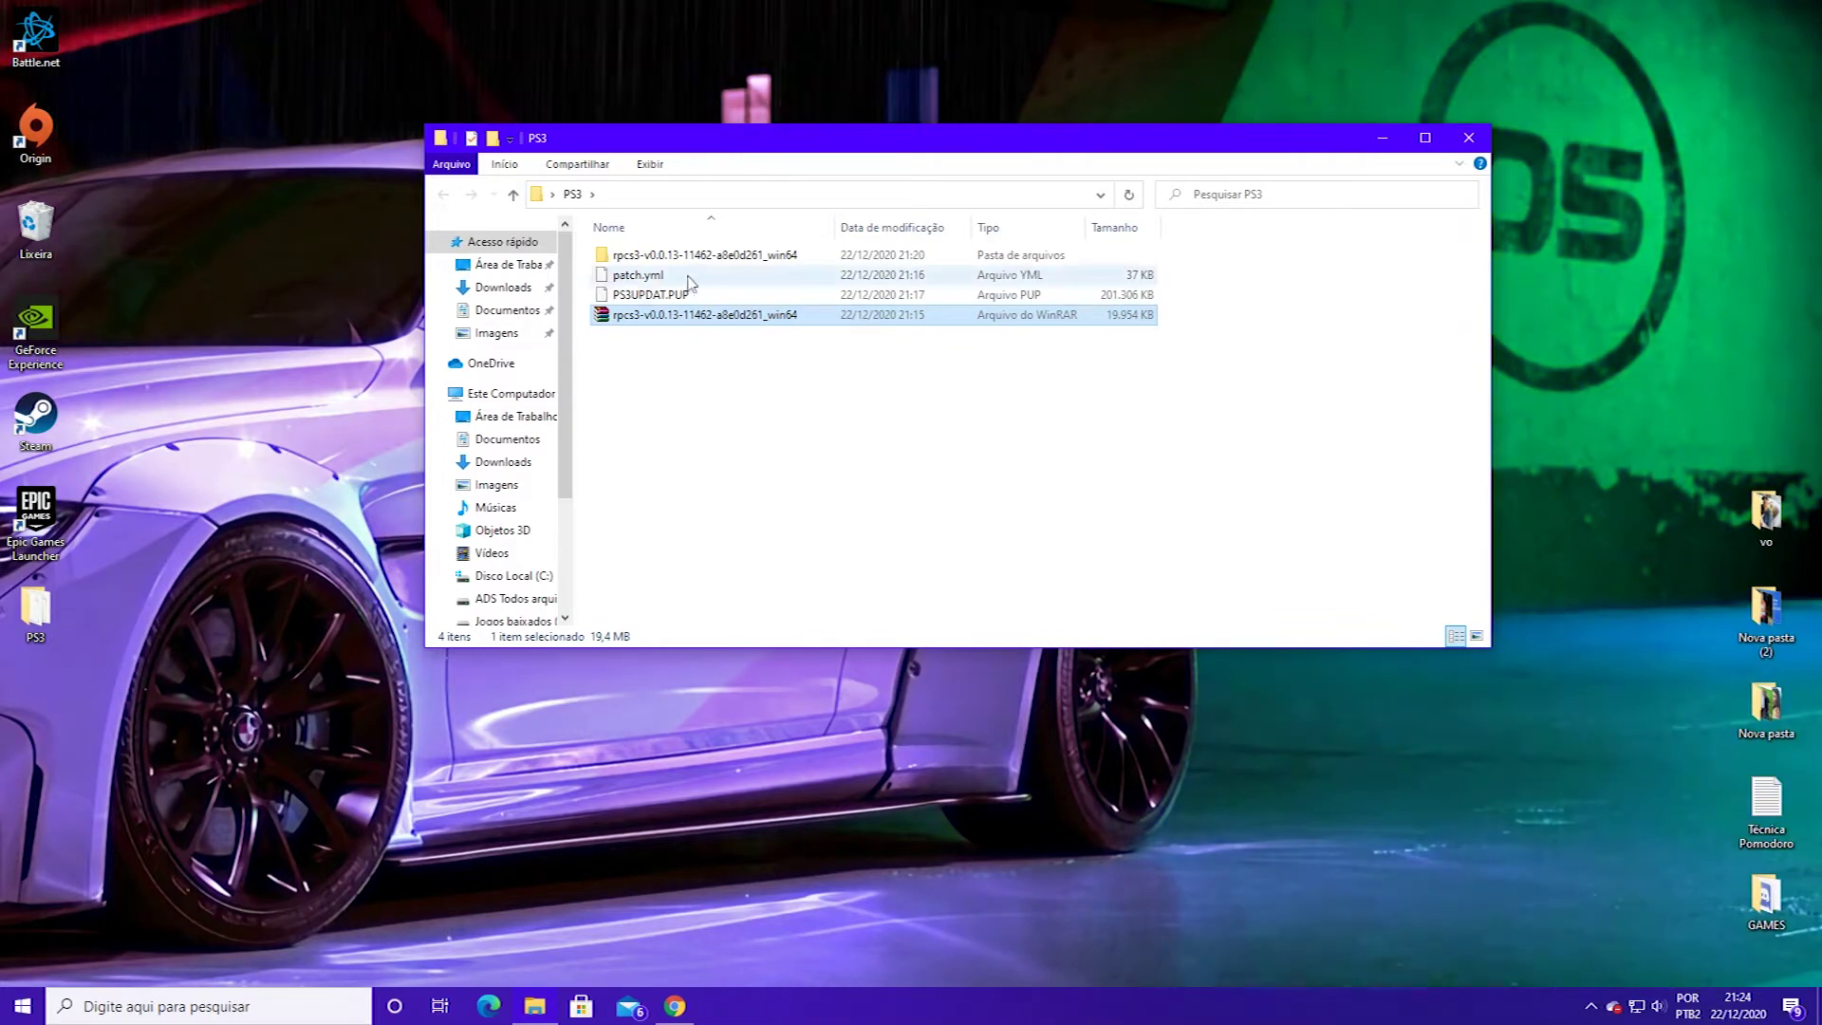
{"action": "double_click", "coordinate": [641, 256]}
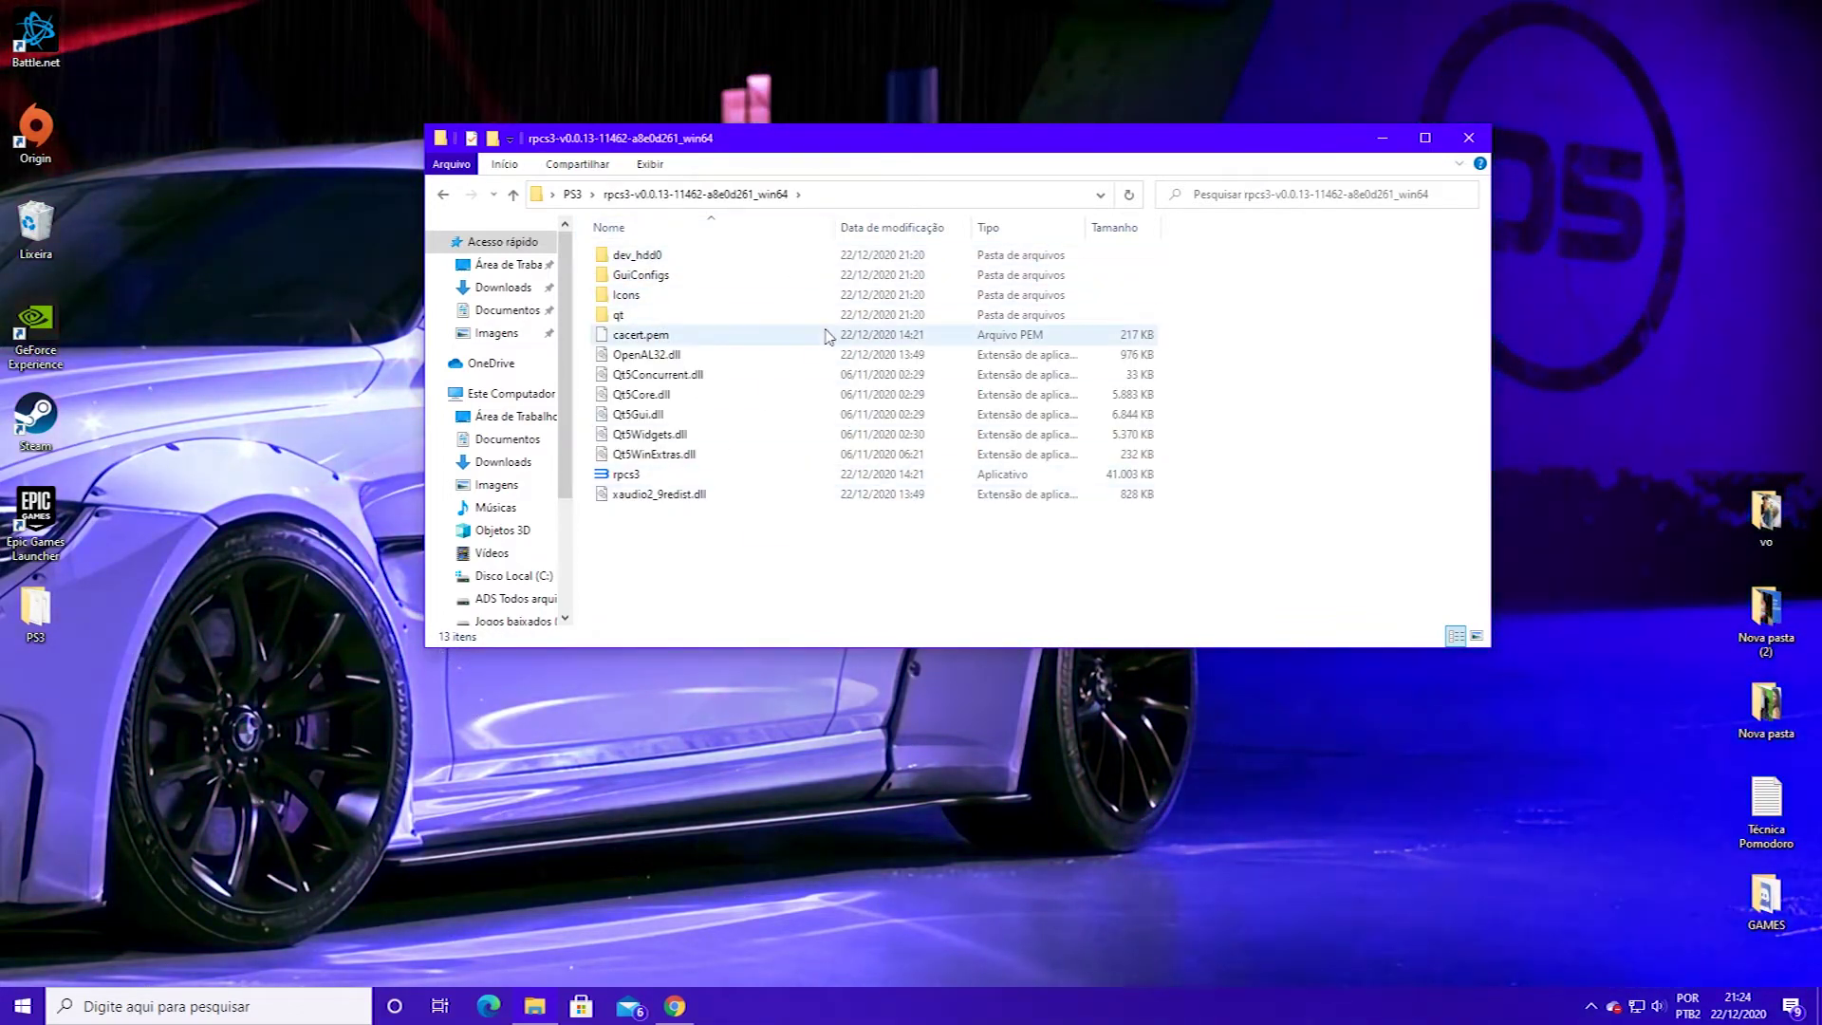
{"action": "left_click", "coordinate": [636, 481]}
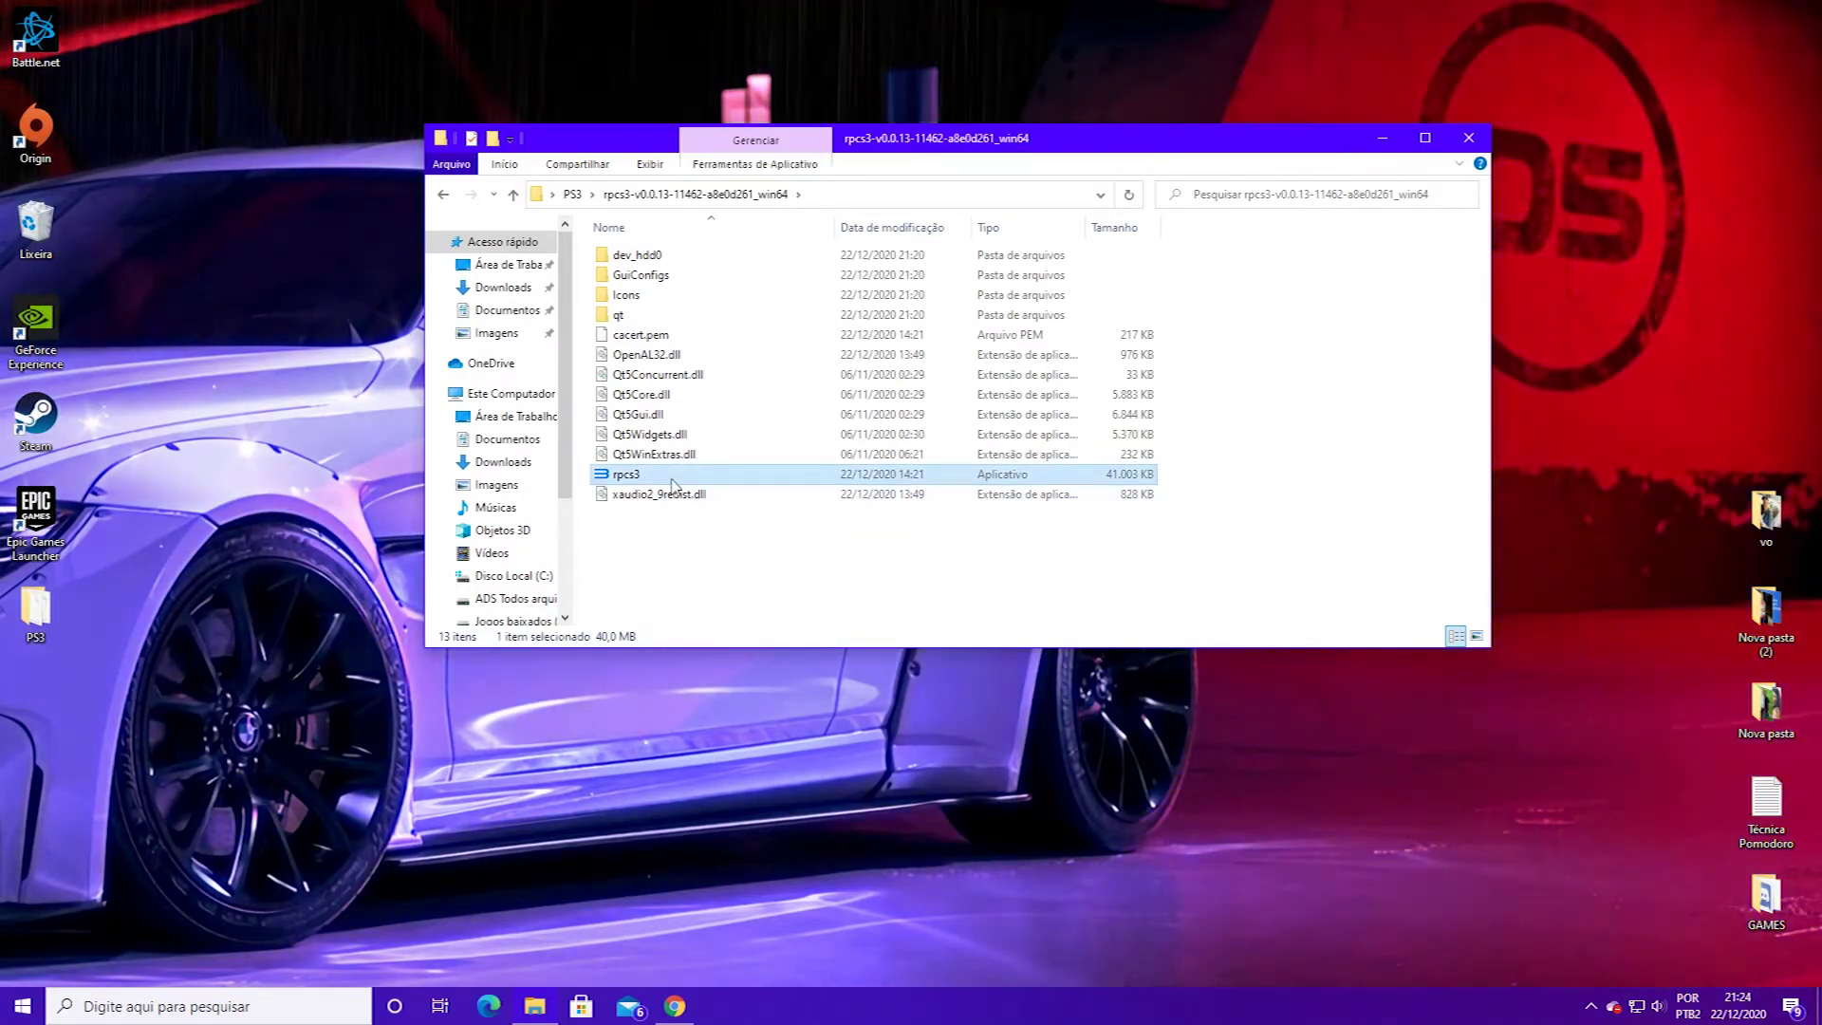
{"action": "double_click", "coordinate": [669, 475]}
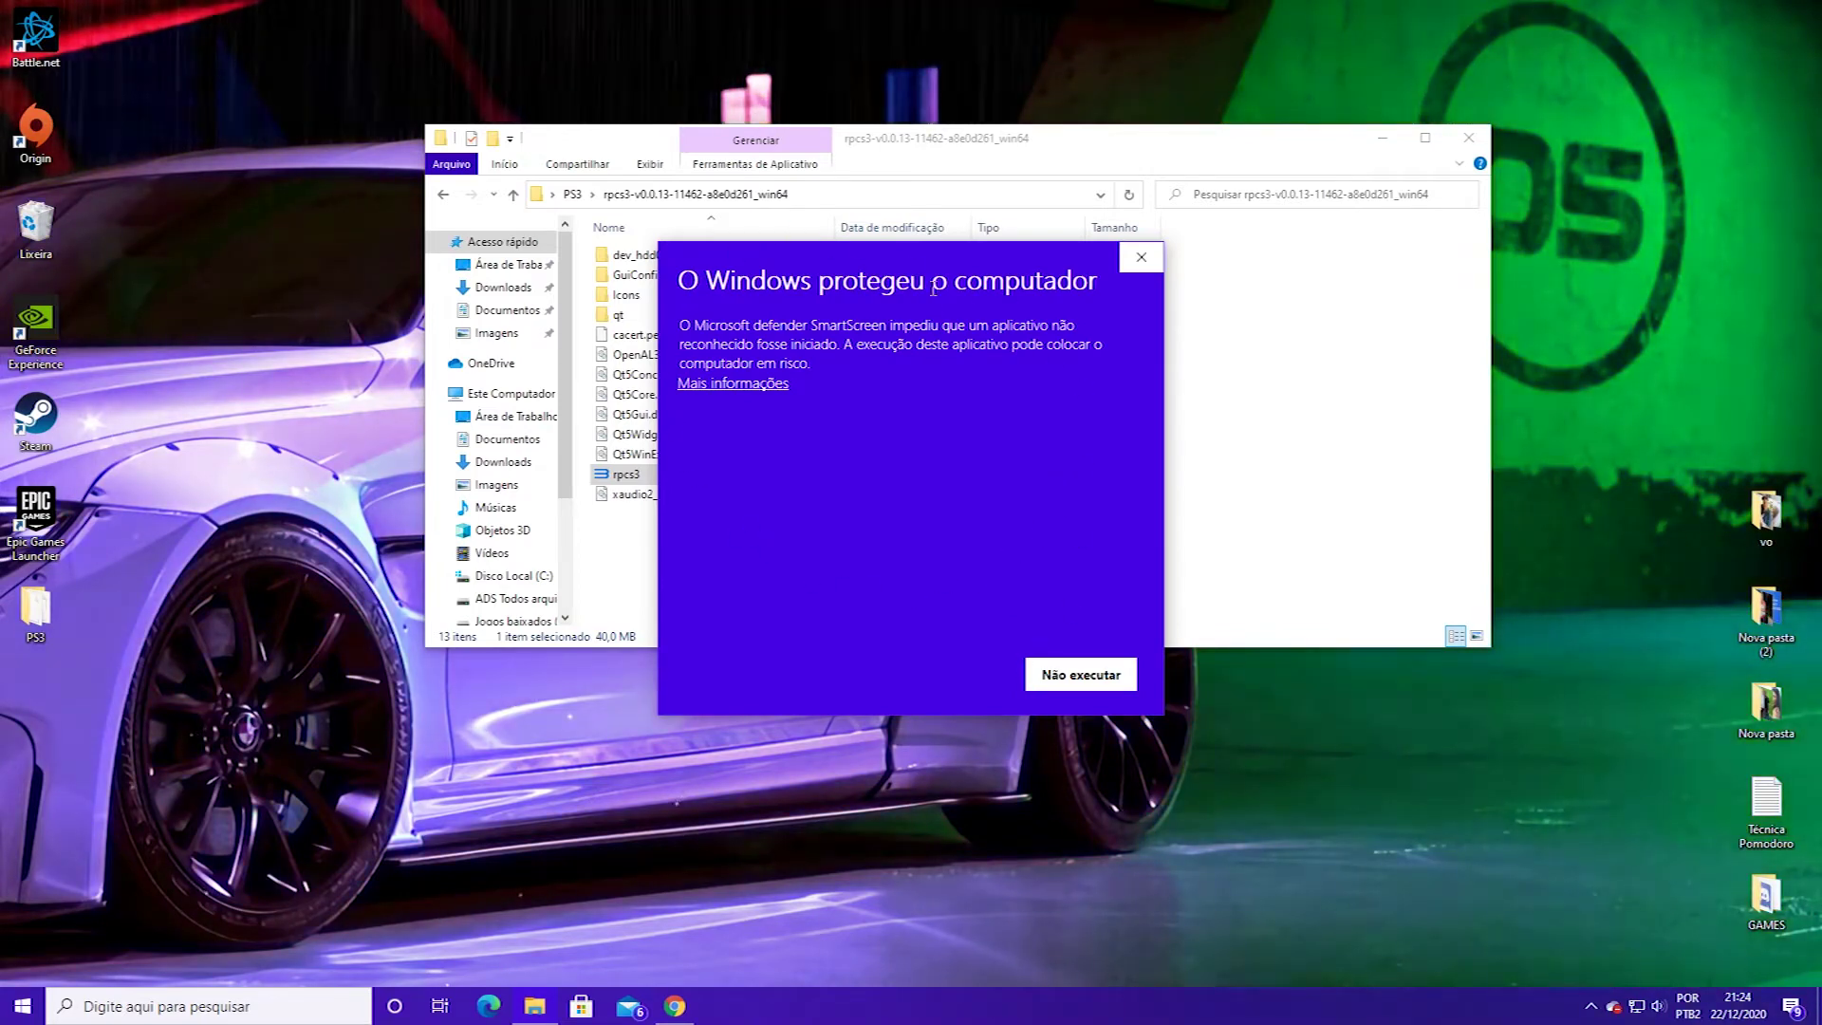
{"action": "left_click", "coordinate": [716, 385]}
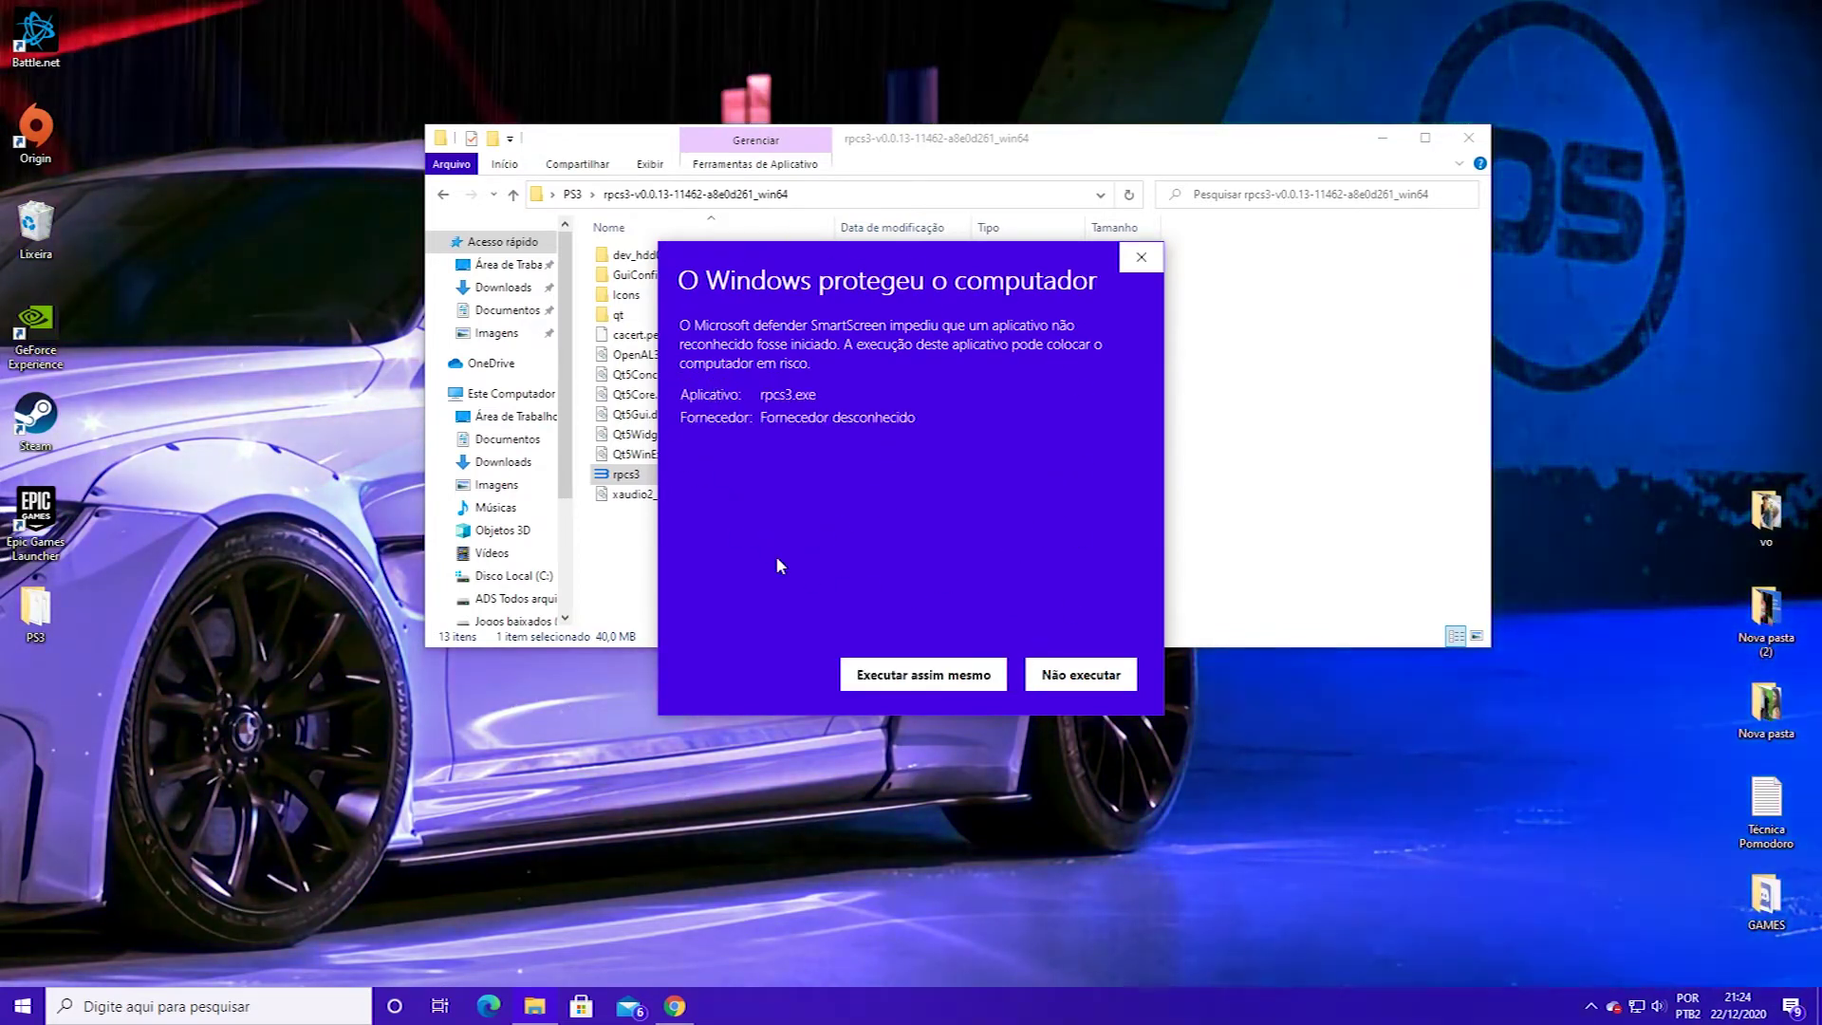
{"action": "left_click", "coordinate": [883, 680]}
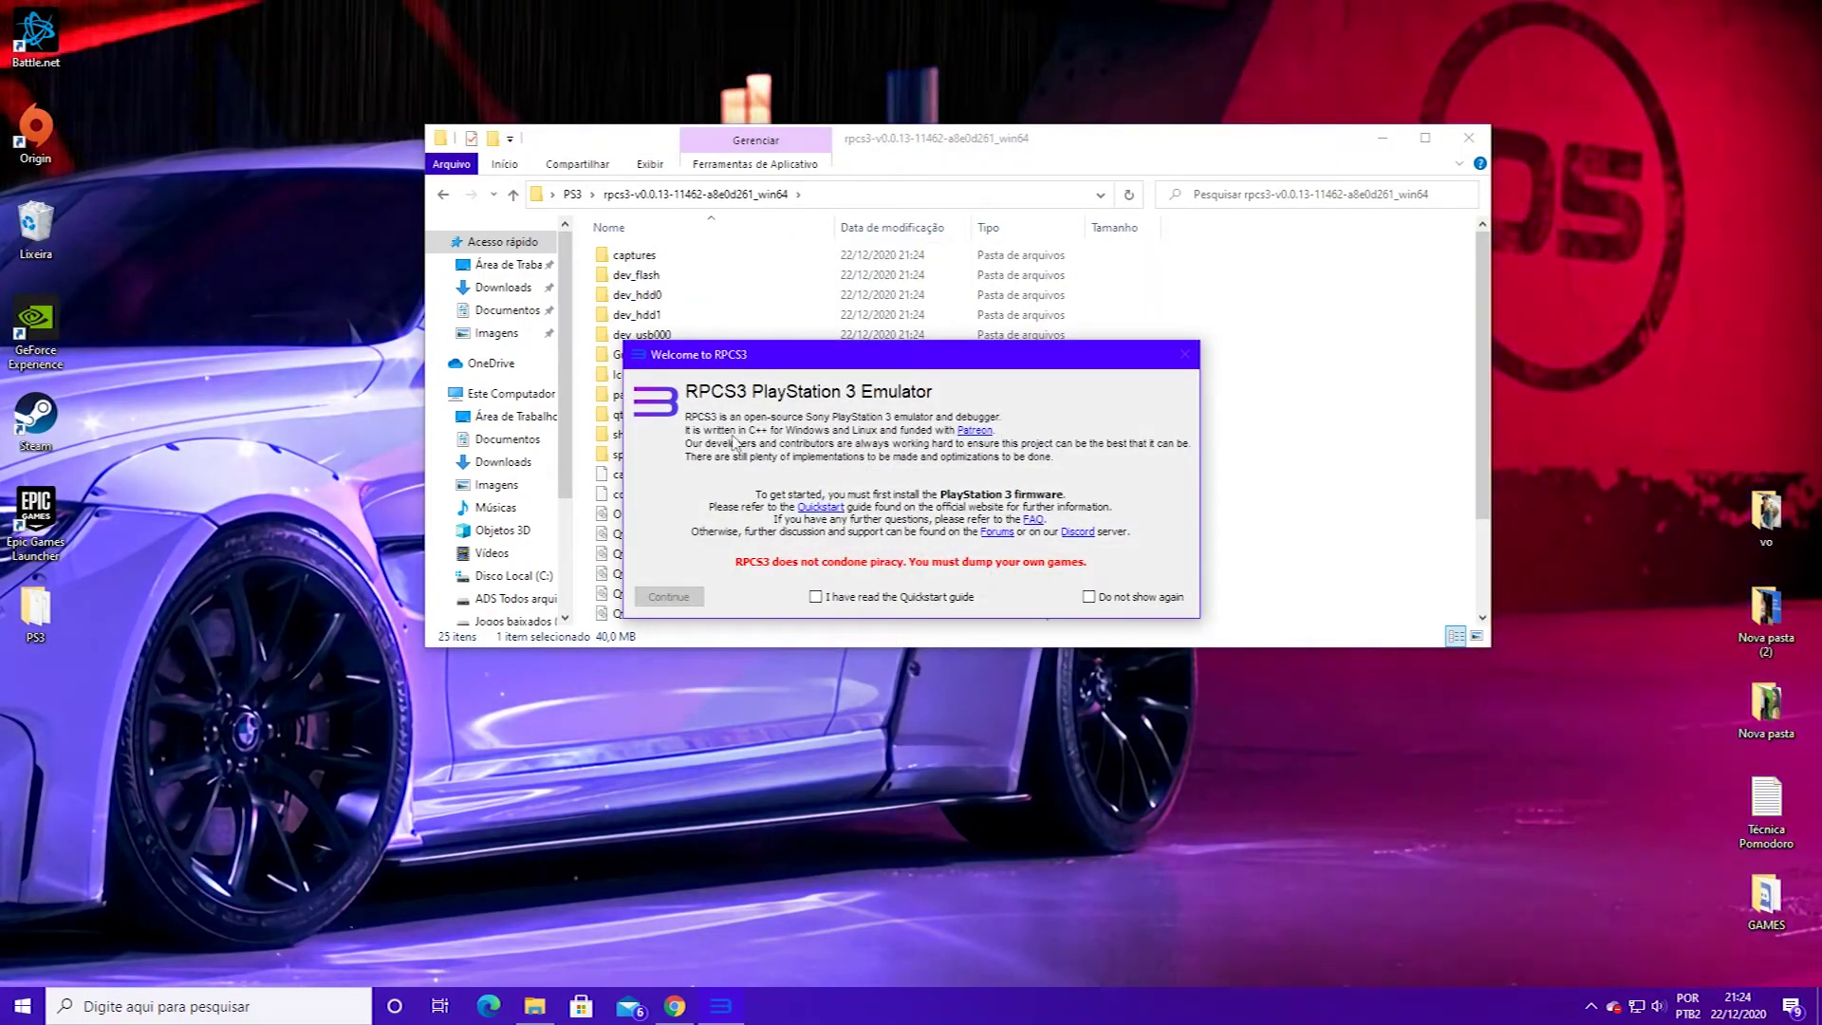
- Mark the Quickstart guide as read, set the RPCS3 welcome dialog not to show again, and continue
{"action": "left_click", "coordinate": [818, 596]}
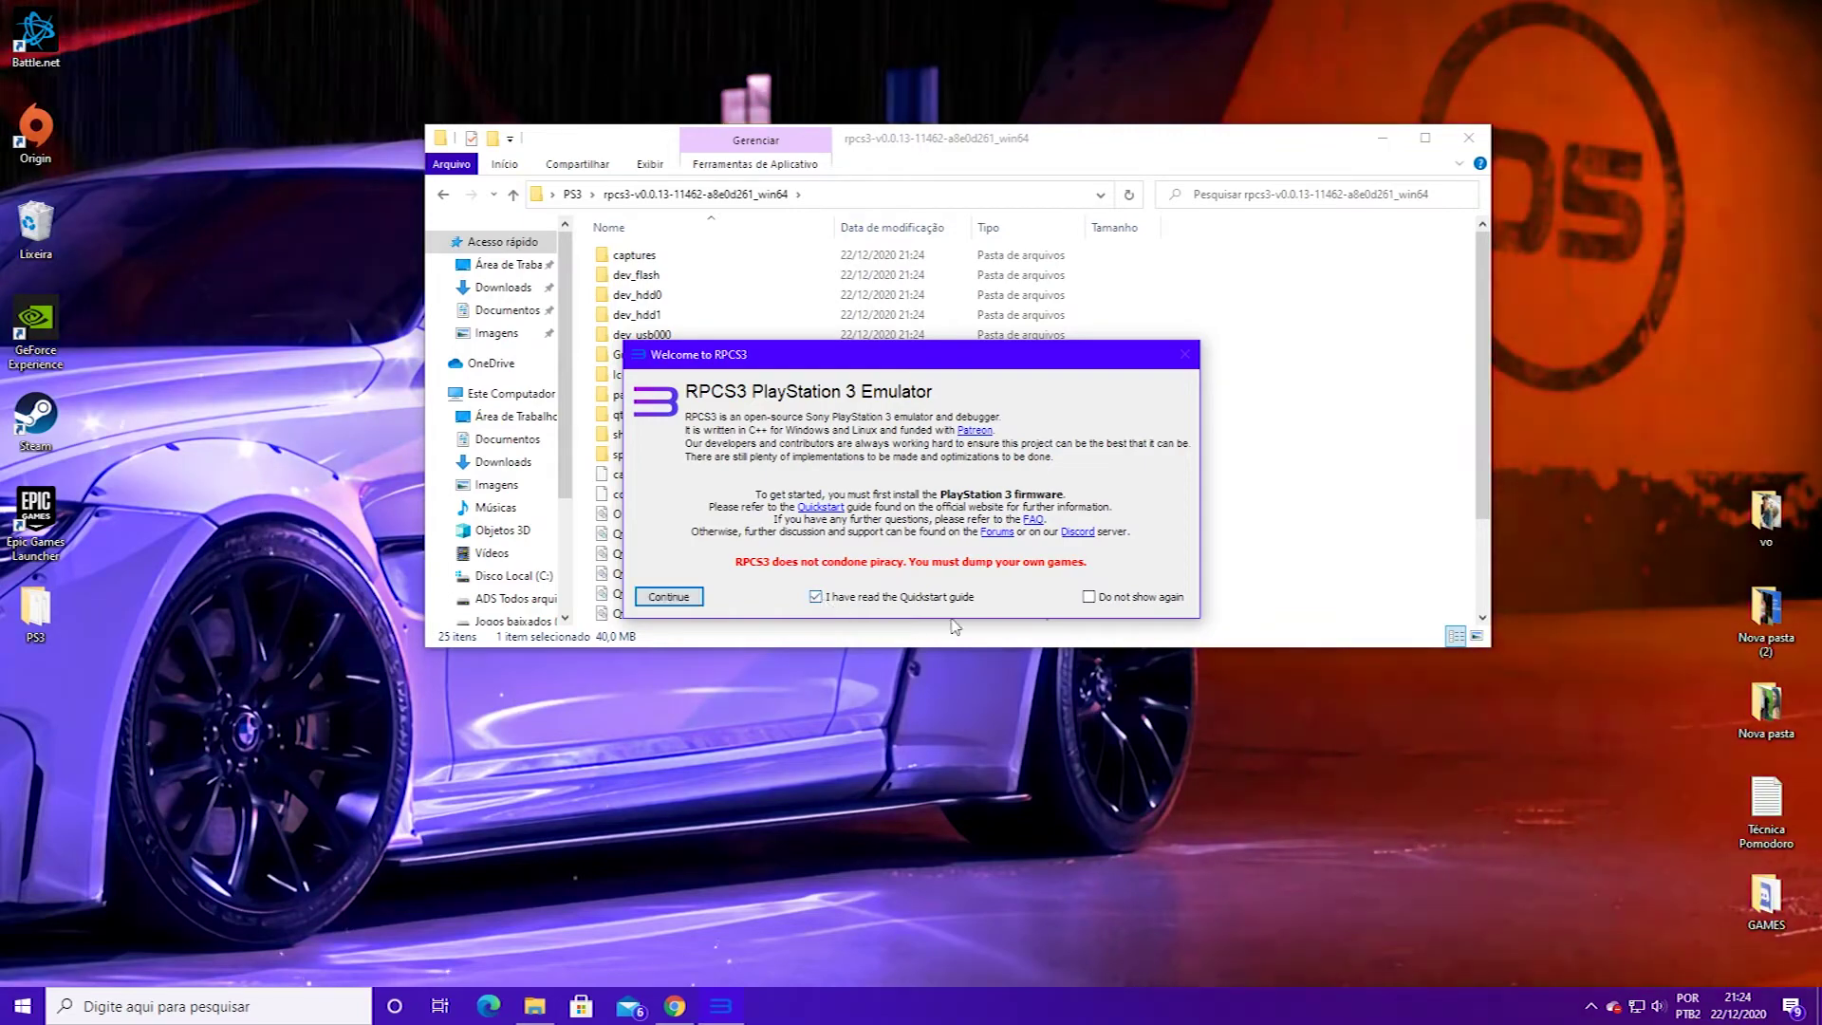
{"action": "left_click", "coordinate": [1089, 596]}
{"action": "left_click", "coordinate": [668, 596]}
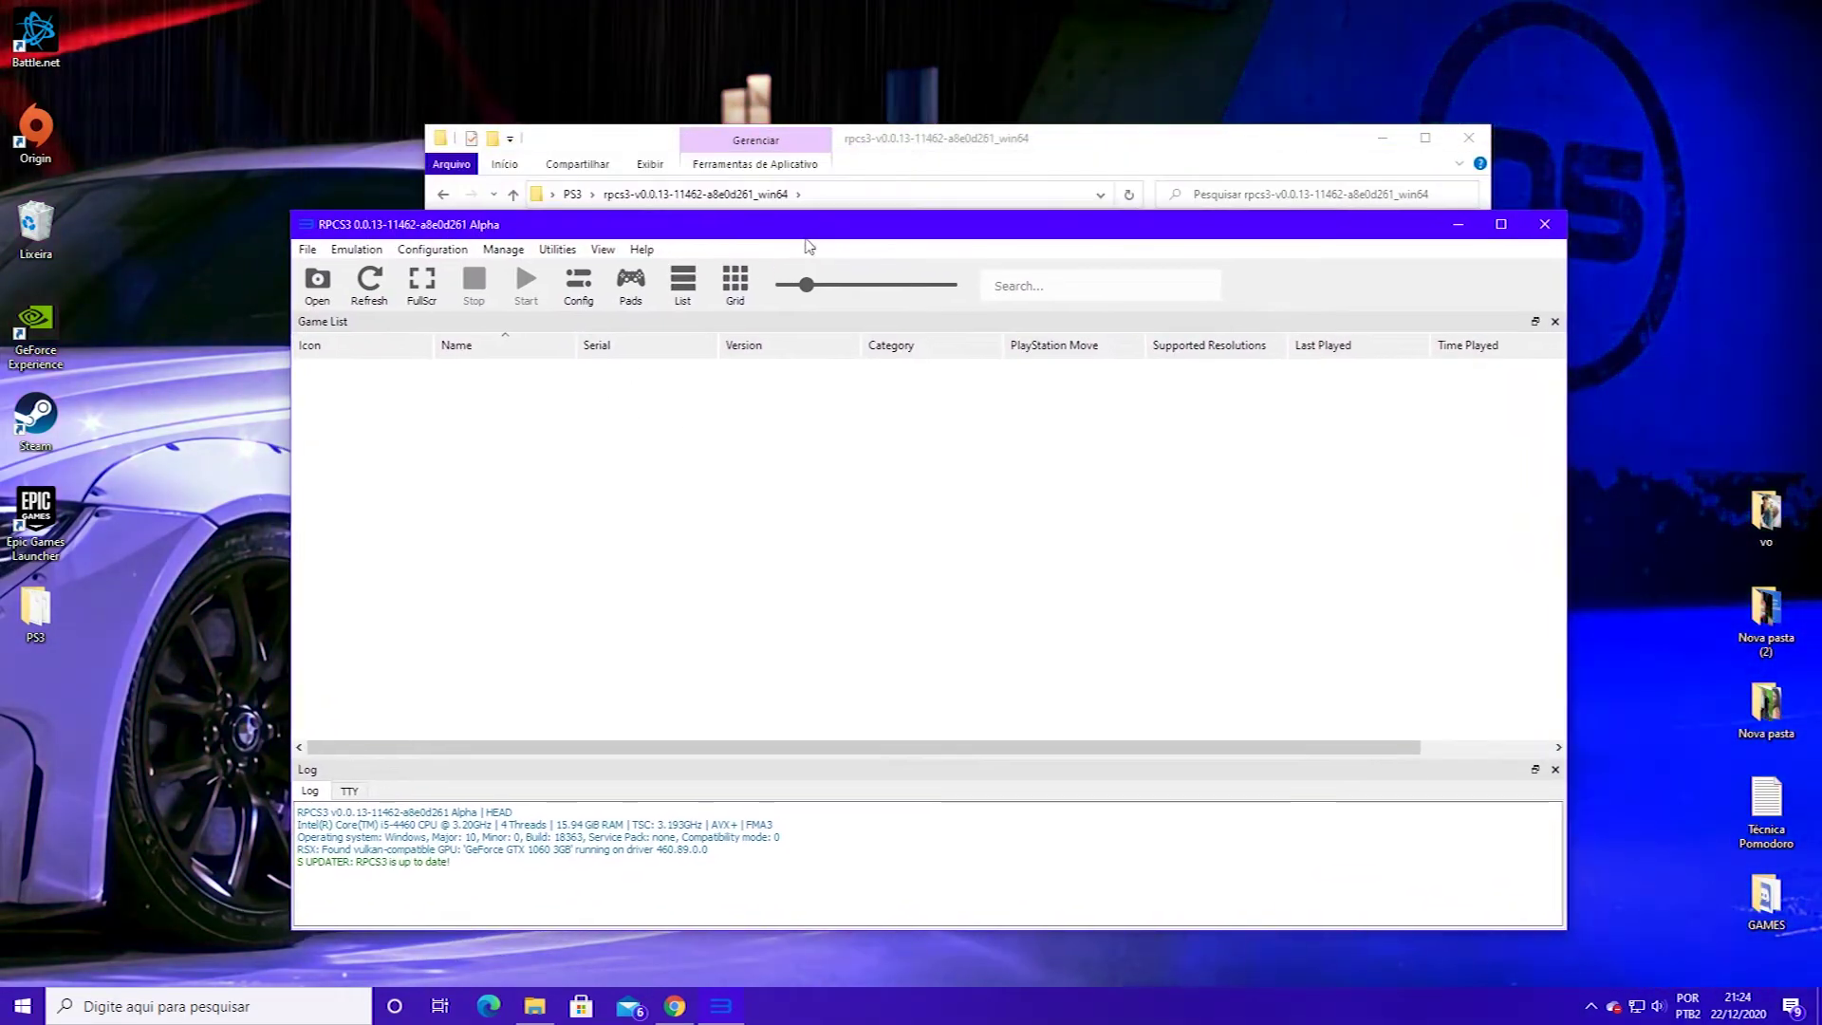
- Install the firmware from PS3UPDAT.PUP in the desktop PS3 folder, accepting the older version, and set the success message not to show again
{"action": "left_click", "coordinate": [306, 250]}
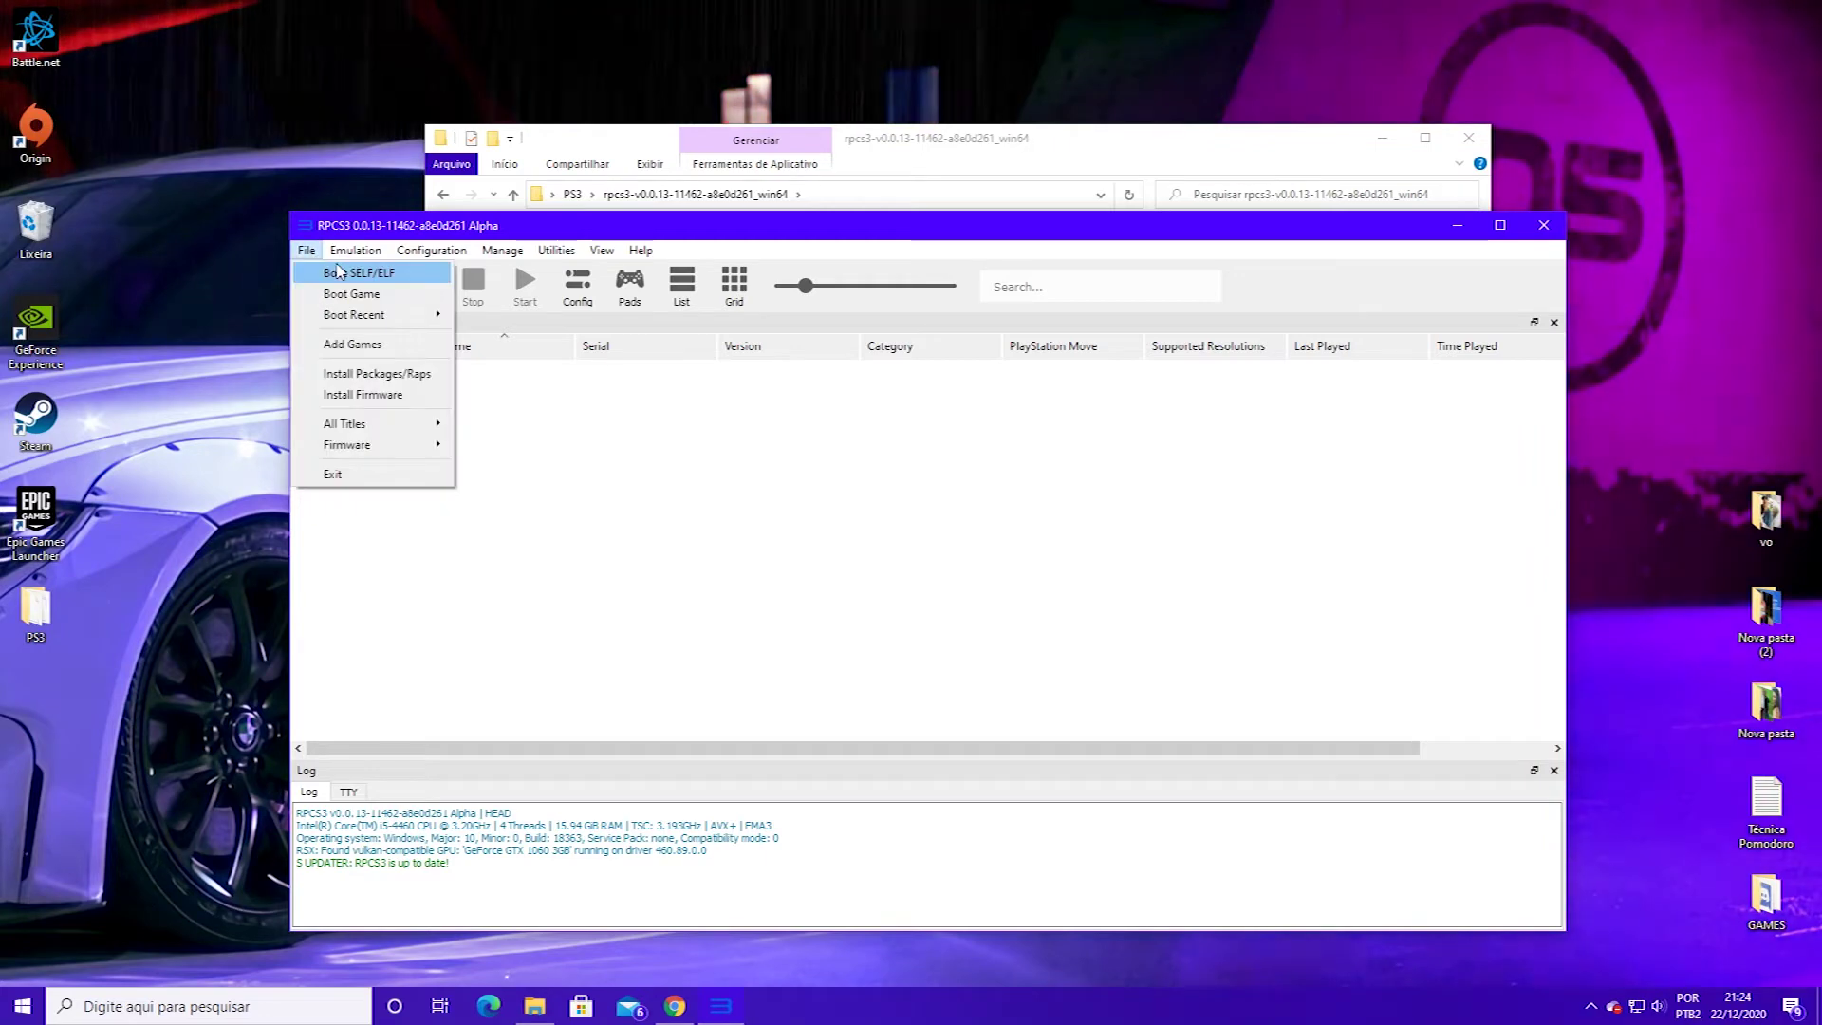
{"action": "left_click", "coordinate": [371, 395]}
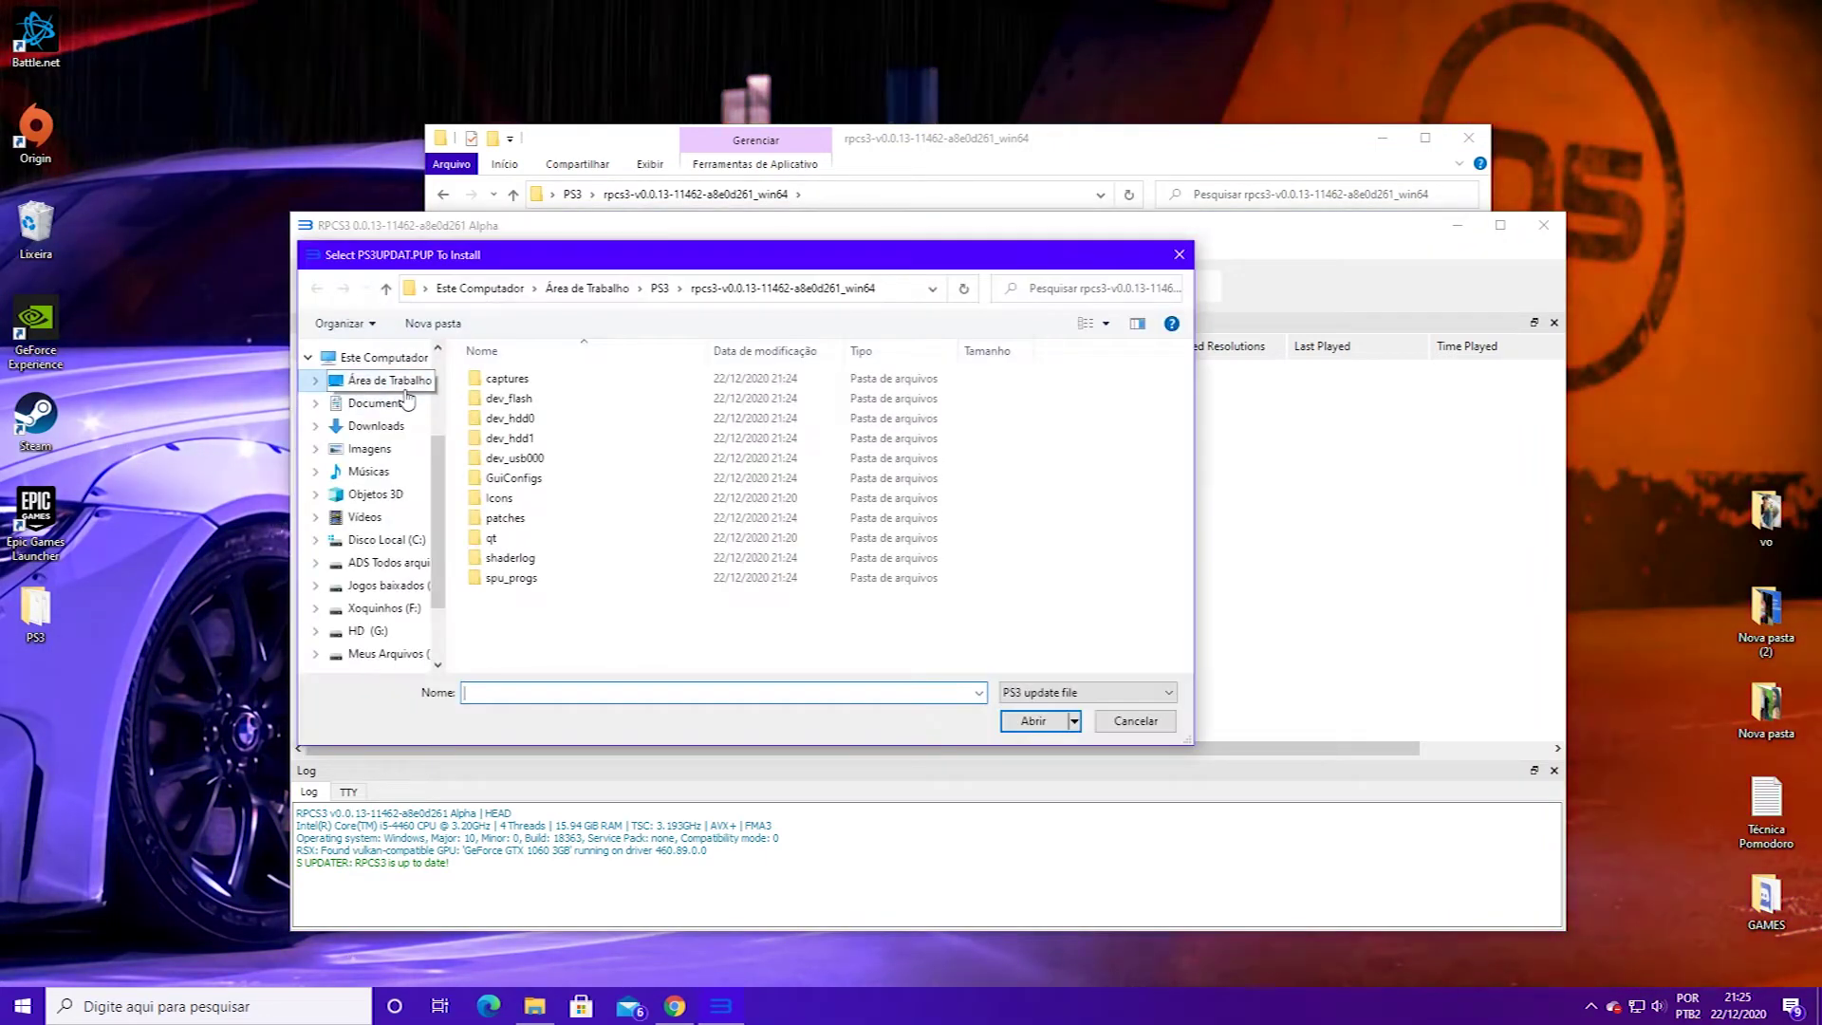
{"action": "left_click", "coordinate": [382, 389]}
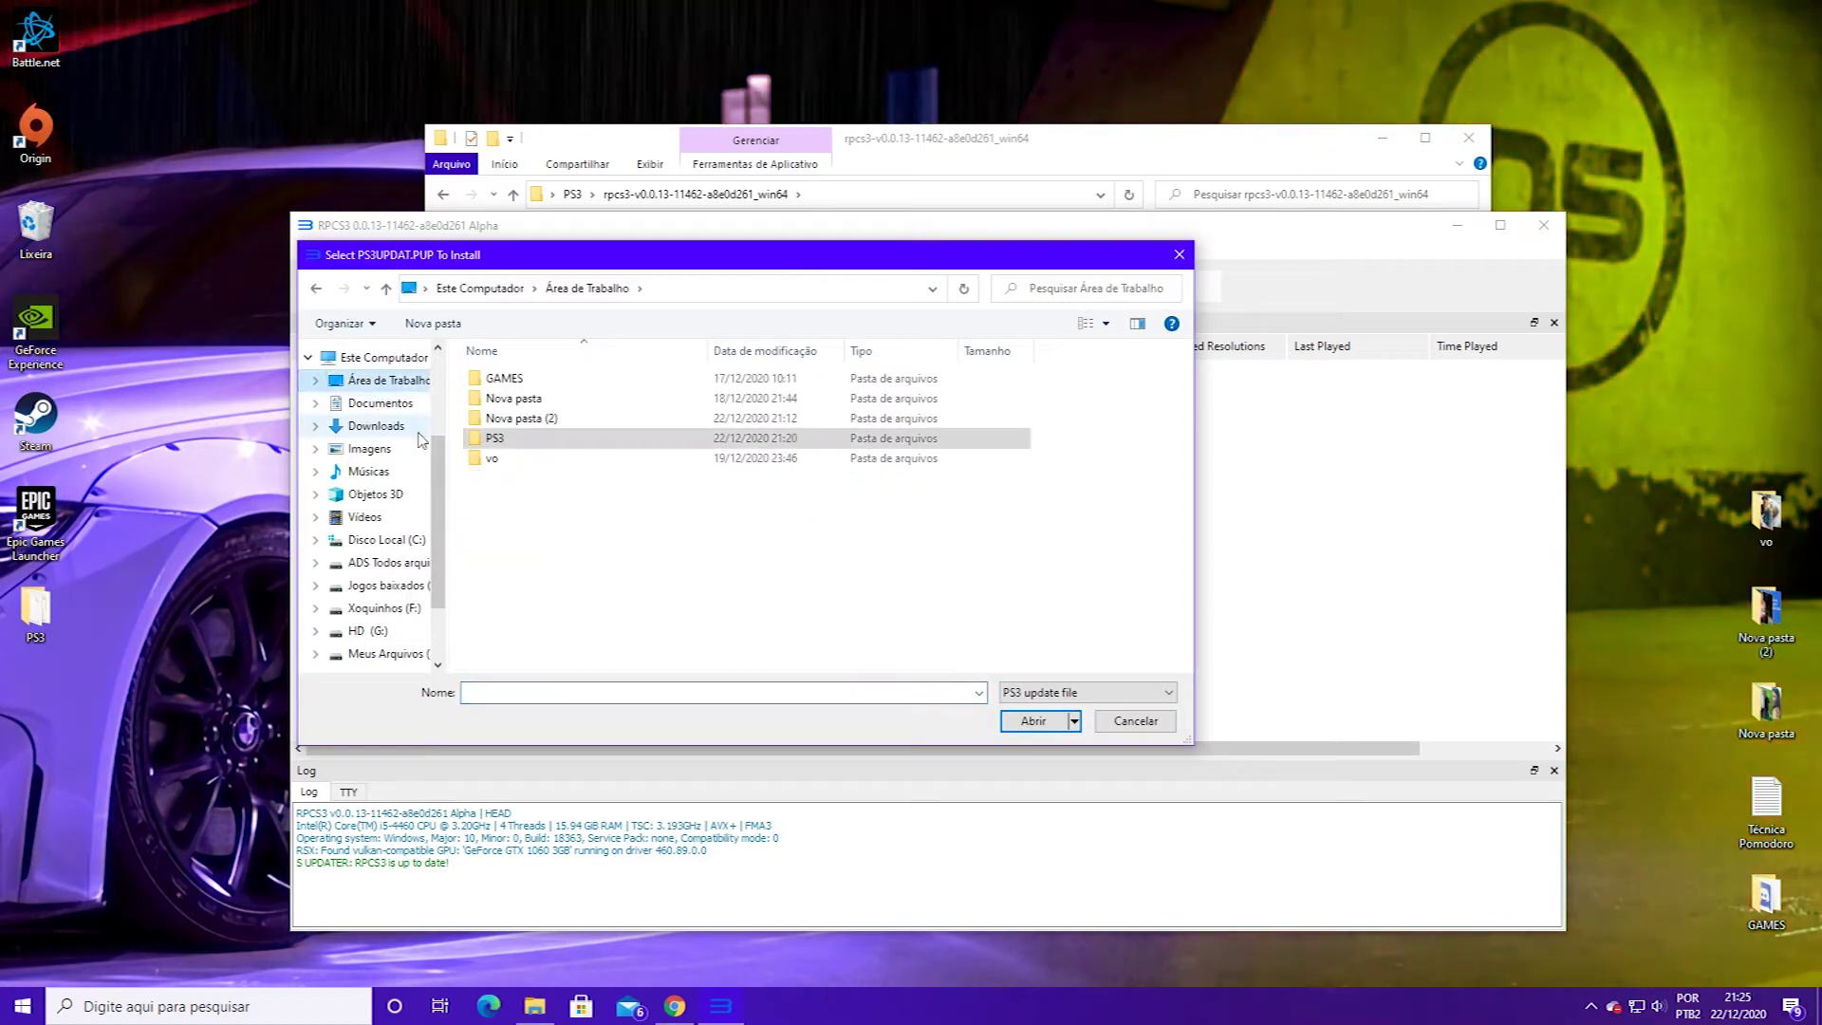
{"action": "double_click", "coordinate": [512, 438]}
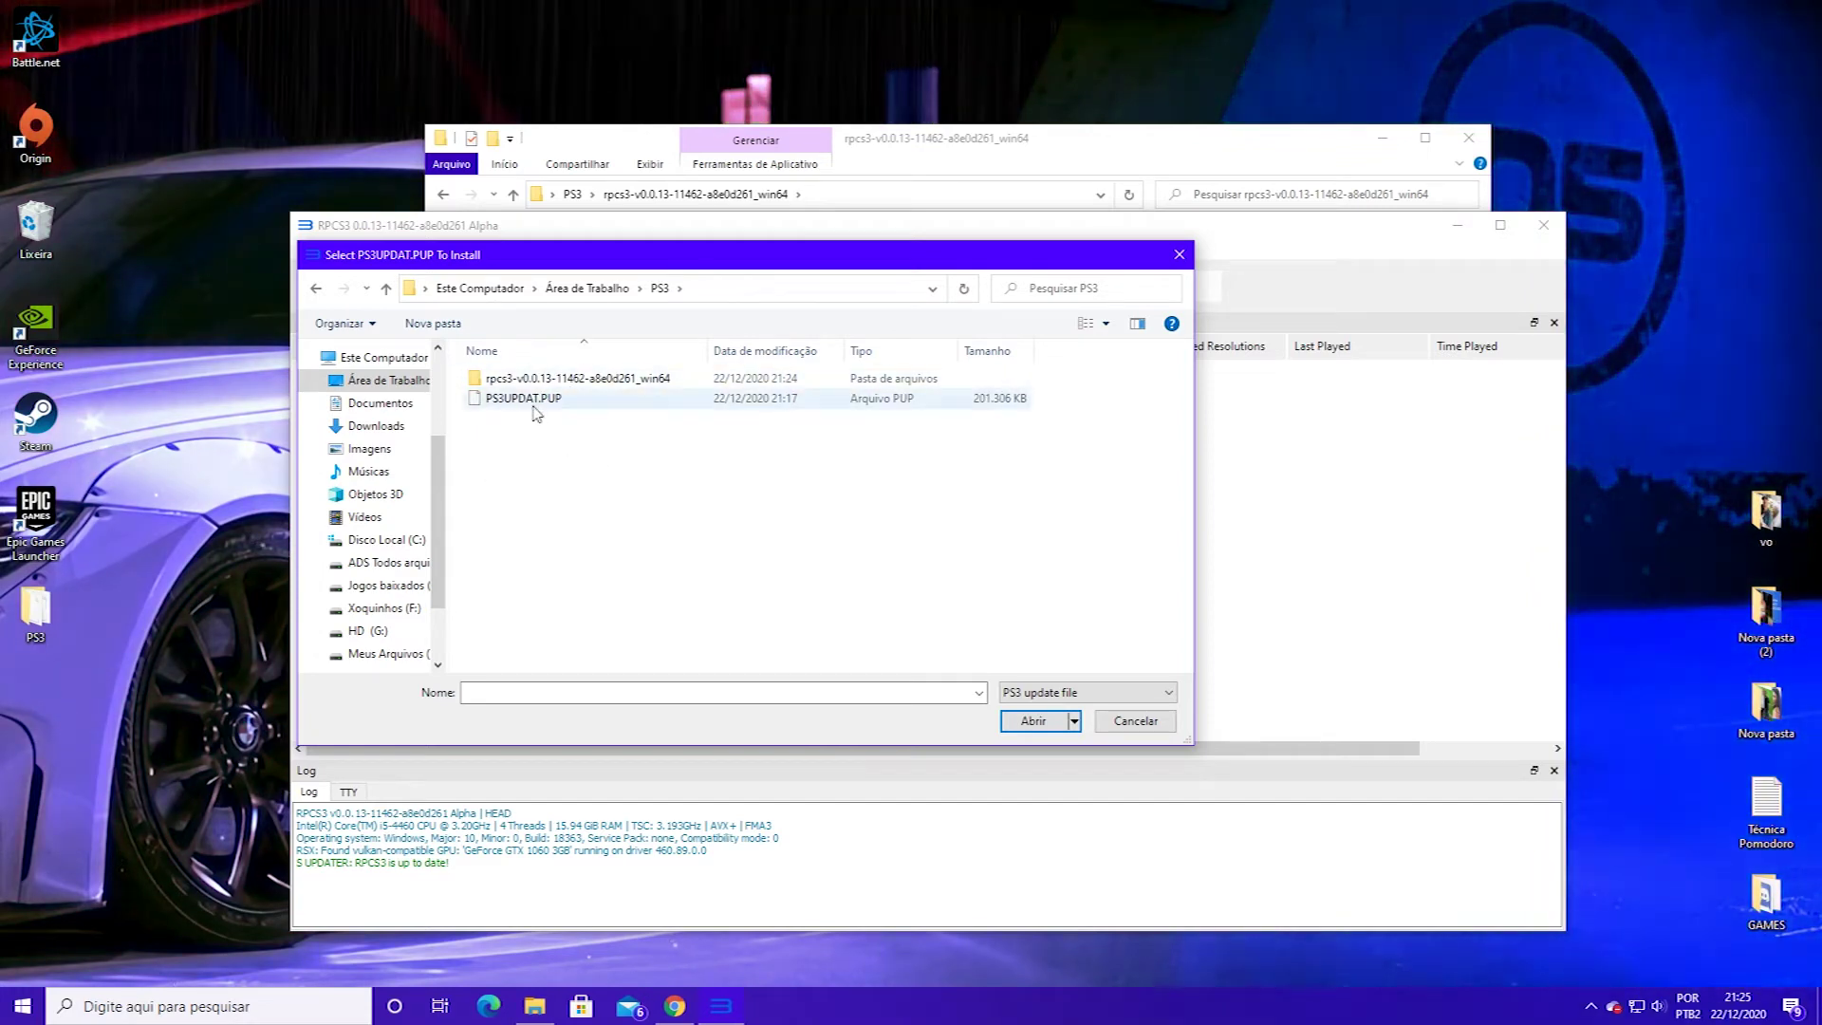
{"action": "left_click", "coordinate": [531, 402]}
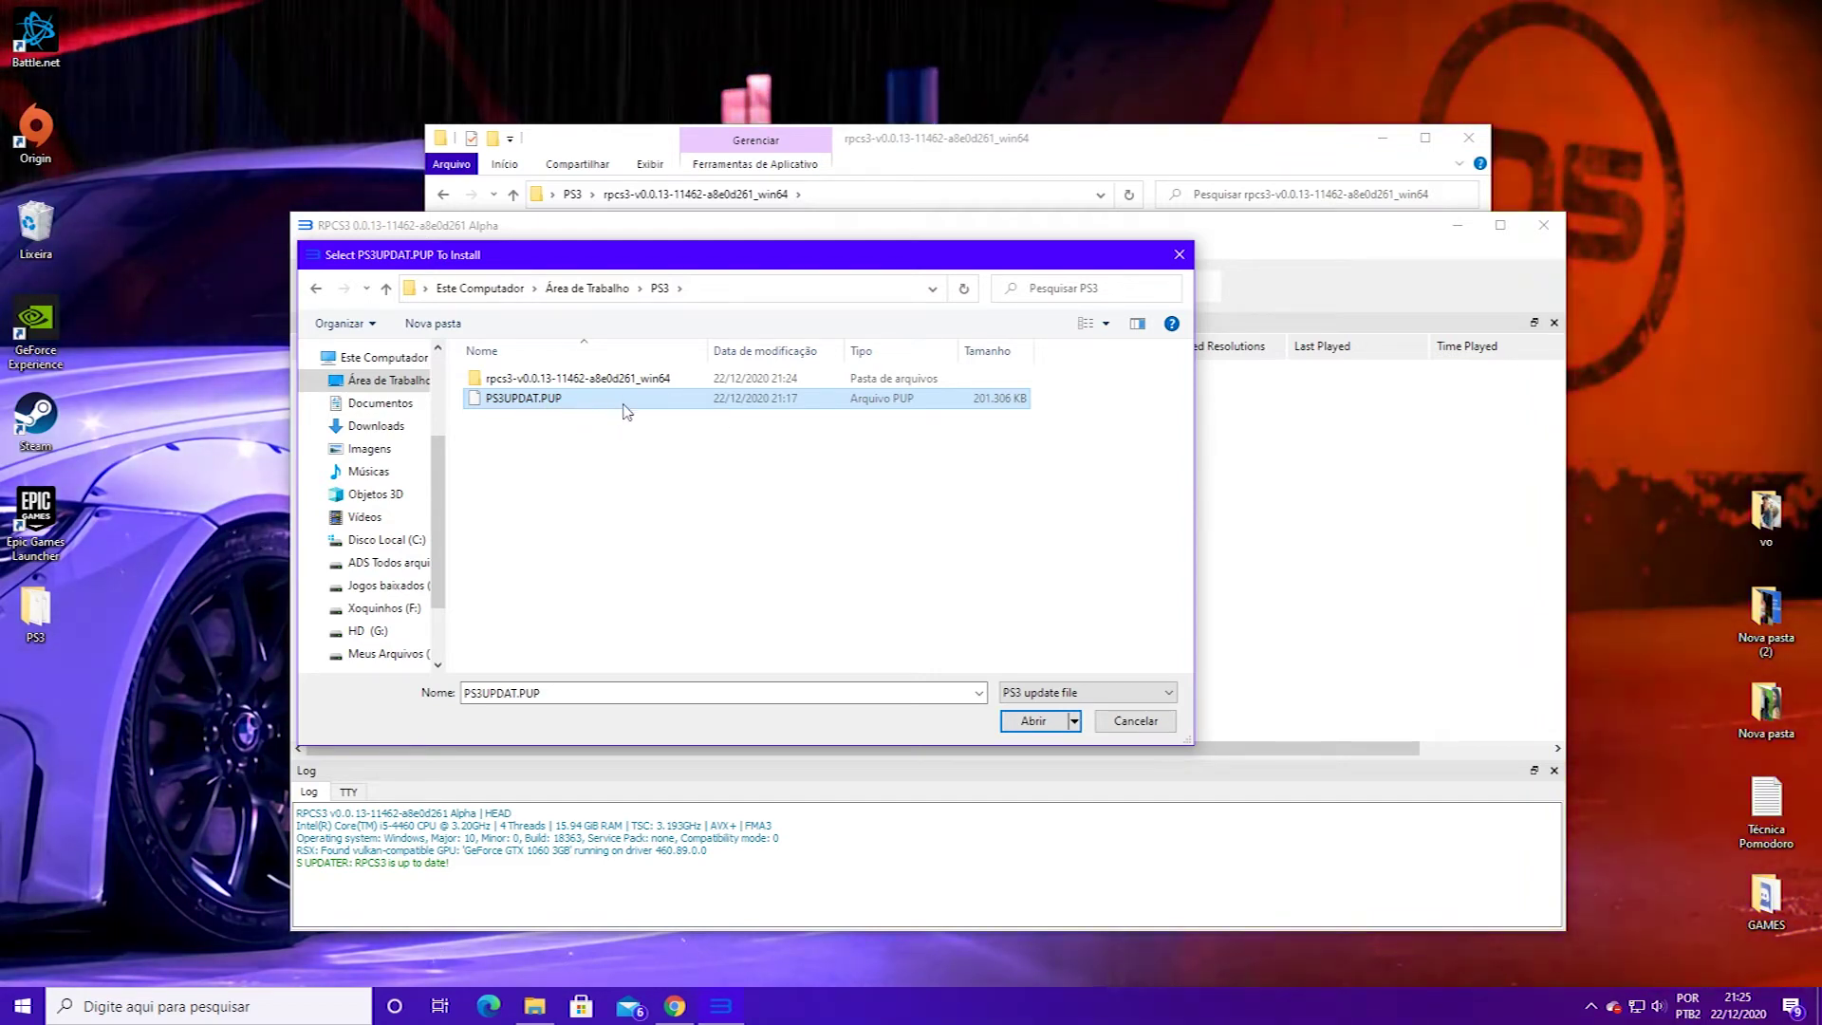
{"action": "left_click", "coordinate": [1034, 721]}
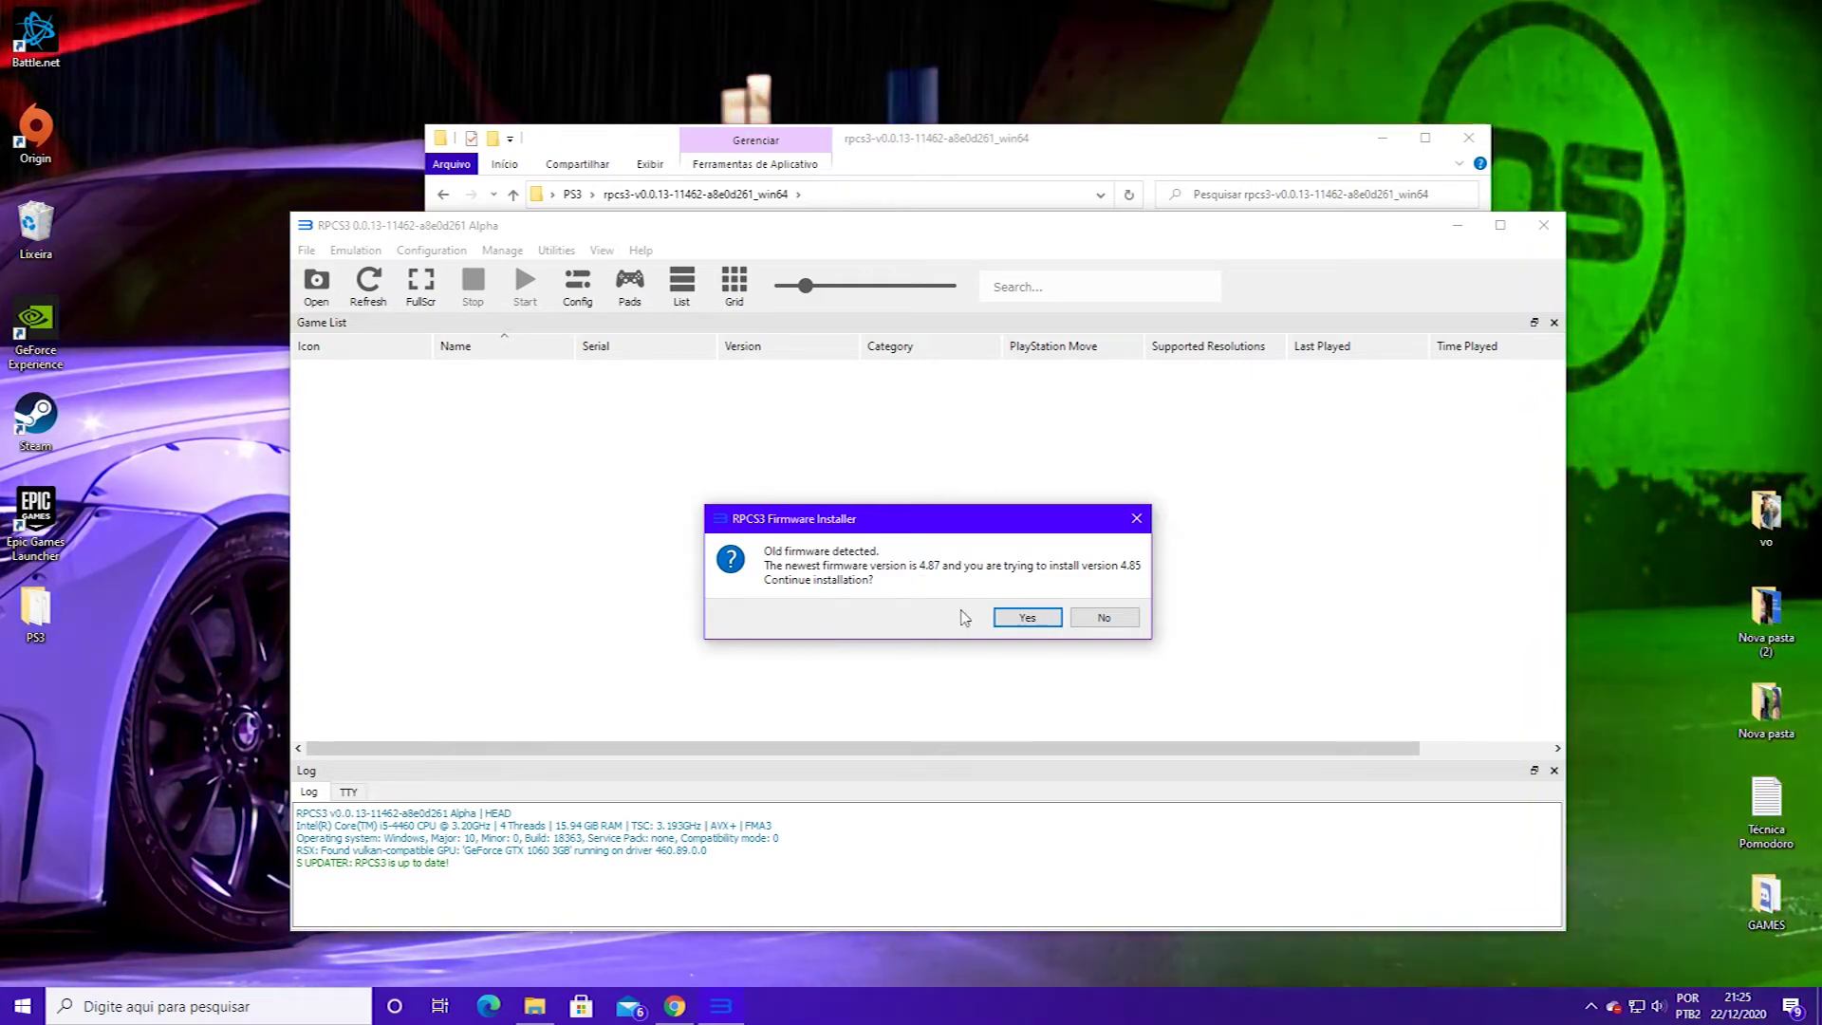
{"action": "left_click", "coordinate": [1028, 618]}
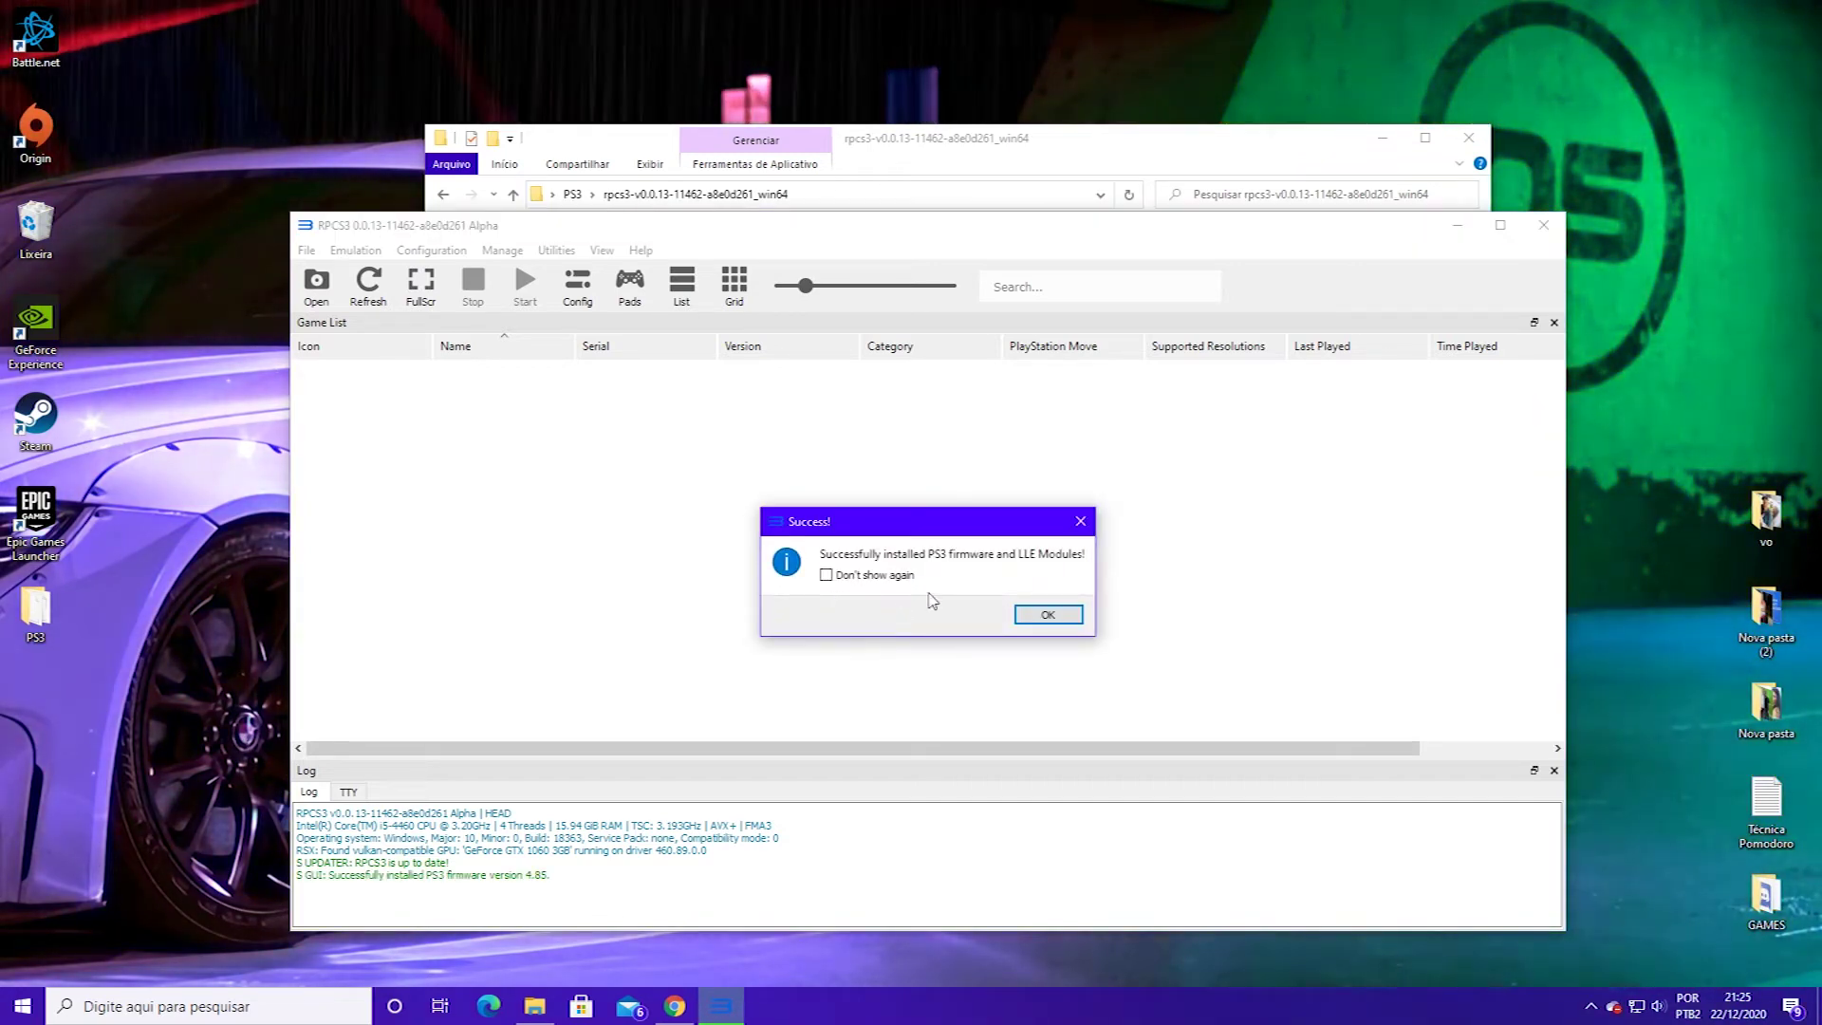
{"action": "left_click", "coordinate": [830, 576]}
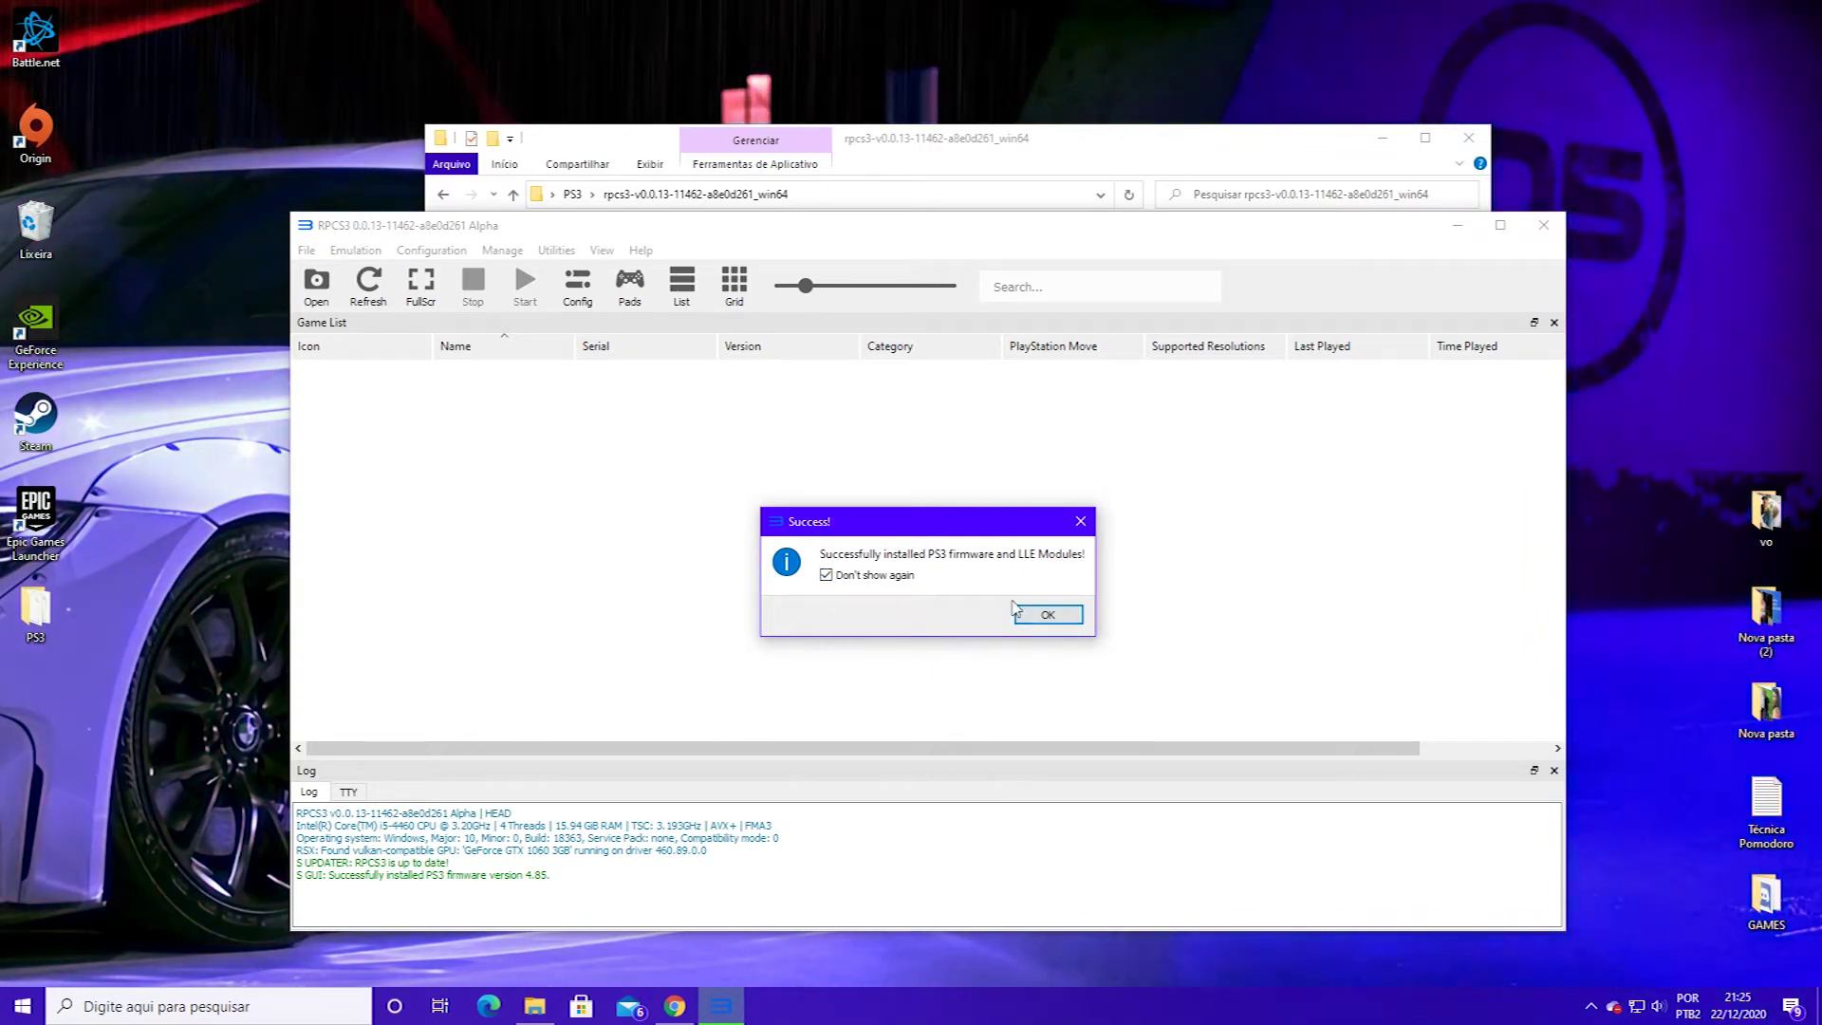
{"action": "left_click", "coordinate": [1048, 615]}
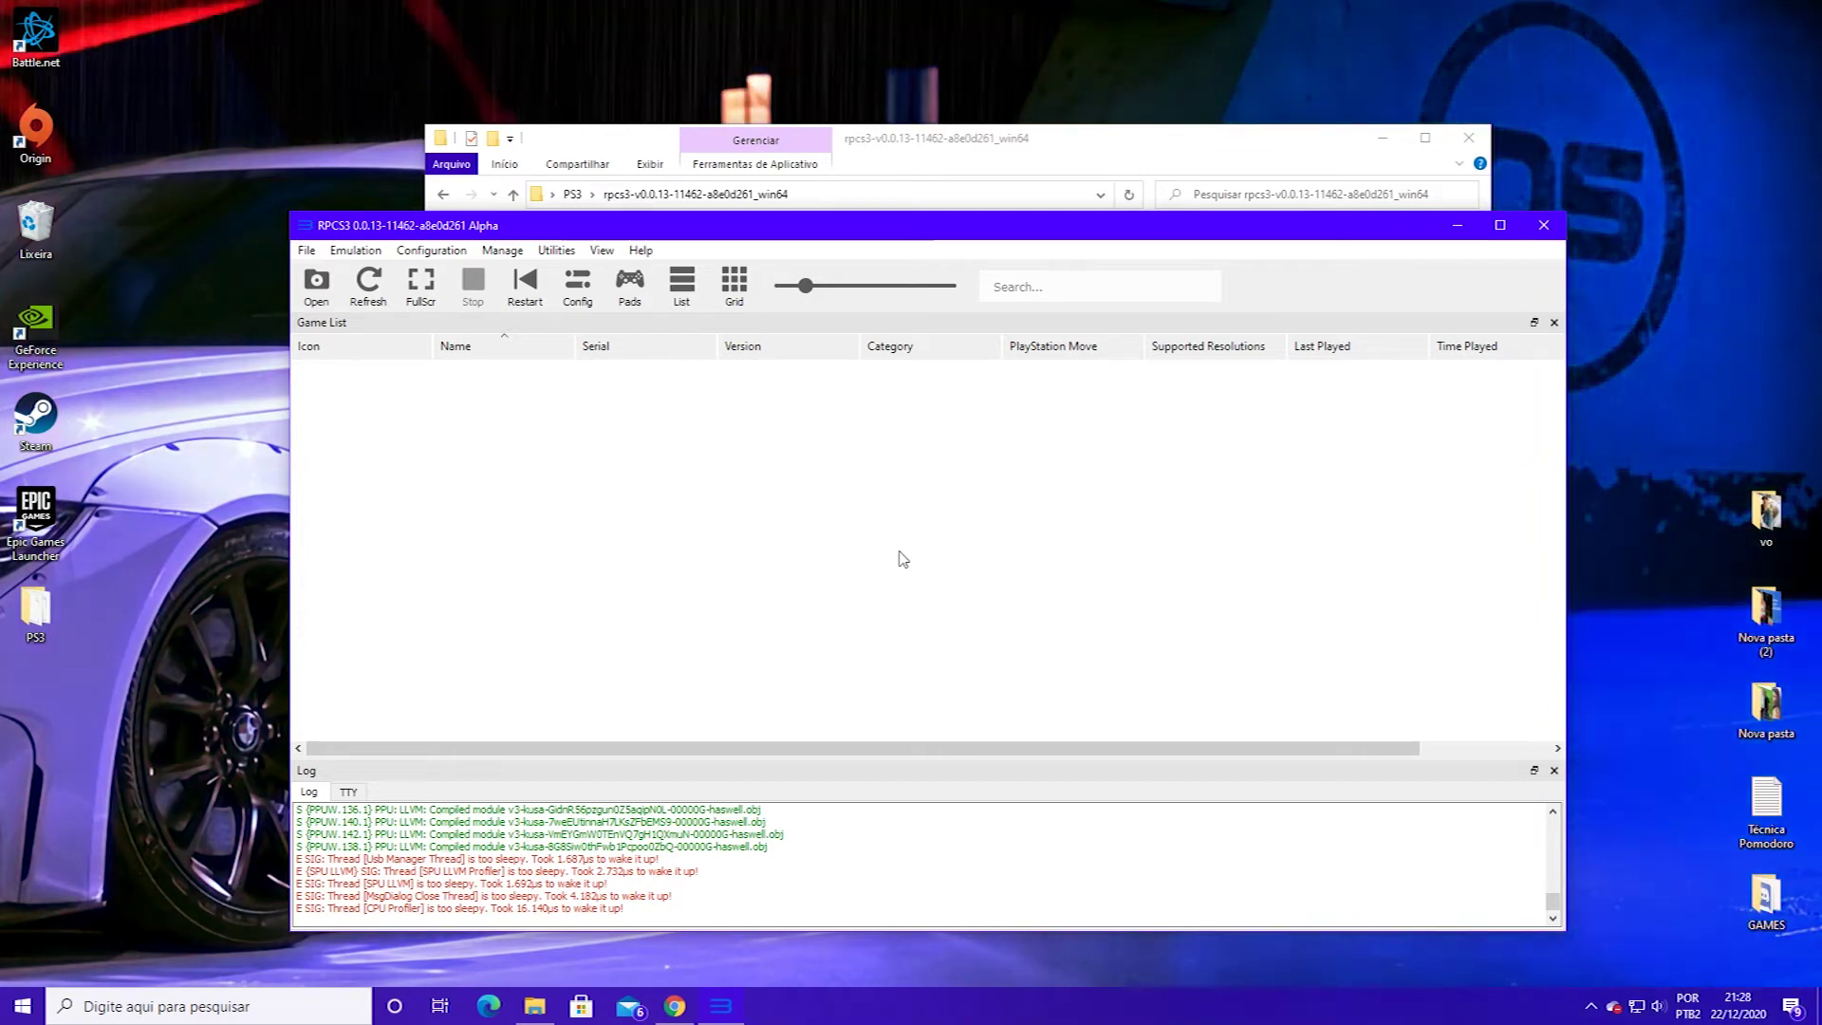
- Copy patch.yml from the PS3 folder into the rpcs3-v0.0.13-11462-a8e0d261_win64 folder
{"action": "left_click", "coordinate": [1458, 225]}
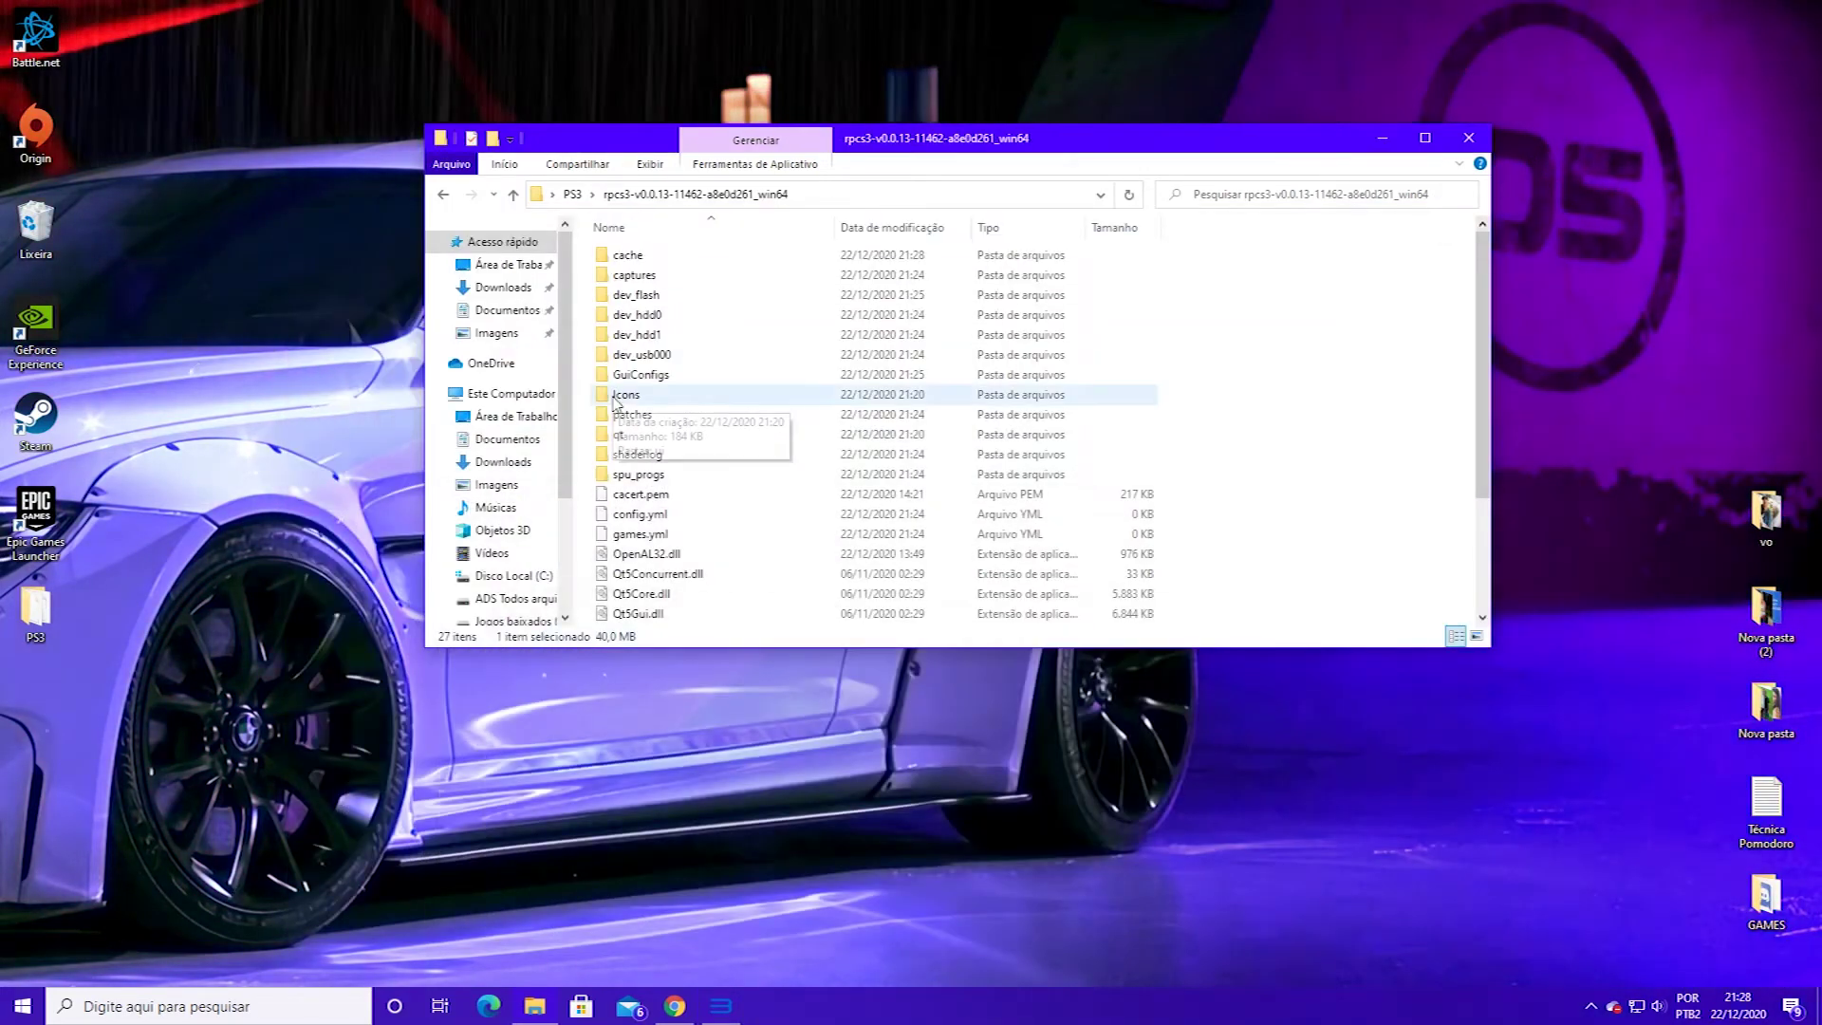
{"action": "left_click", "coordinate": [445, 195]}
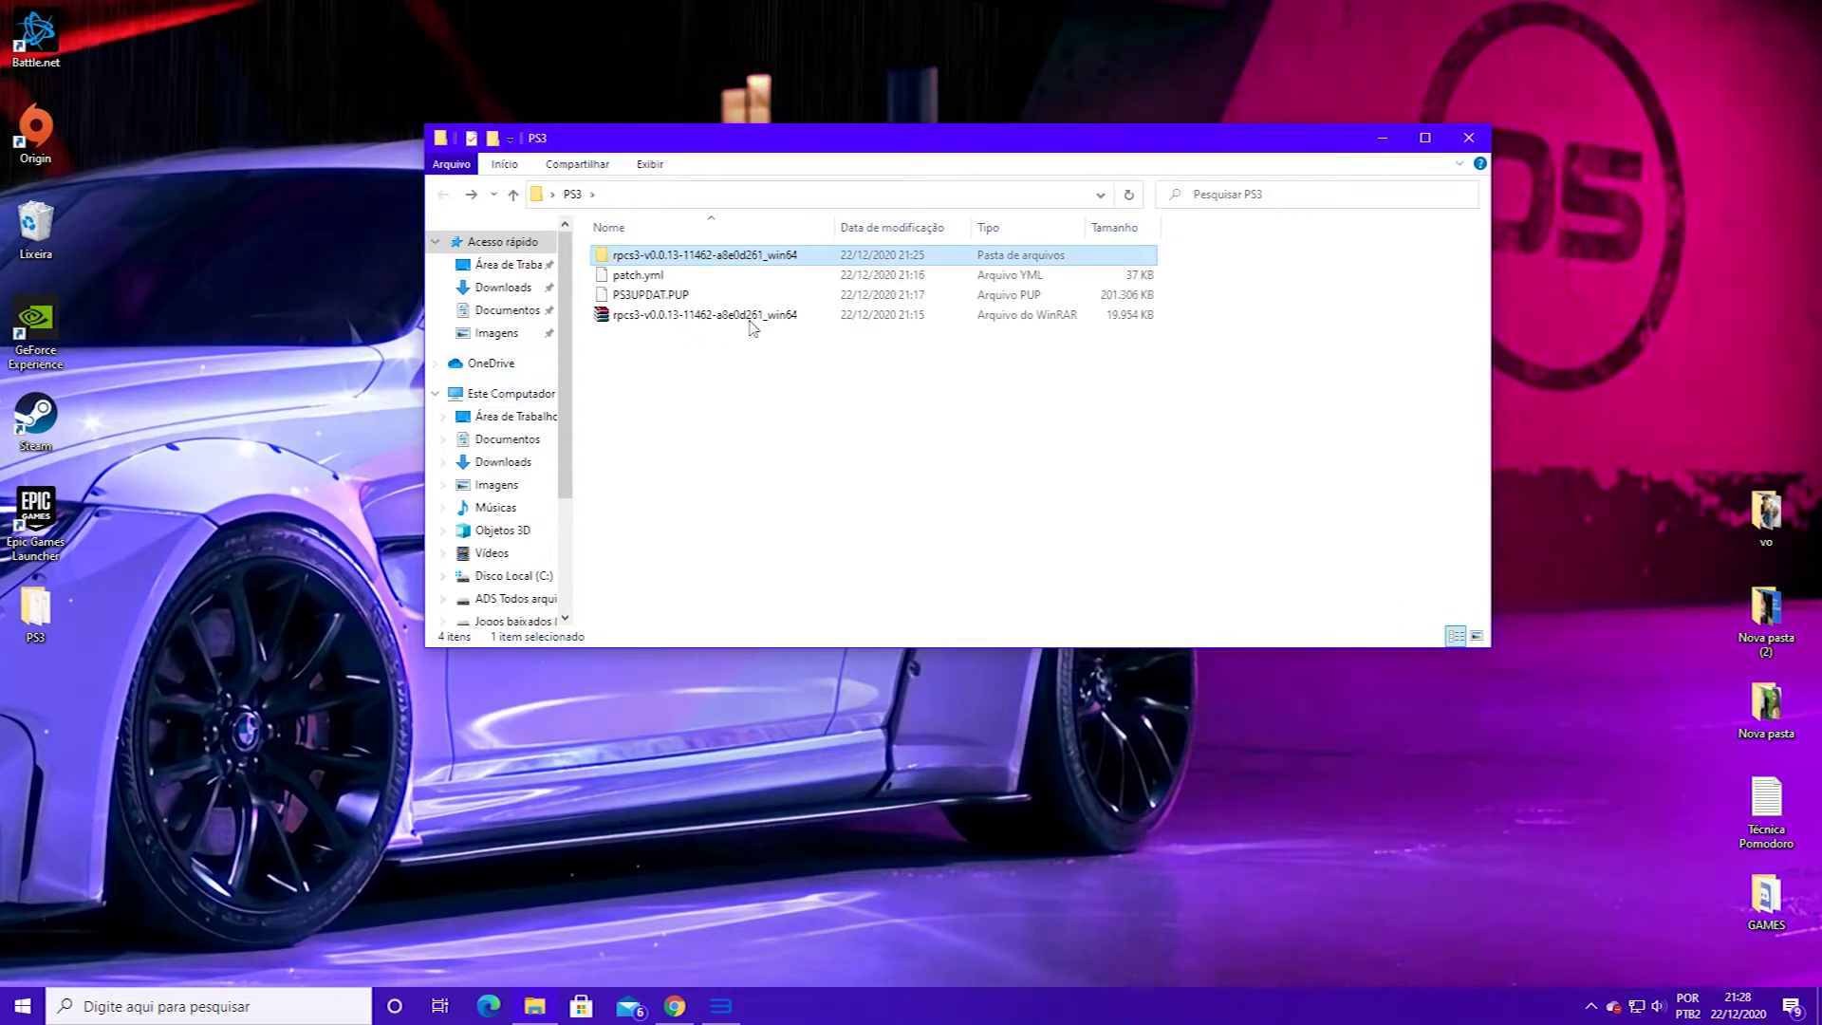
{"action": "left_click", "coordinate": [636, 276]}
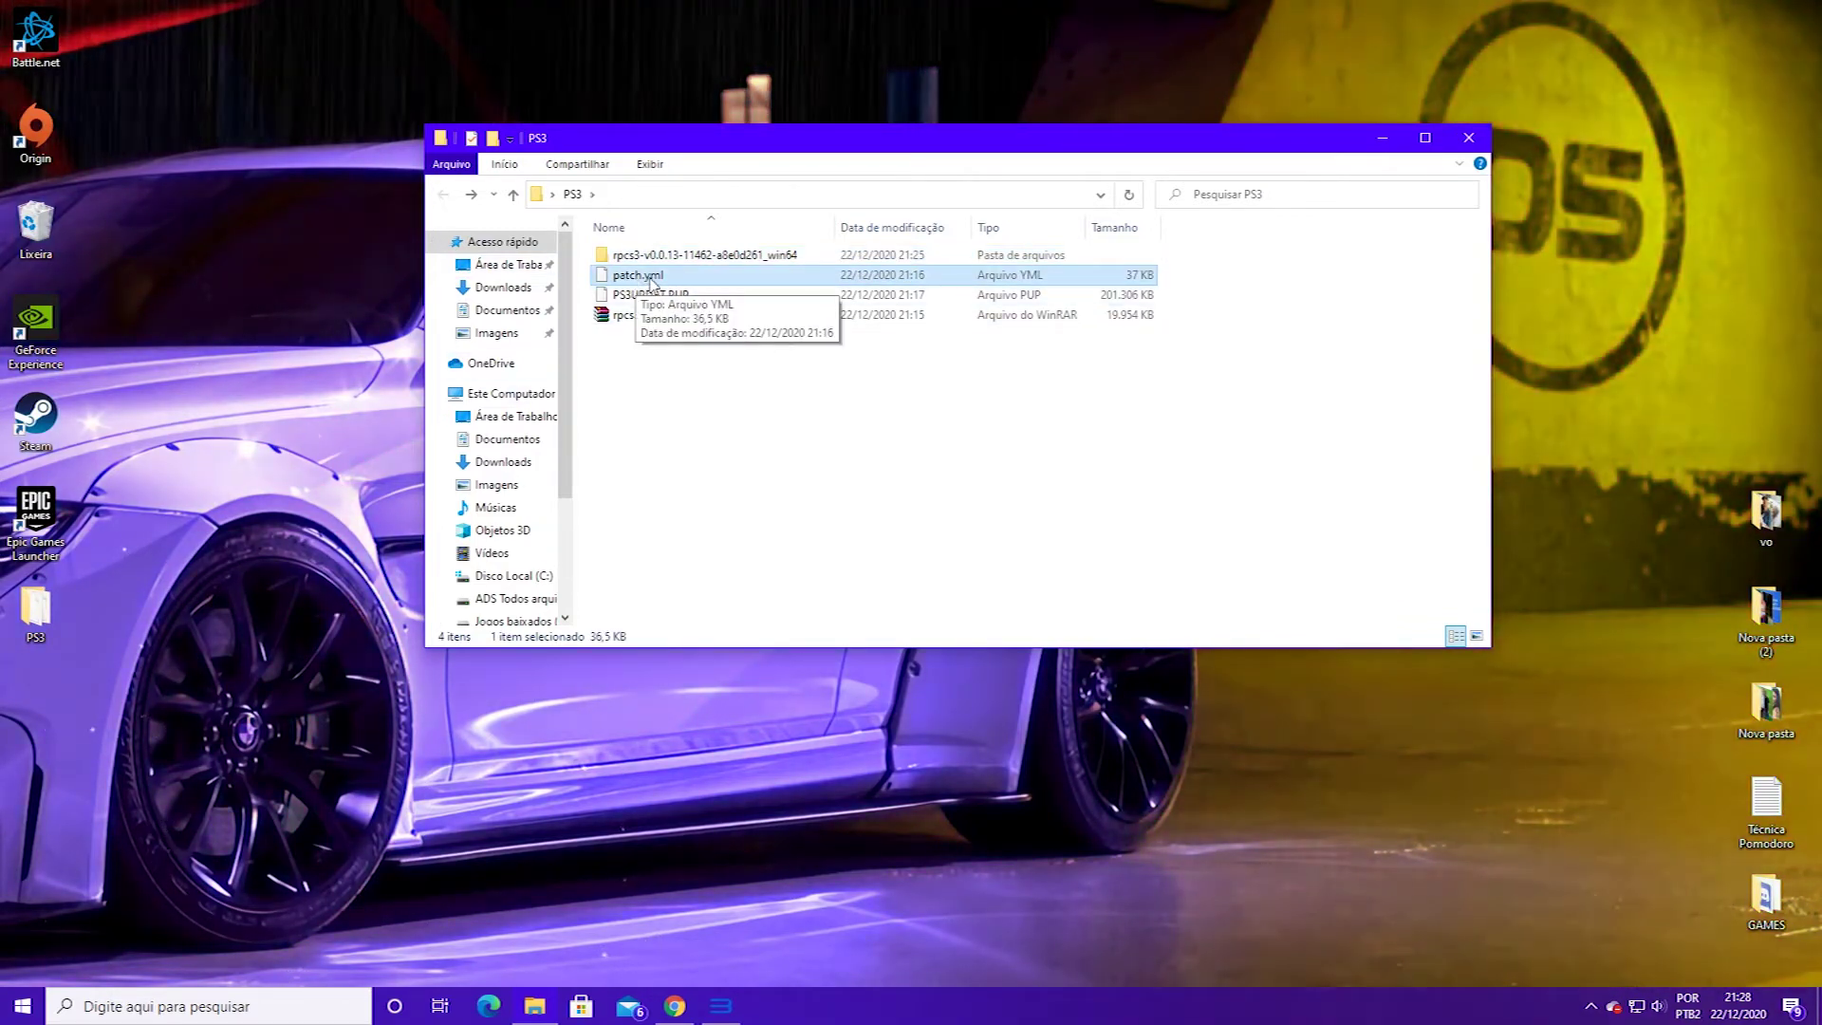
{"action": "right_click", "coordinate": [653, 280]}
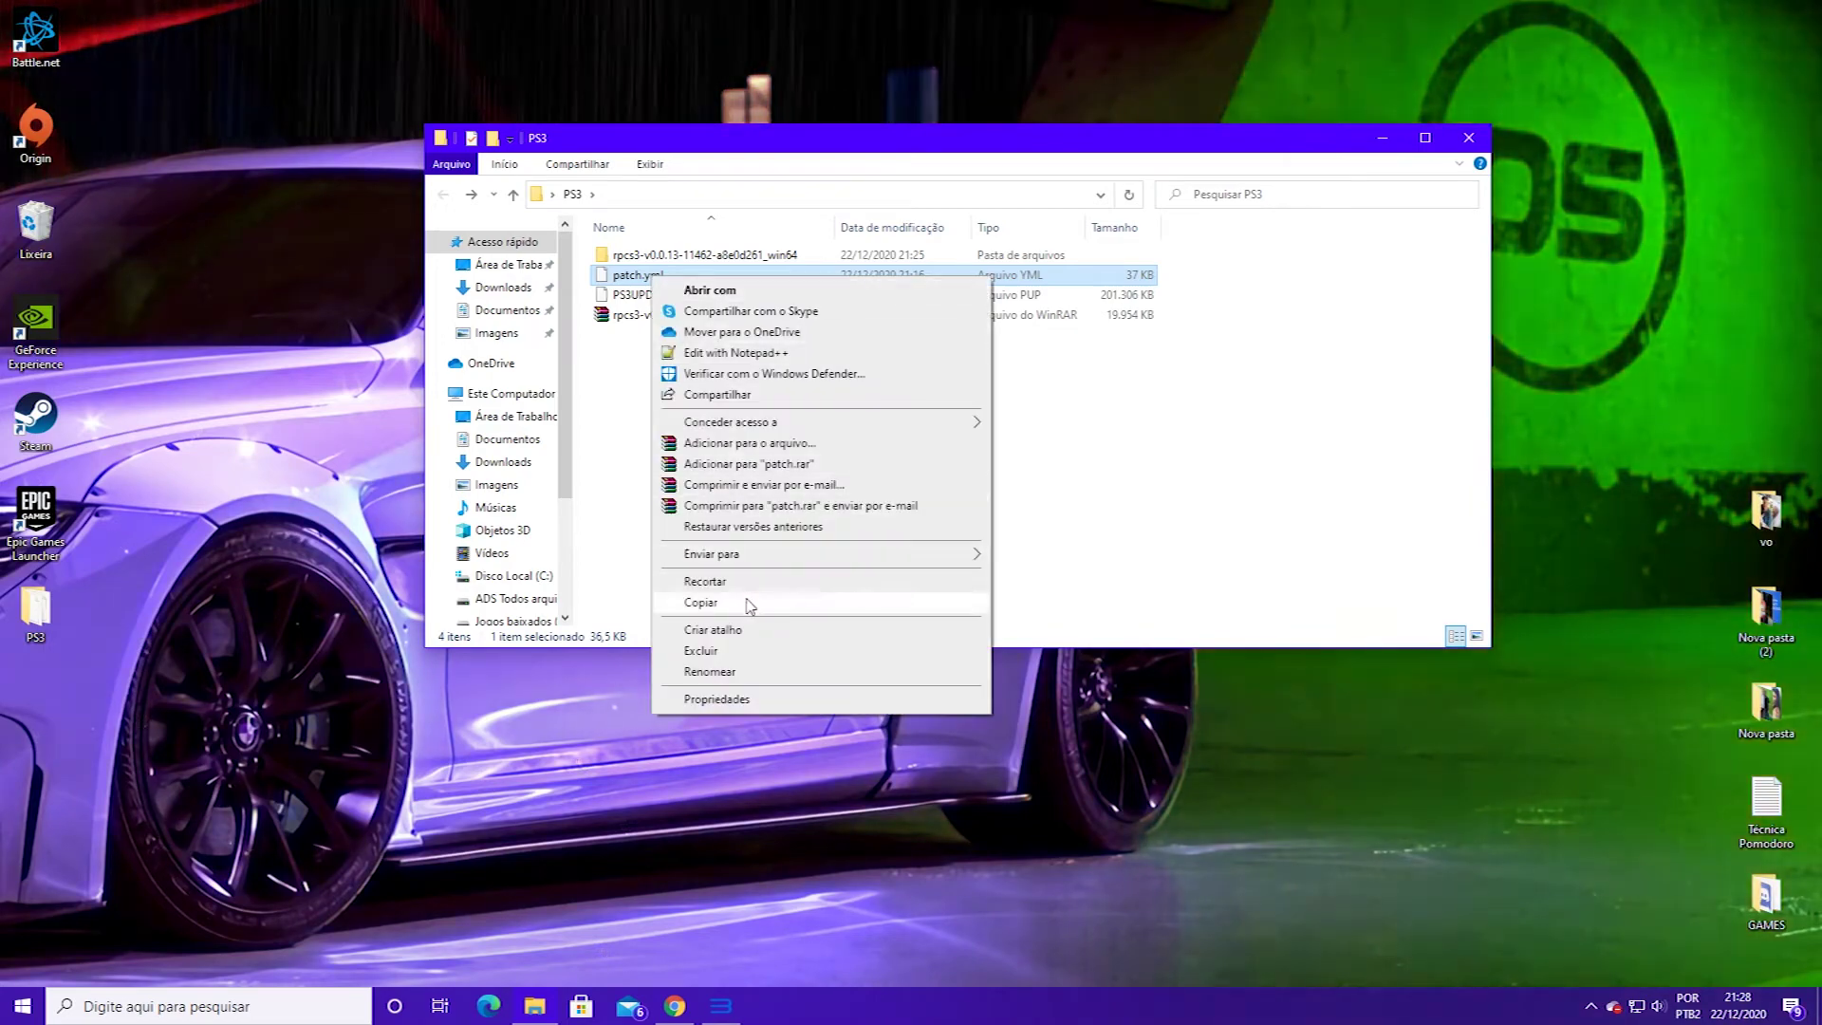
{"action": "left_click", "coordinate": [750, 601]}
{"action": "double_click", "coordinate": [683, 255]}
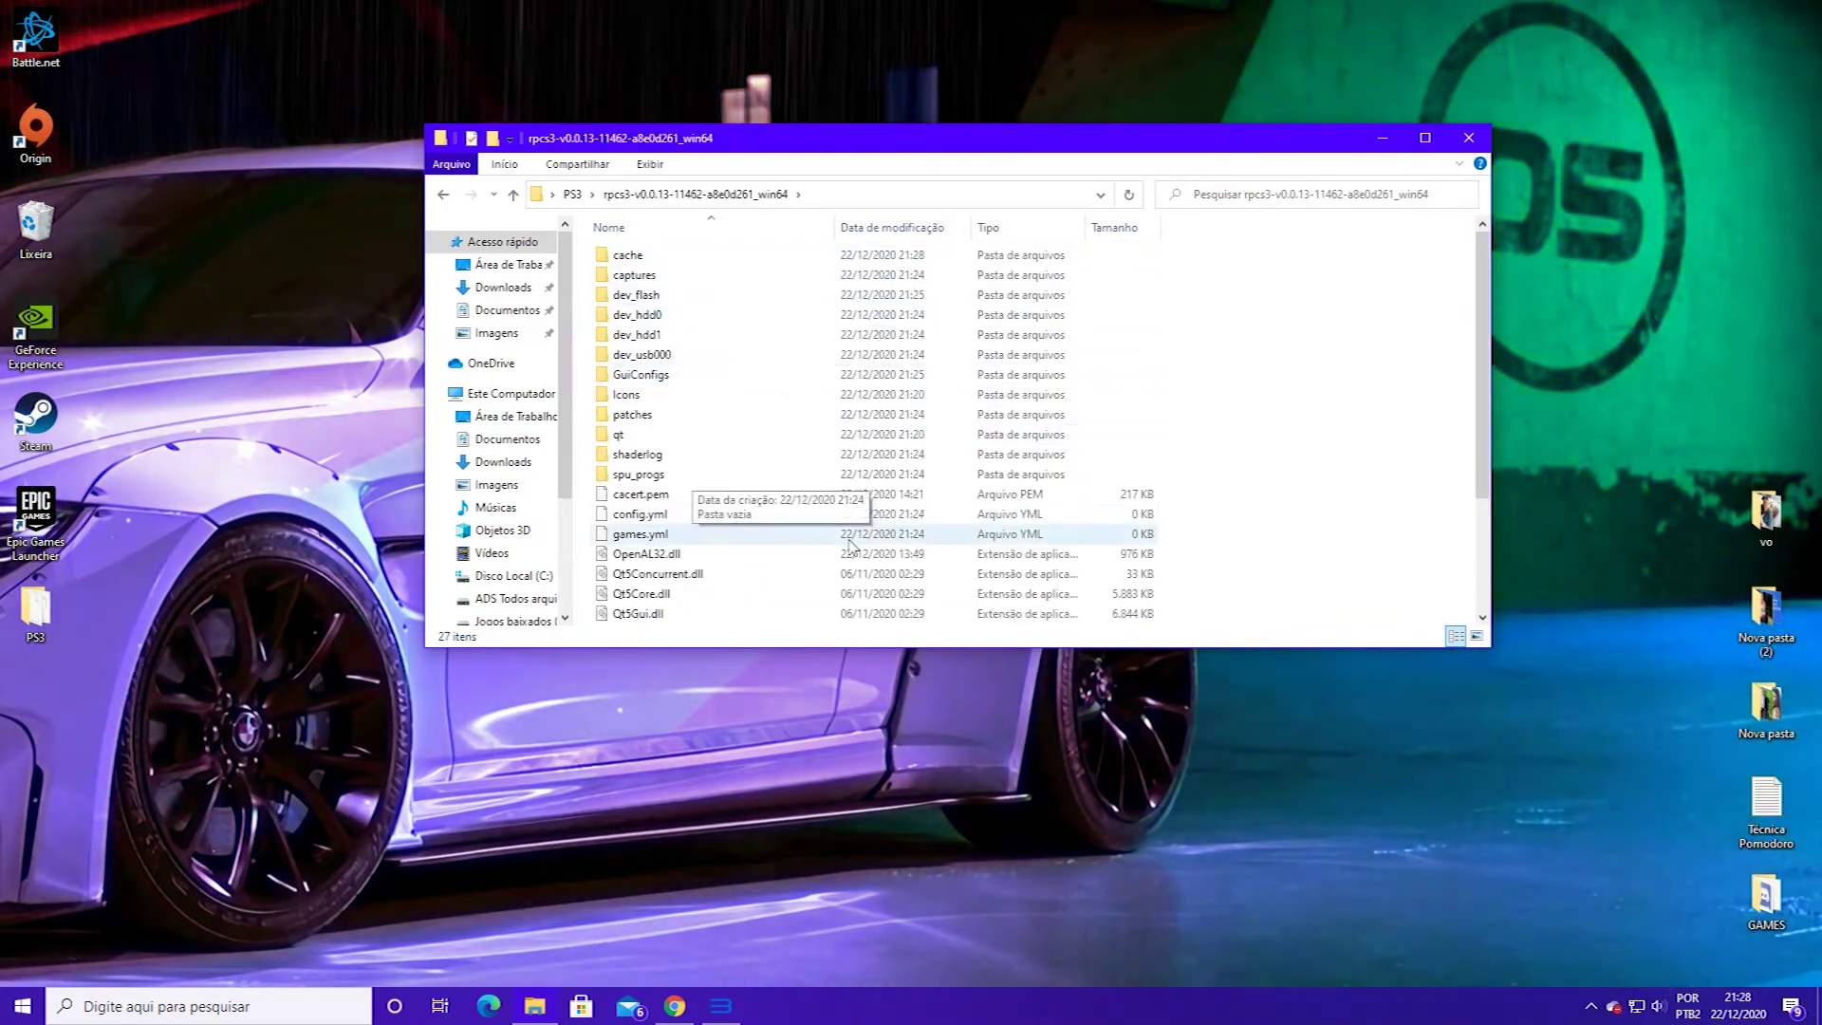
{"action": "scroll", "coordinate": [1075, 463], "scroll_direction": "down", "scroll_amount": 3}
{"action": "right_click", "coordinate": [1329, 385]}
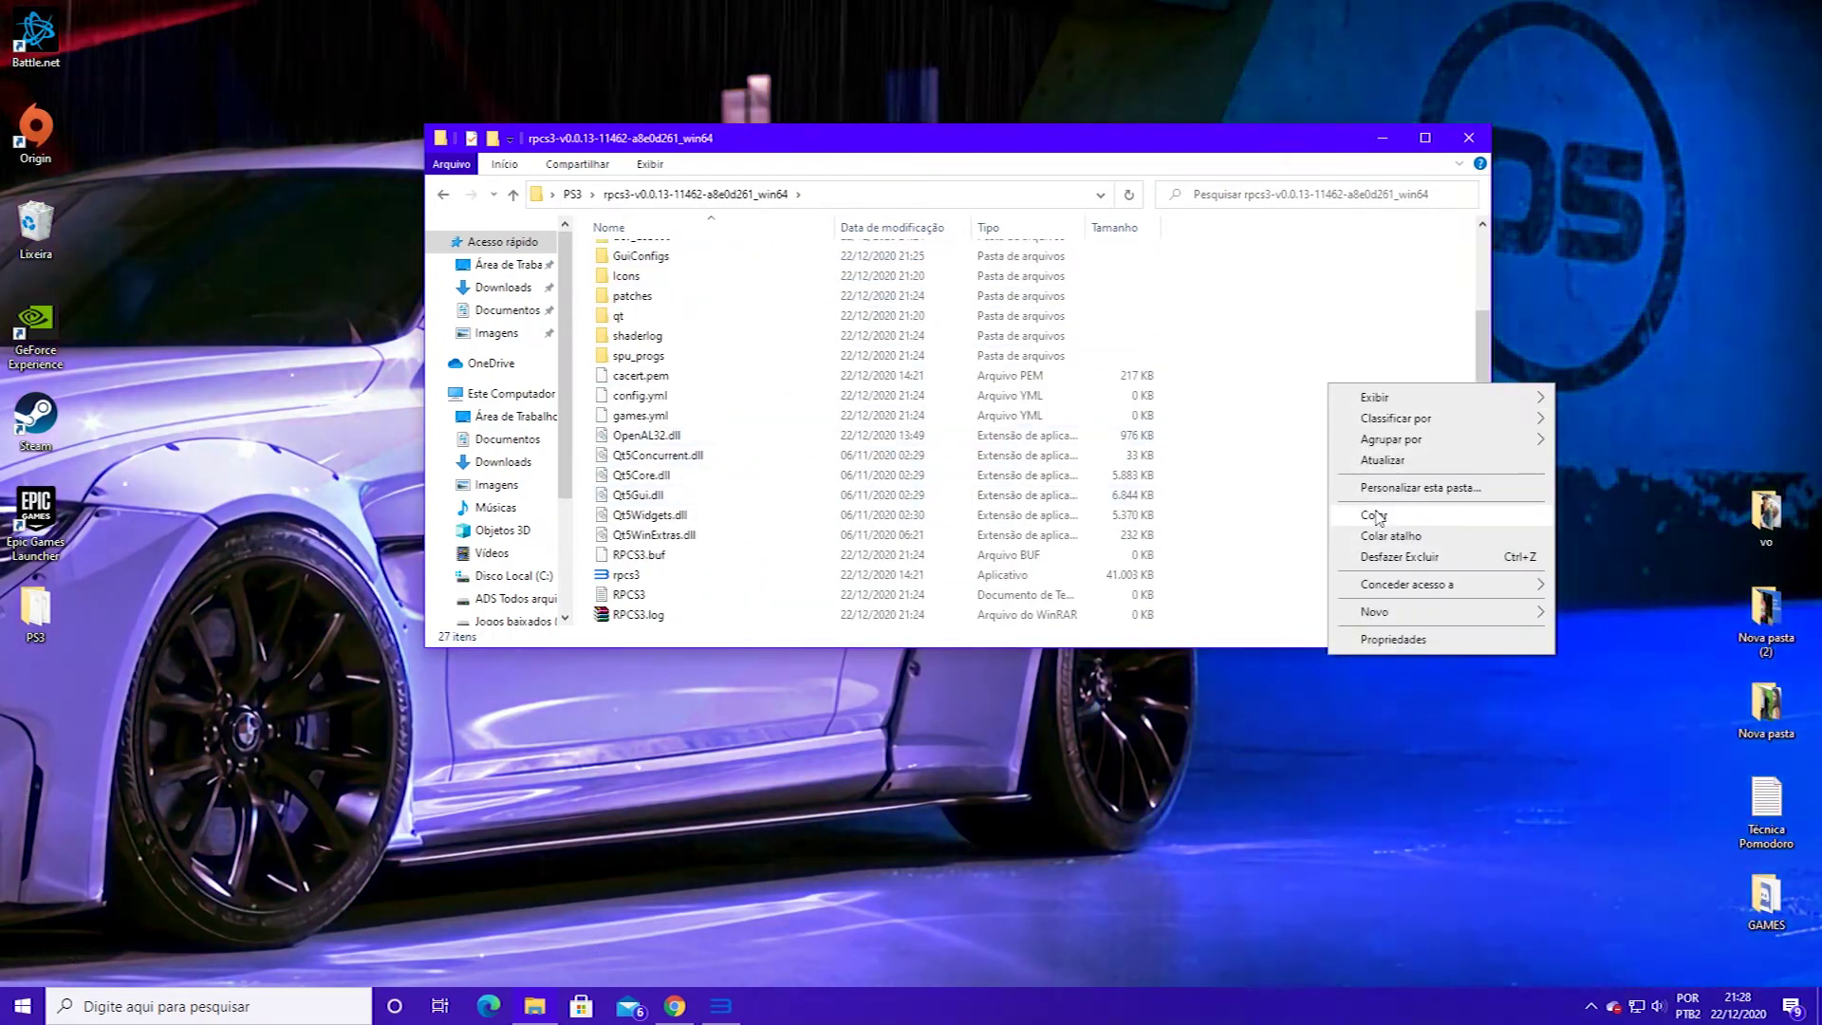
{"action": "left_click", "coordinate": [1375, 515]}
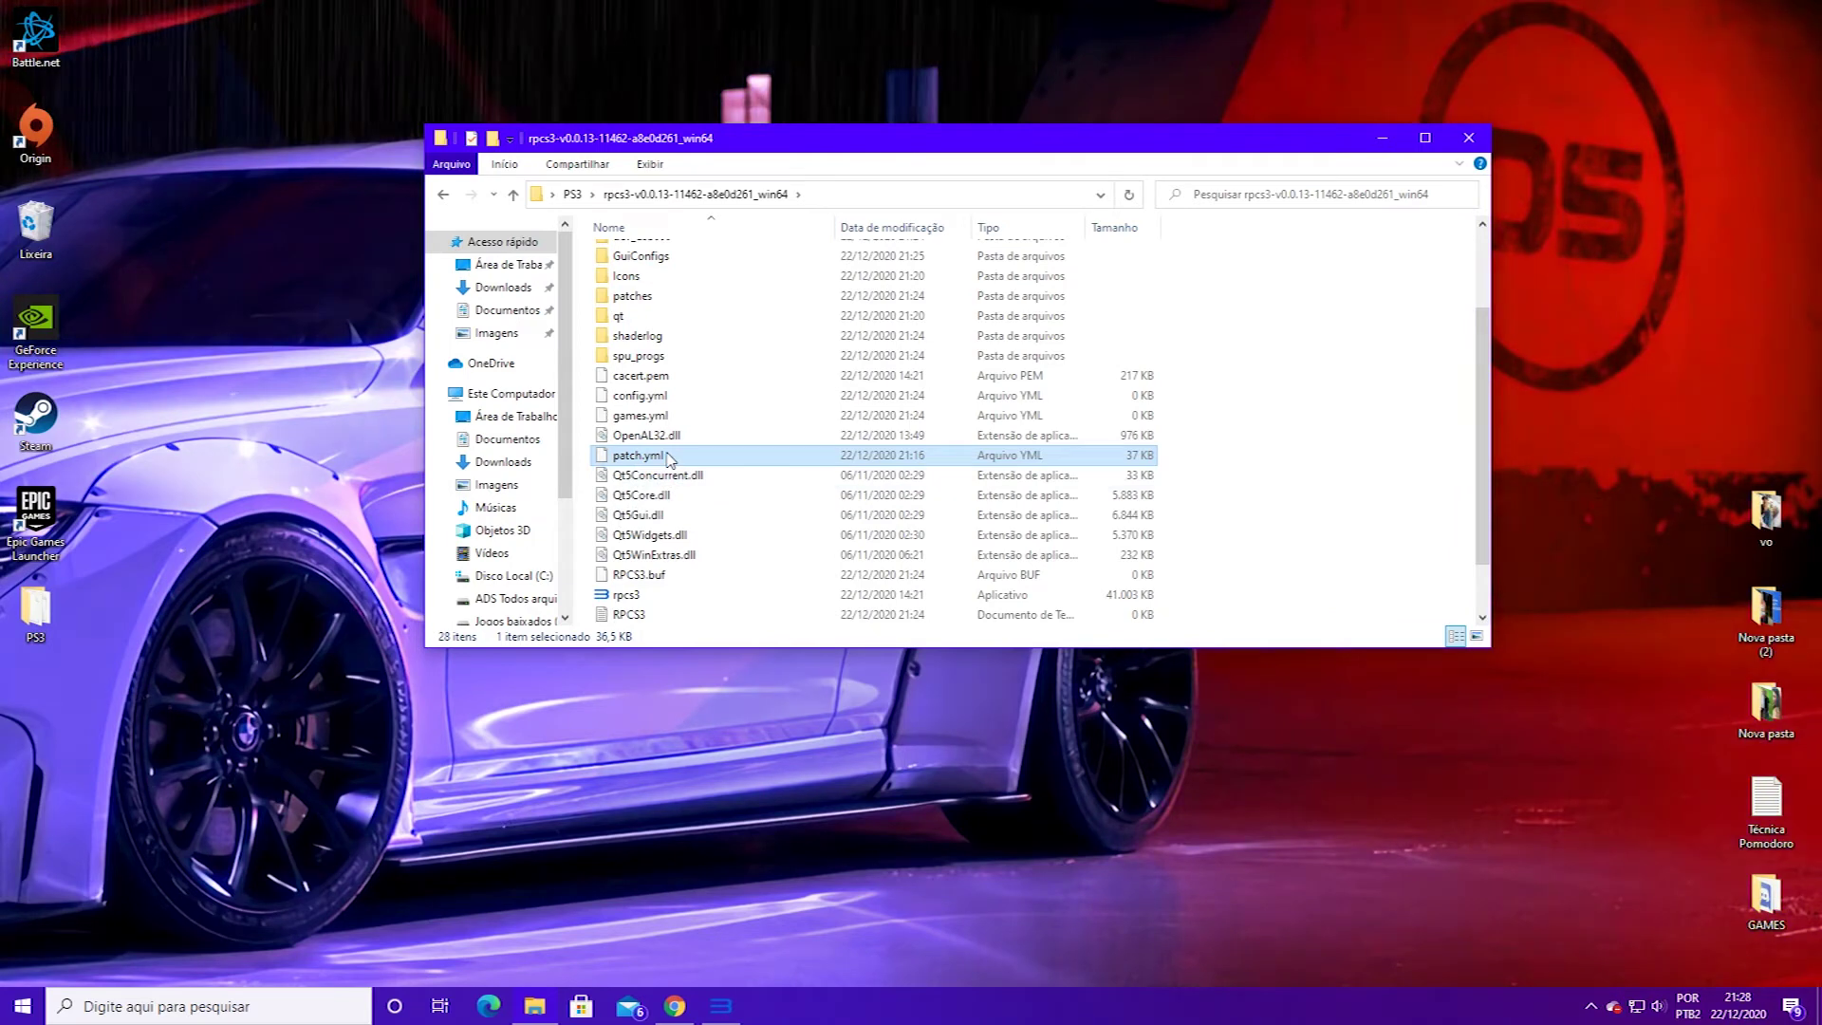
- Open the copied patch.yml in Notepad (Bloco de notas) and look through its game patch entries
{"action": "right_click", "coordinate": [1058, 458]}
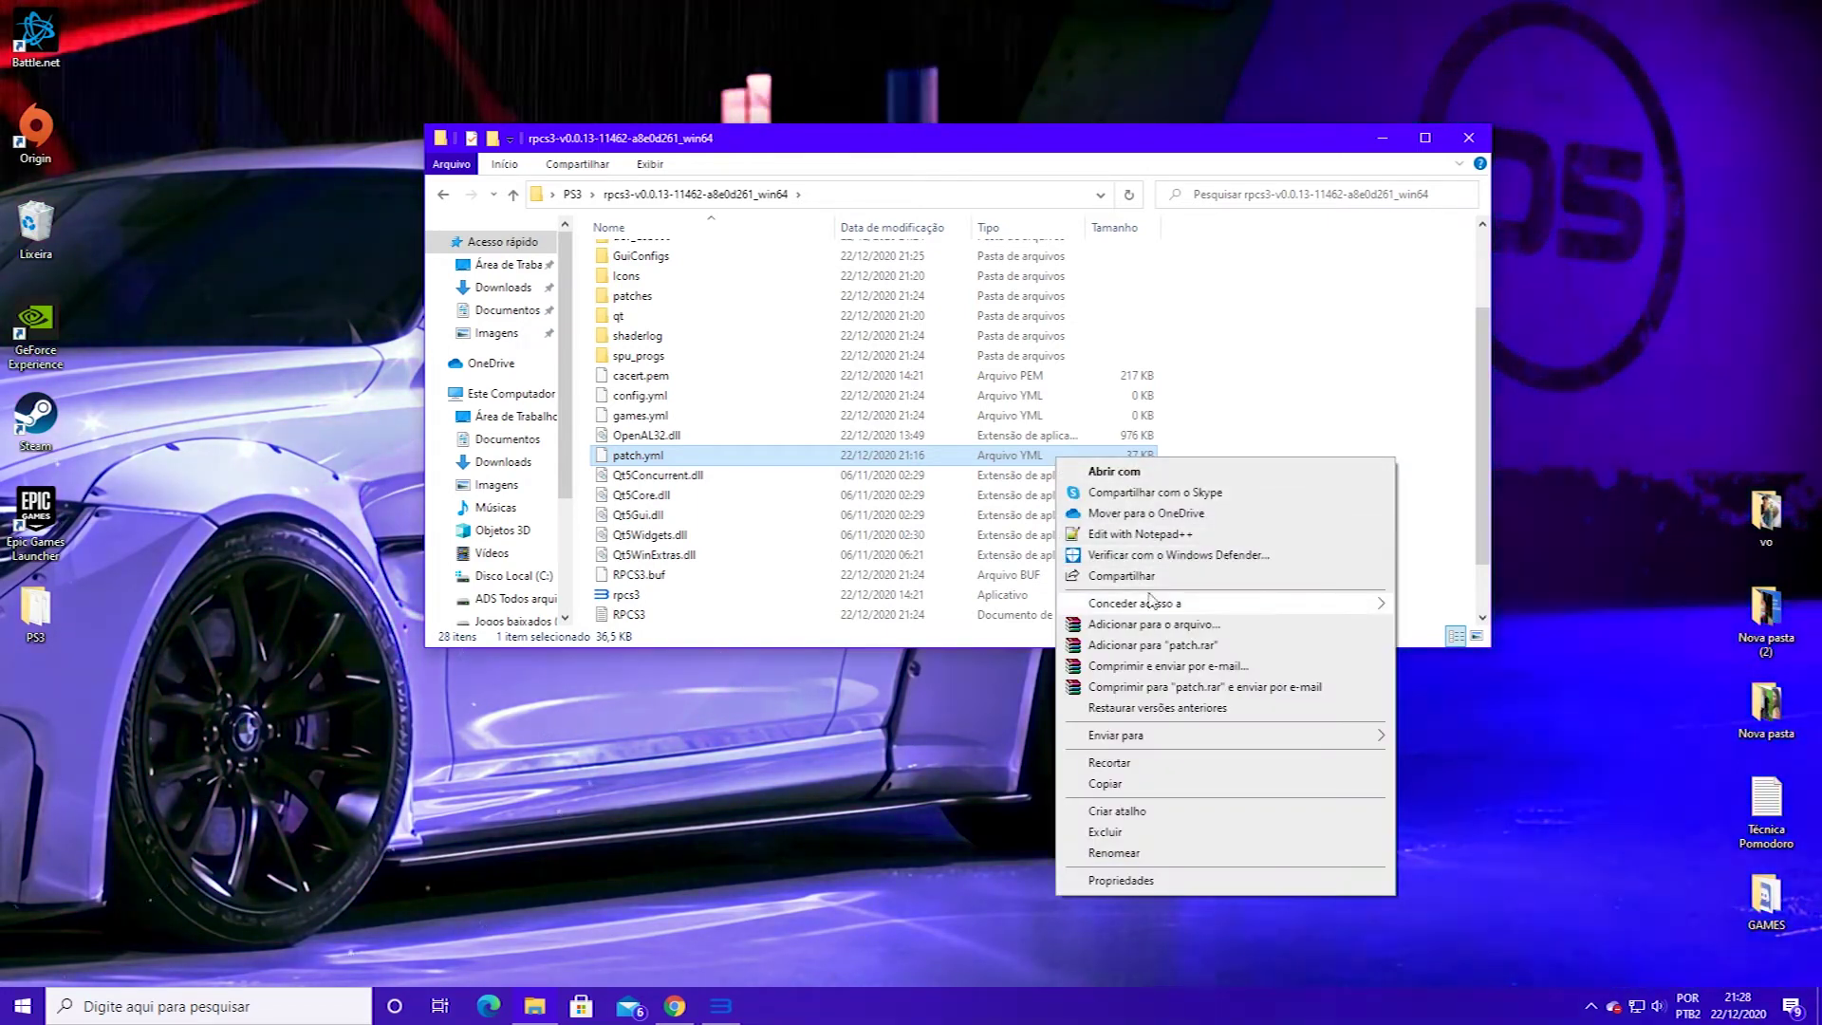
{"action": "left_click", "coordinate": [1114, 472]}
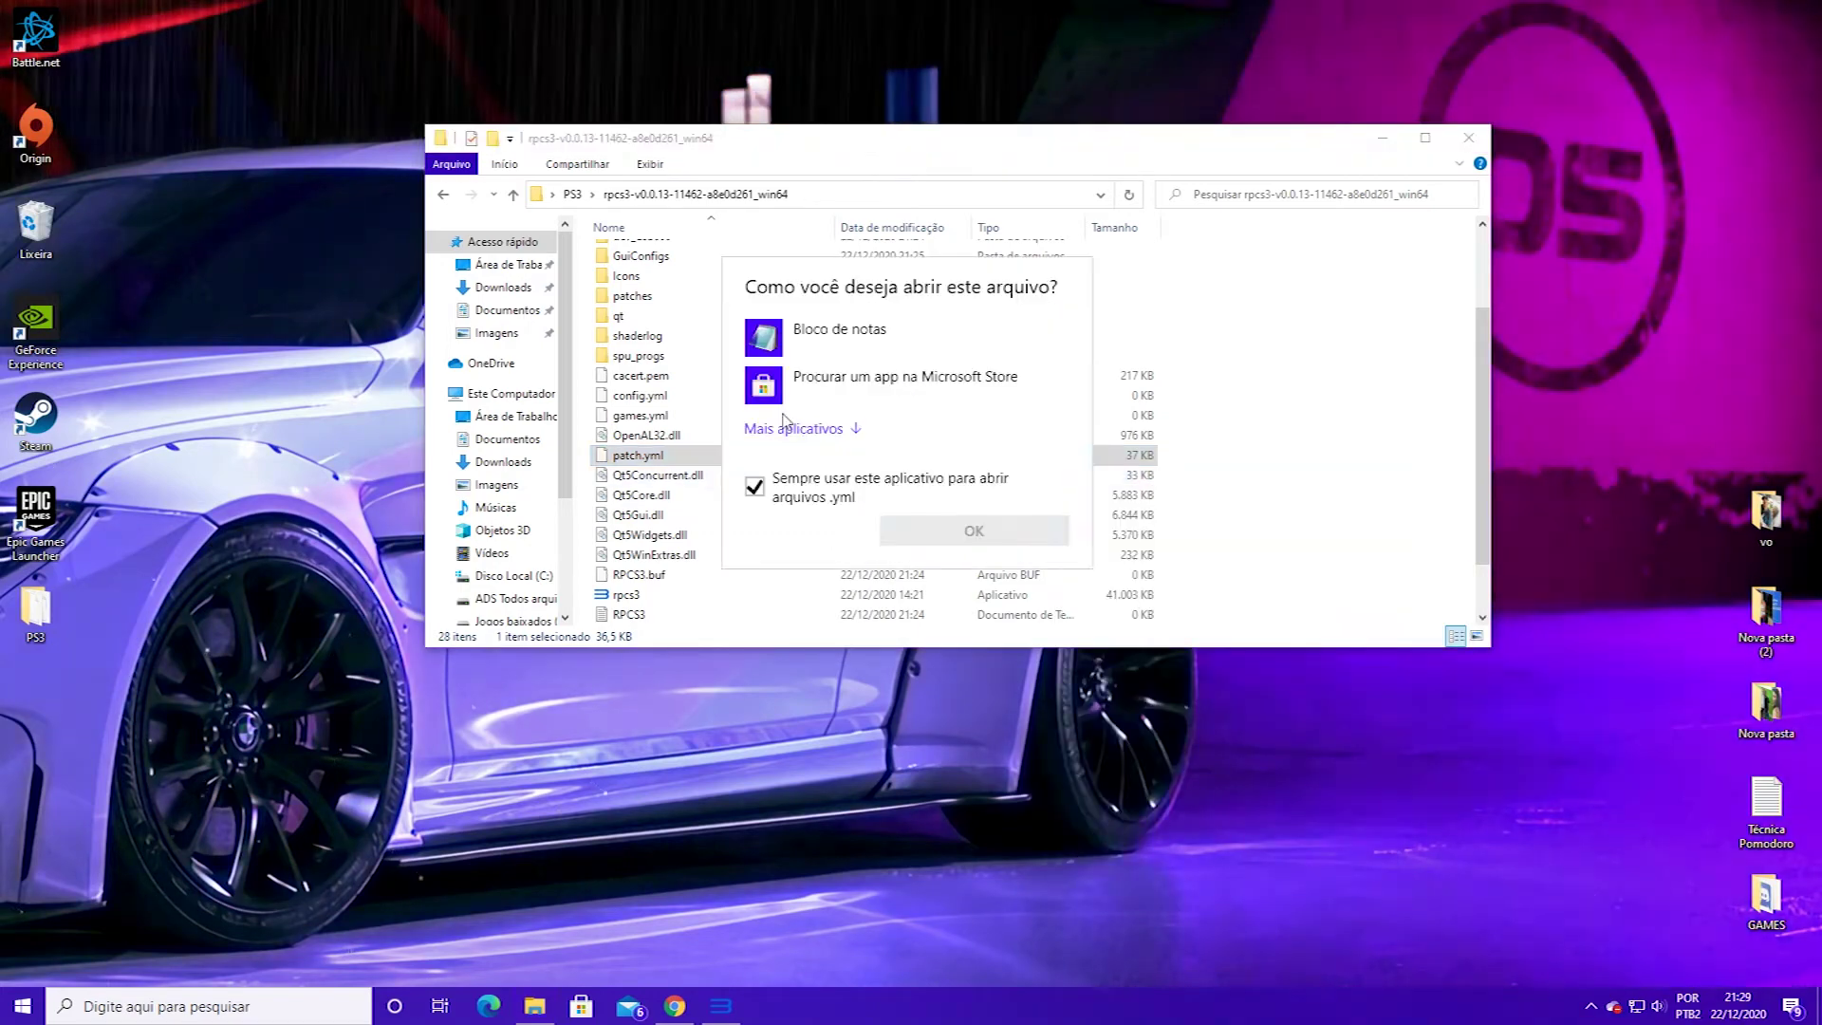
{"action": "left_click", "coordinate": [826, 338]}
{"action": "left_click", "coordinate": [829, 498]}
{"action": "left_click", "coordinate": [901, 533]}
{"action": "scroll", "coordinate": [496, 523], "scroll_direction": "down", "scroll_amount": 15}
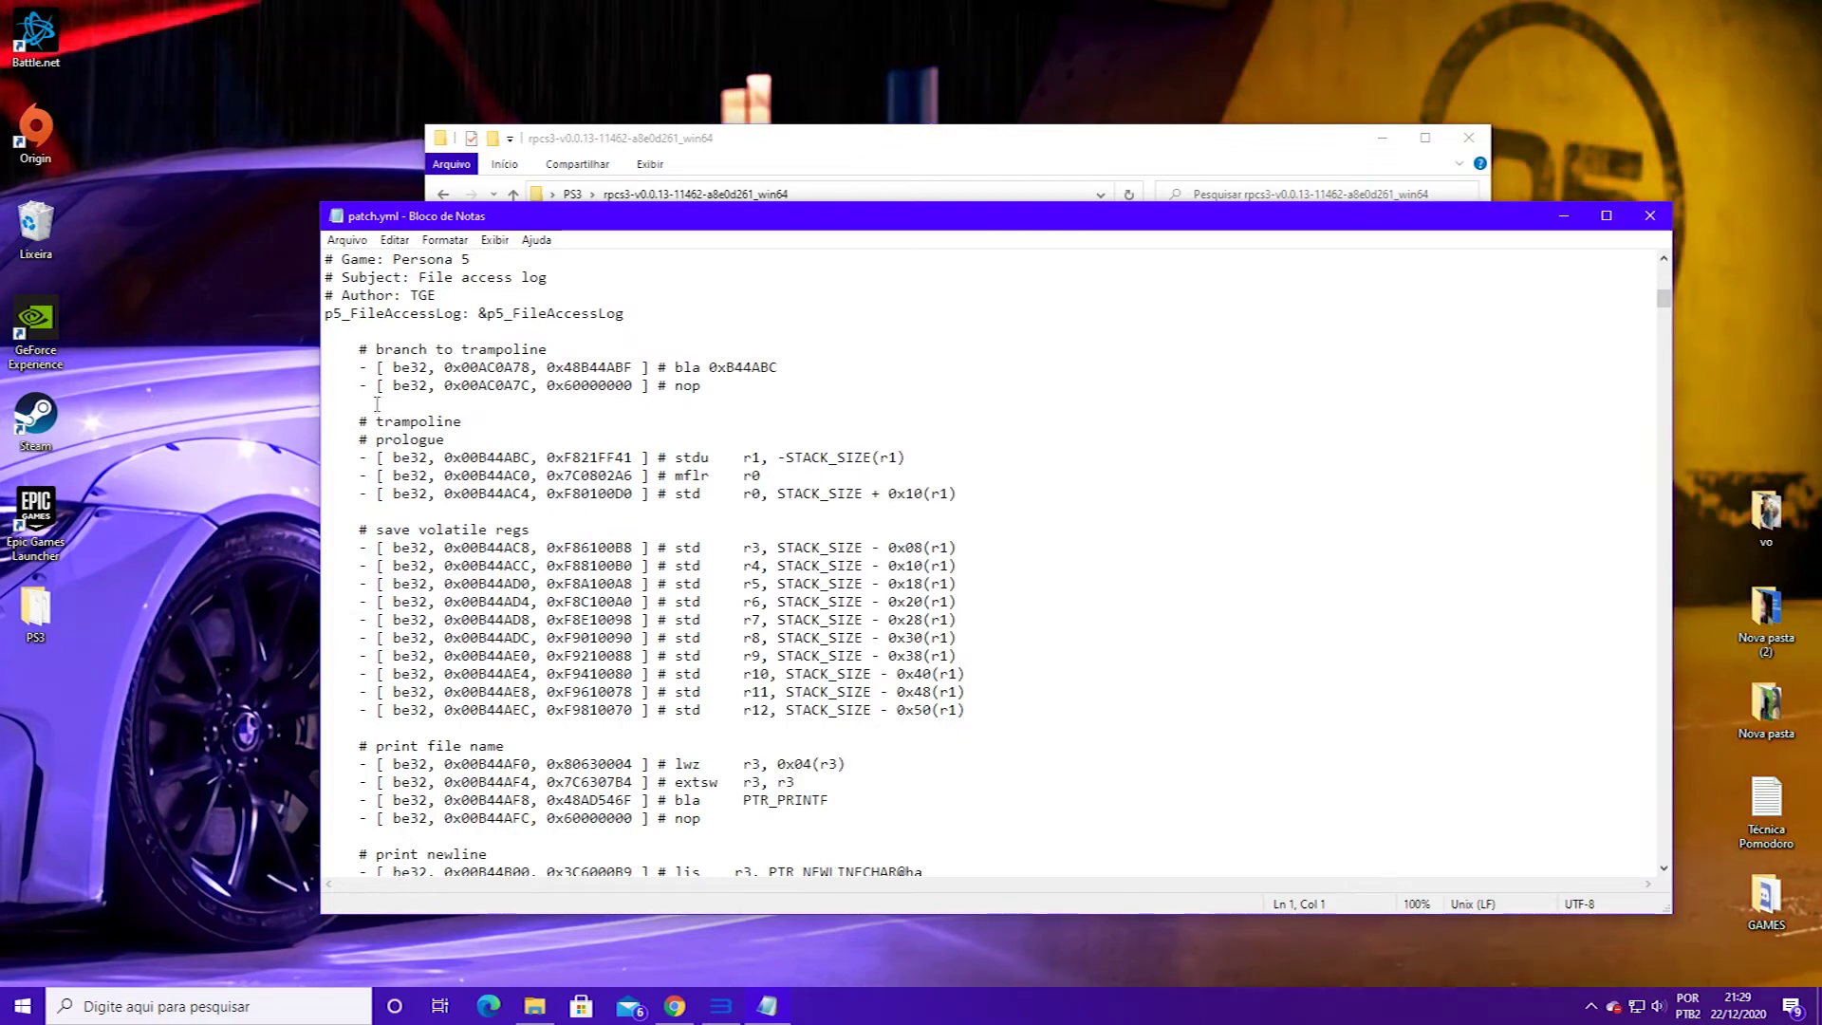
{"action": "scroll", "coordinate": [383, 486], "scroll_direction": "down", "scroll_amount": 4}
{"action": "scroll", "coordinate": [395, 539], "scroll_direction": "down", "scroll_amount": 1}
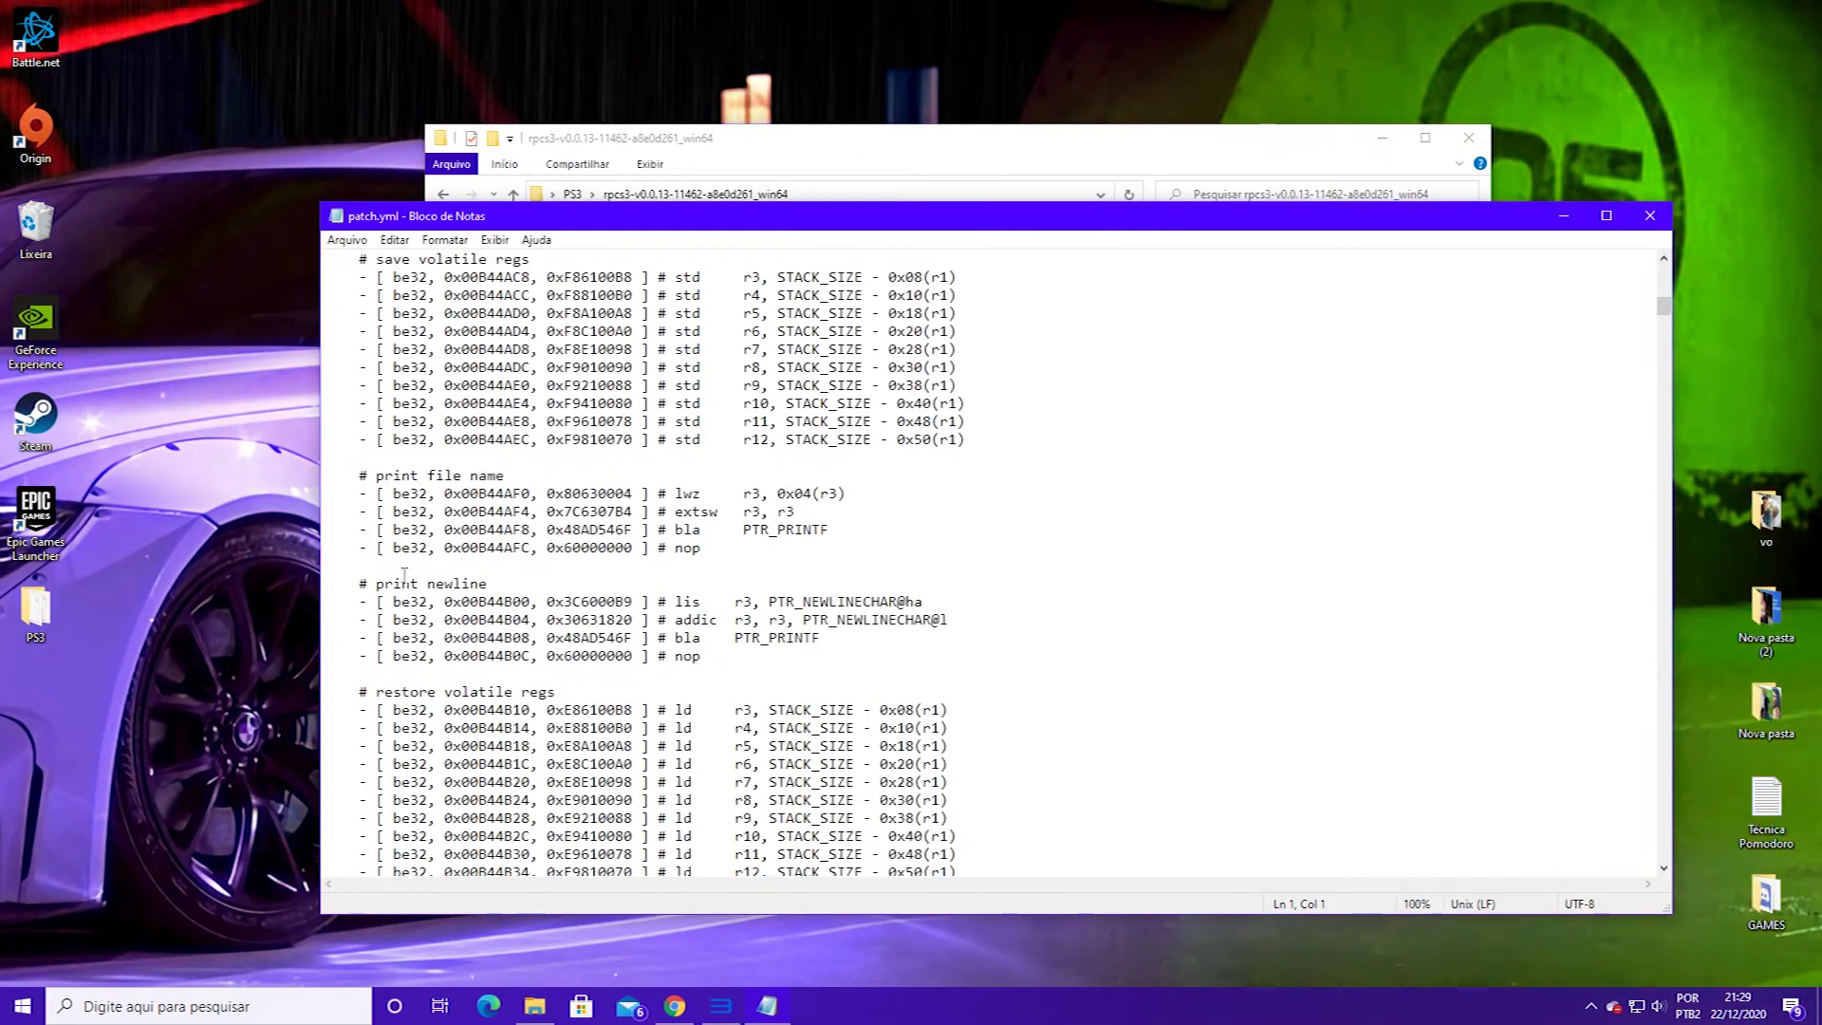
{"action": "scroll", "coordinate": [368, 589], "scroll_direction": "down", "scroll_amount": 15}
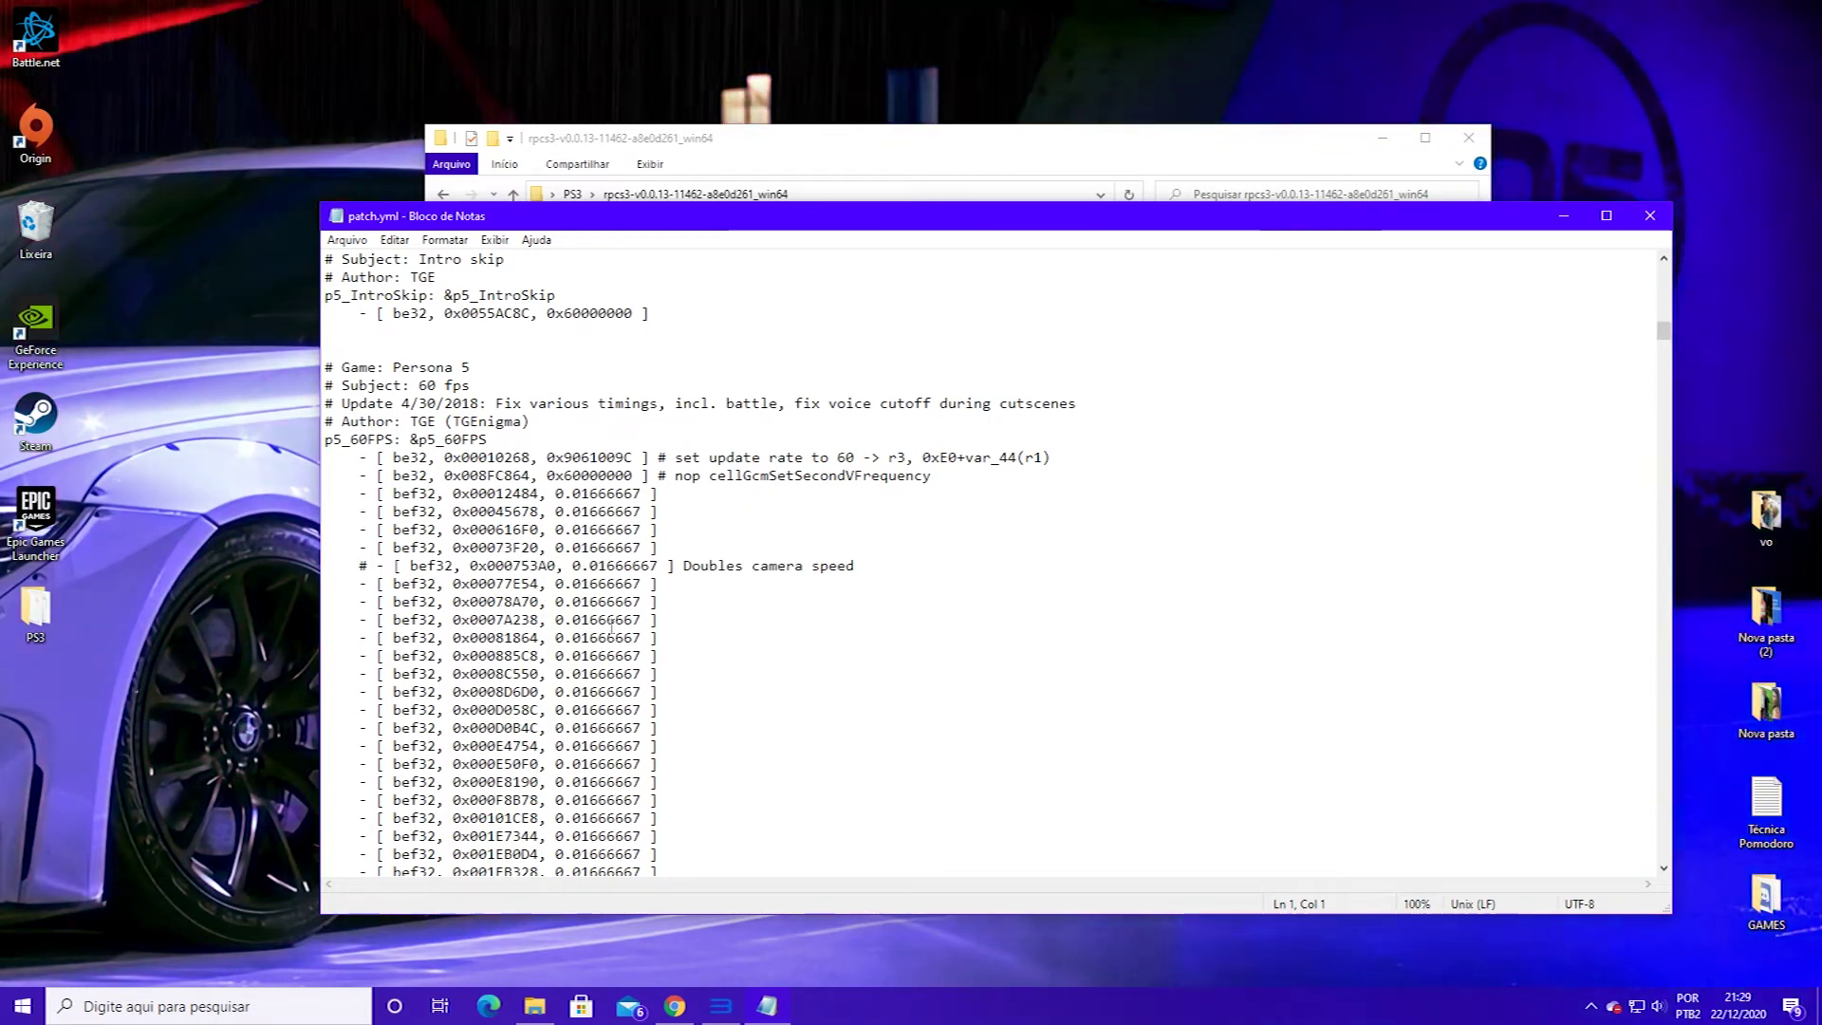
- Look through the Persona 5 patch entries in patch.yml, and close the file and the rpcs3 folder window
{"action": "scroll", "coordinate": [607, 570], "scroll_direction": "down", "scroll_amount": 9}
{"action": "scroll", "coordinate": [606, 622], "scroll_direction": "down", "scroll_amount": 4}
{"action": "scroll", "coordinate": [595, 665], "scroll_direction": "down", "scroll_amount": 20}
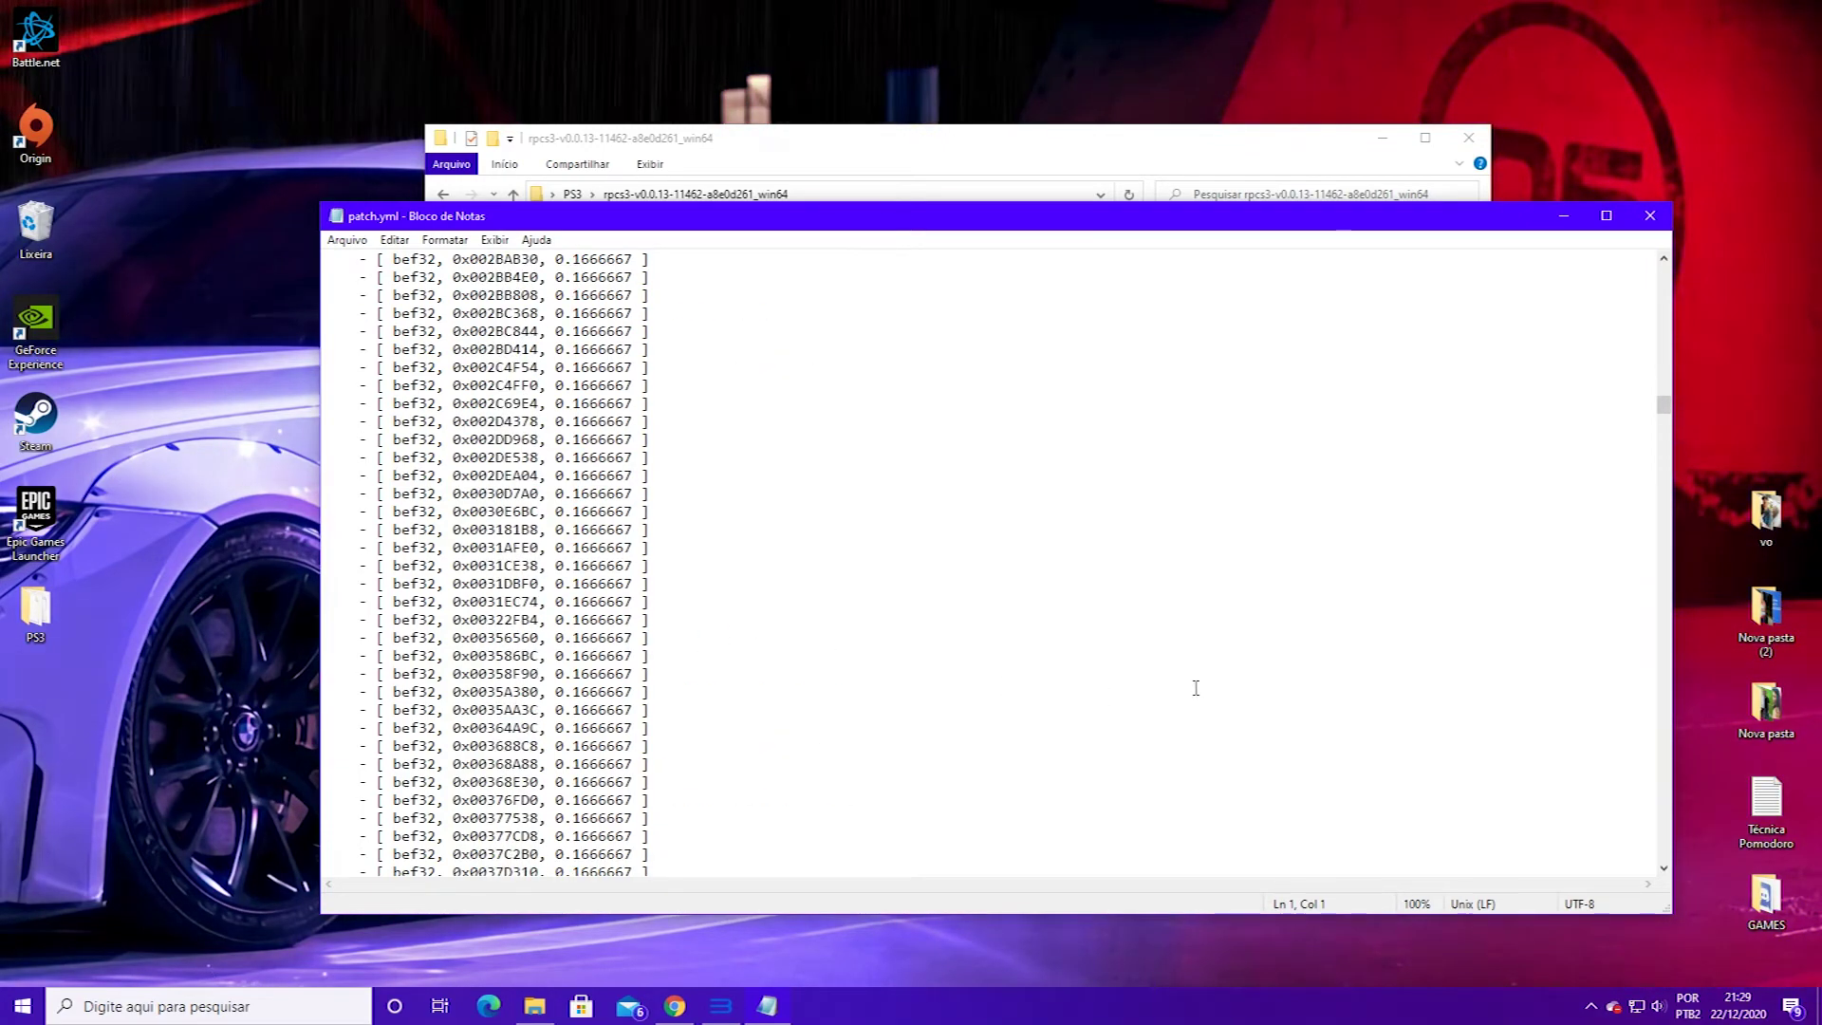
{"action": "left_click_drag", "start_coordinate": [1664, 405], "coordinate": [1667, 531]}
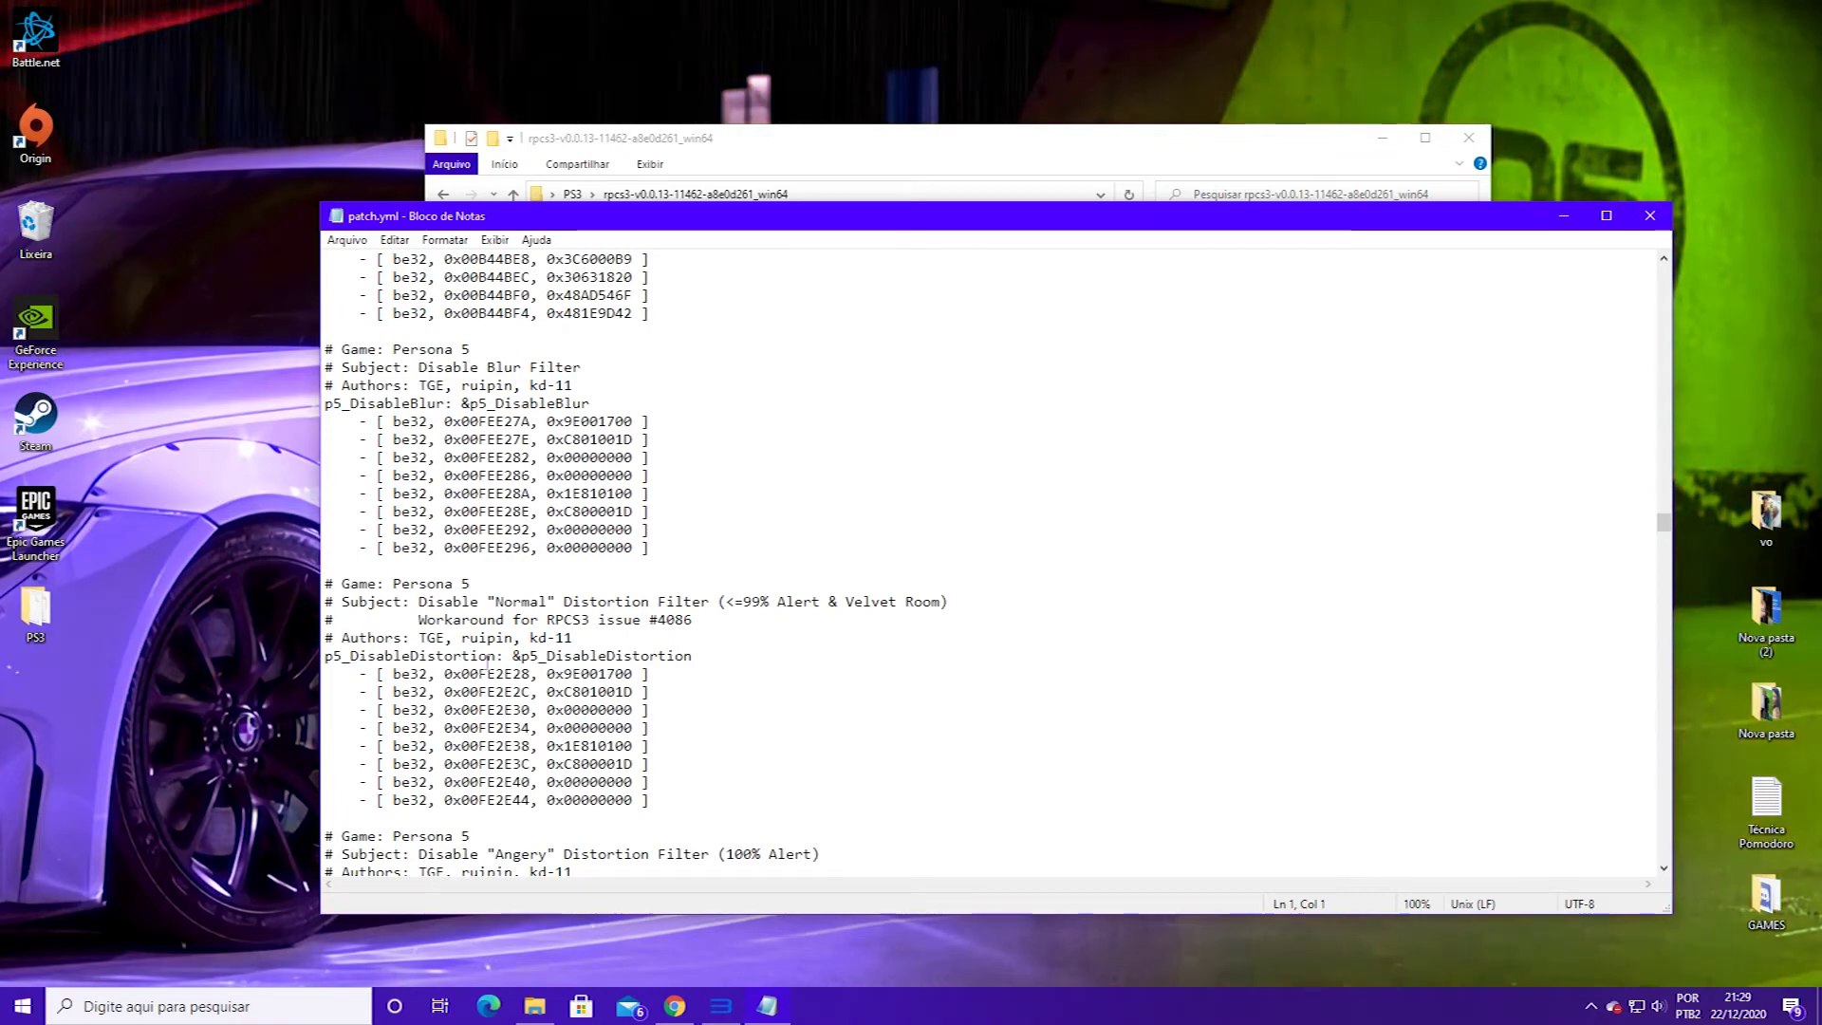
{"action": "scroll", "coordinate": [513, 693], "scroll_direction": "down", "scroll_amount": 1}
{"action": "scroll", "coordinate": [481, 818], "scroll_direction": "down", "scroll_amount": 5}
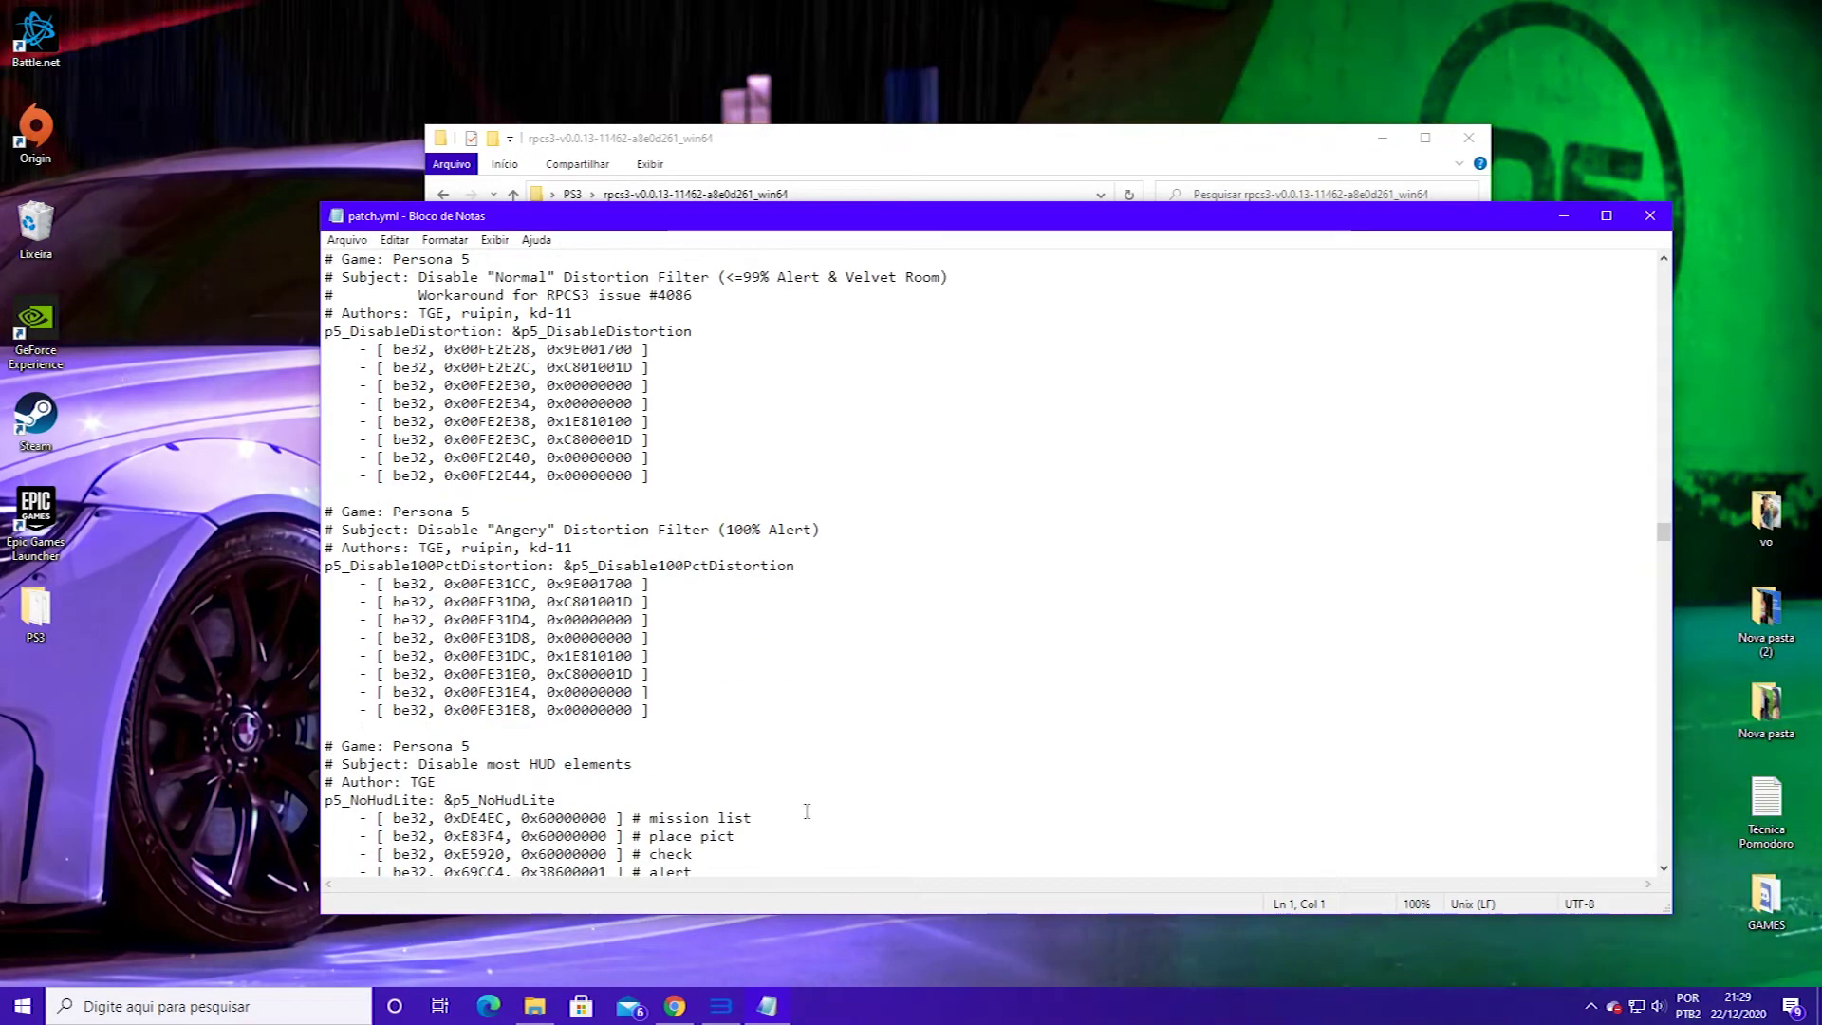
{"action": "left_click", "coordinate": [1651, 215]}
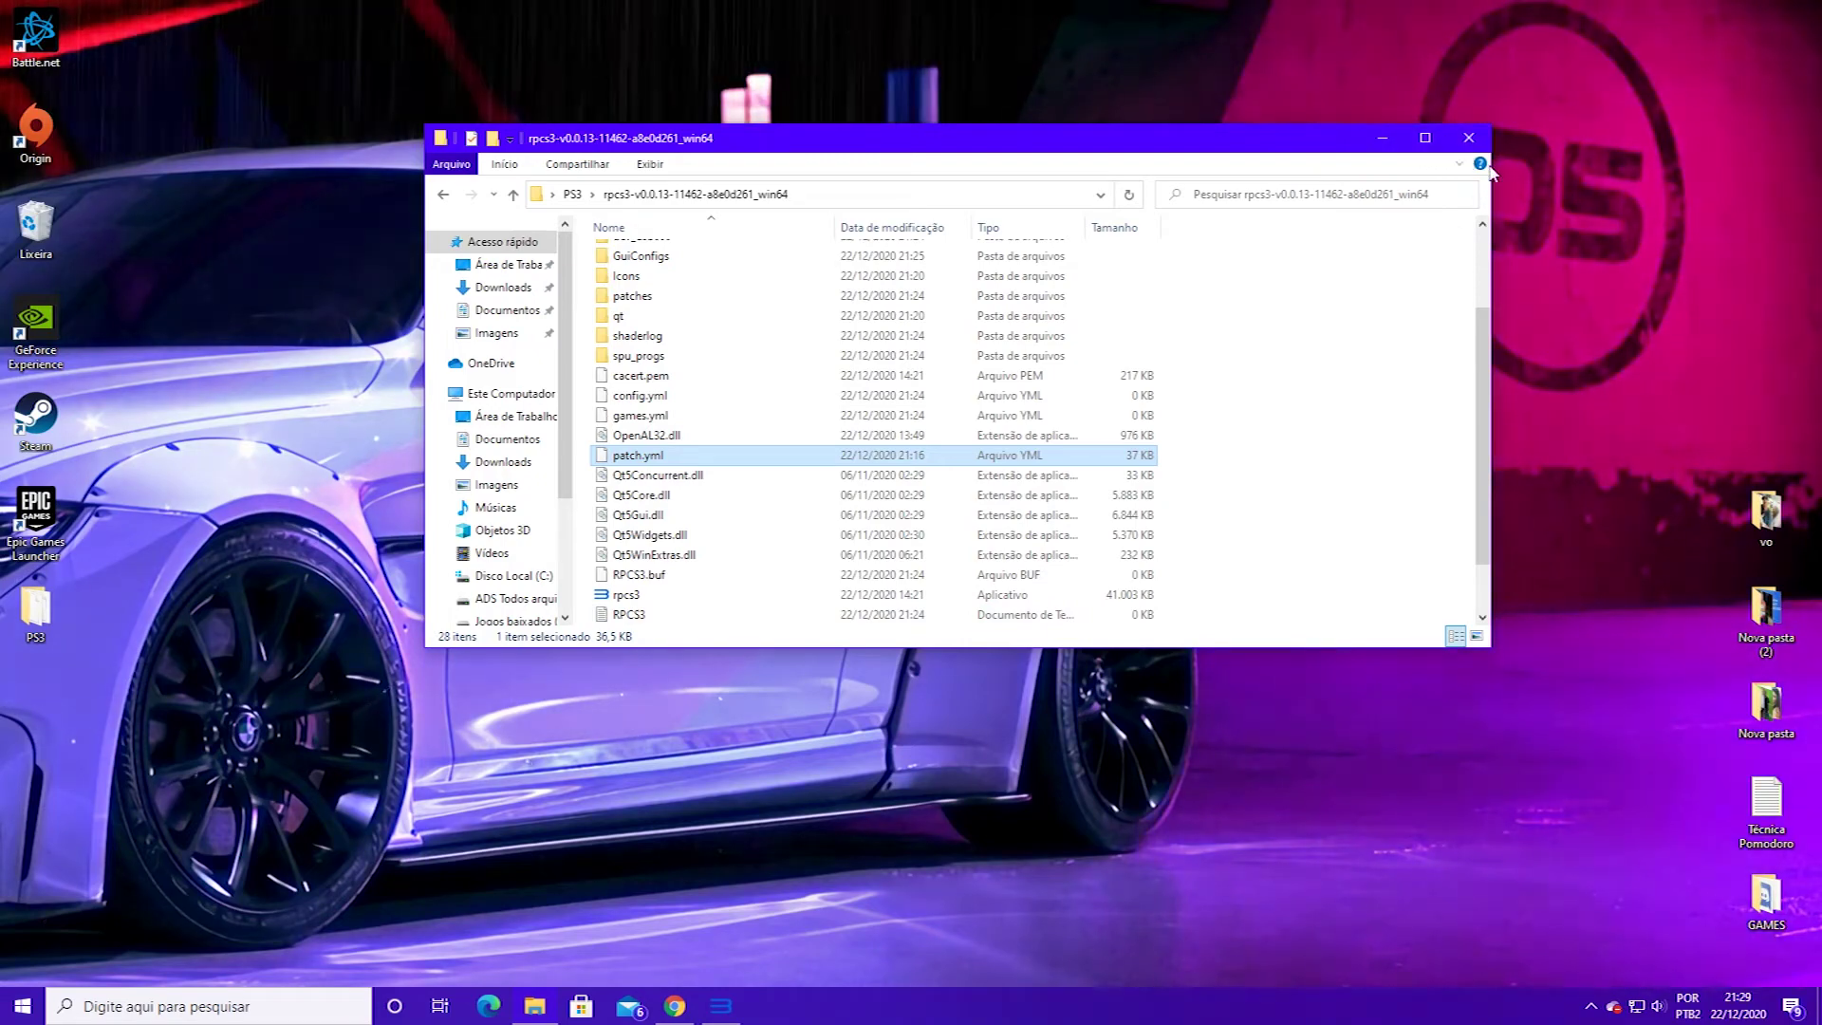
{"action": "left_click", "coordinate": [1470, 139]}
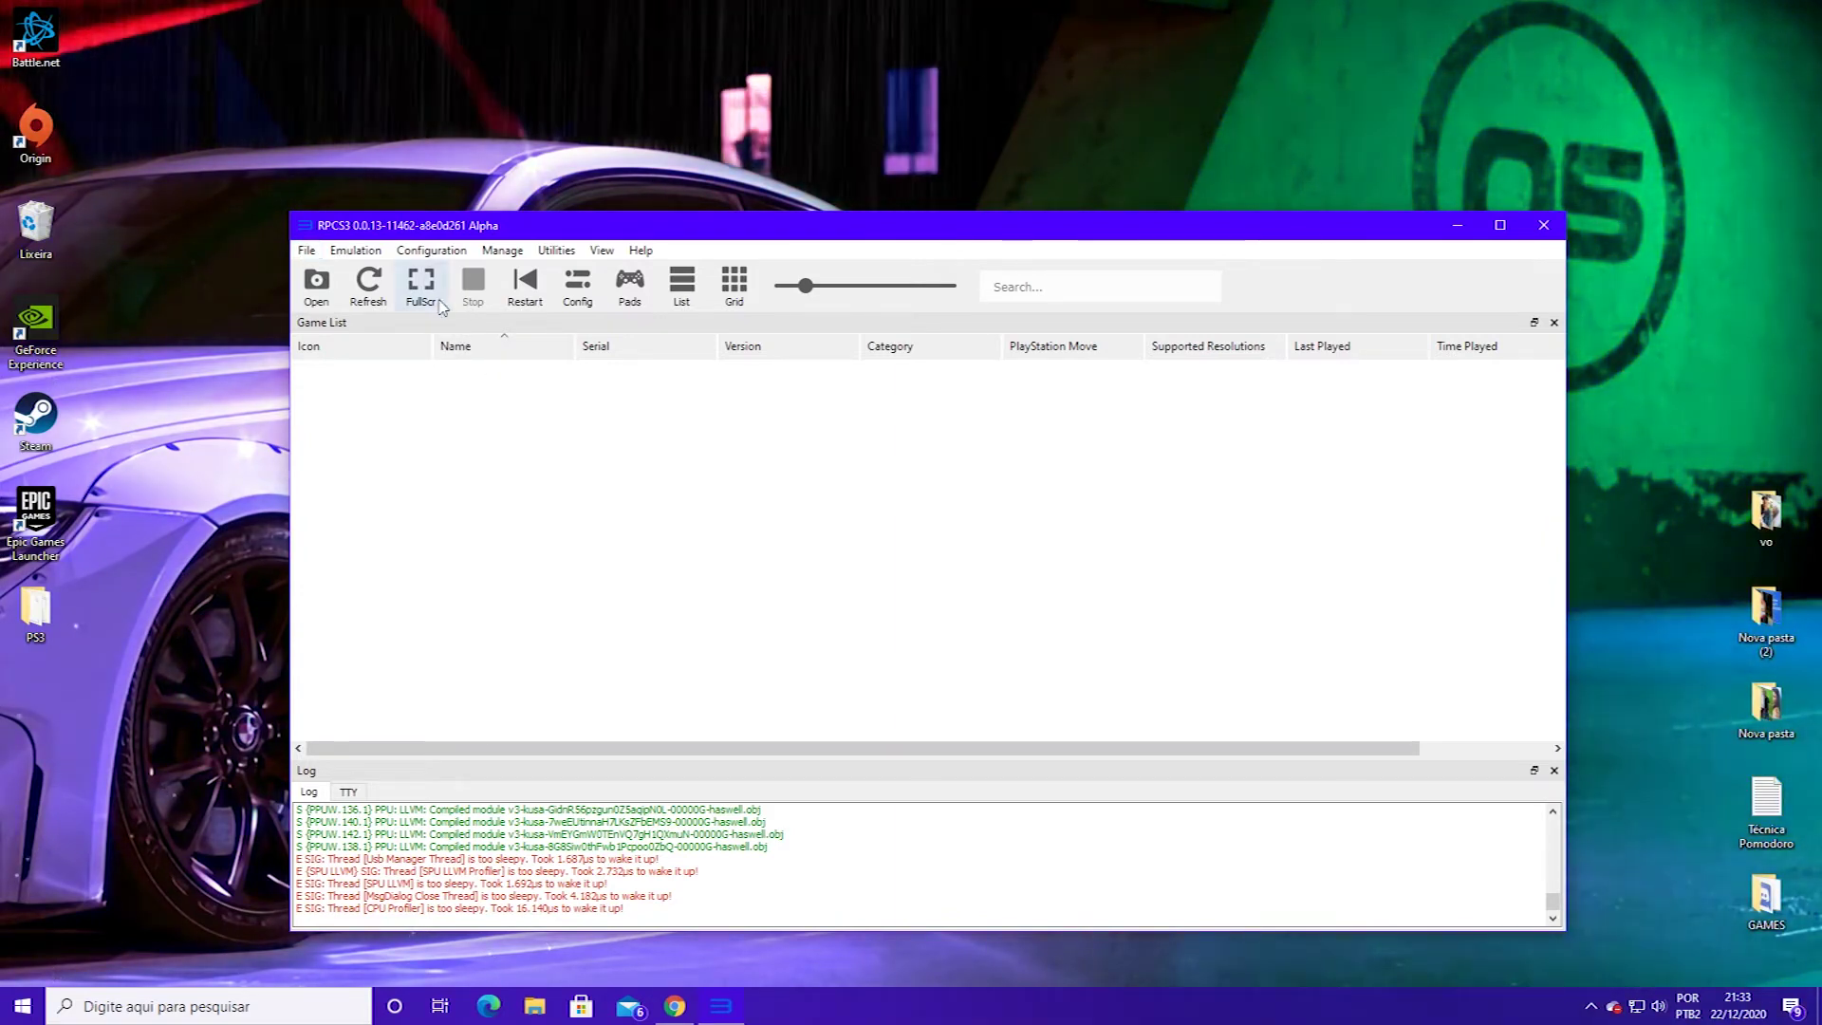
- Open RPCS3's CPU settings and choose Safe for SPU Block Size and Auto for Preferred SPU Threads
{"action": "left_click", "coordinate": [432, 250]}
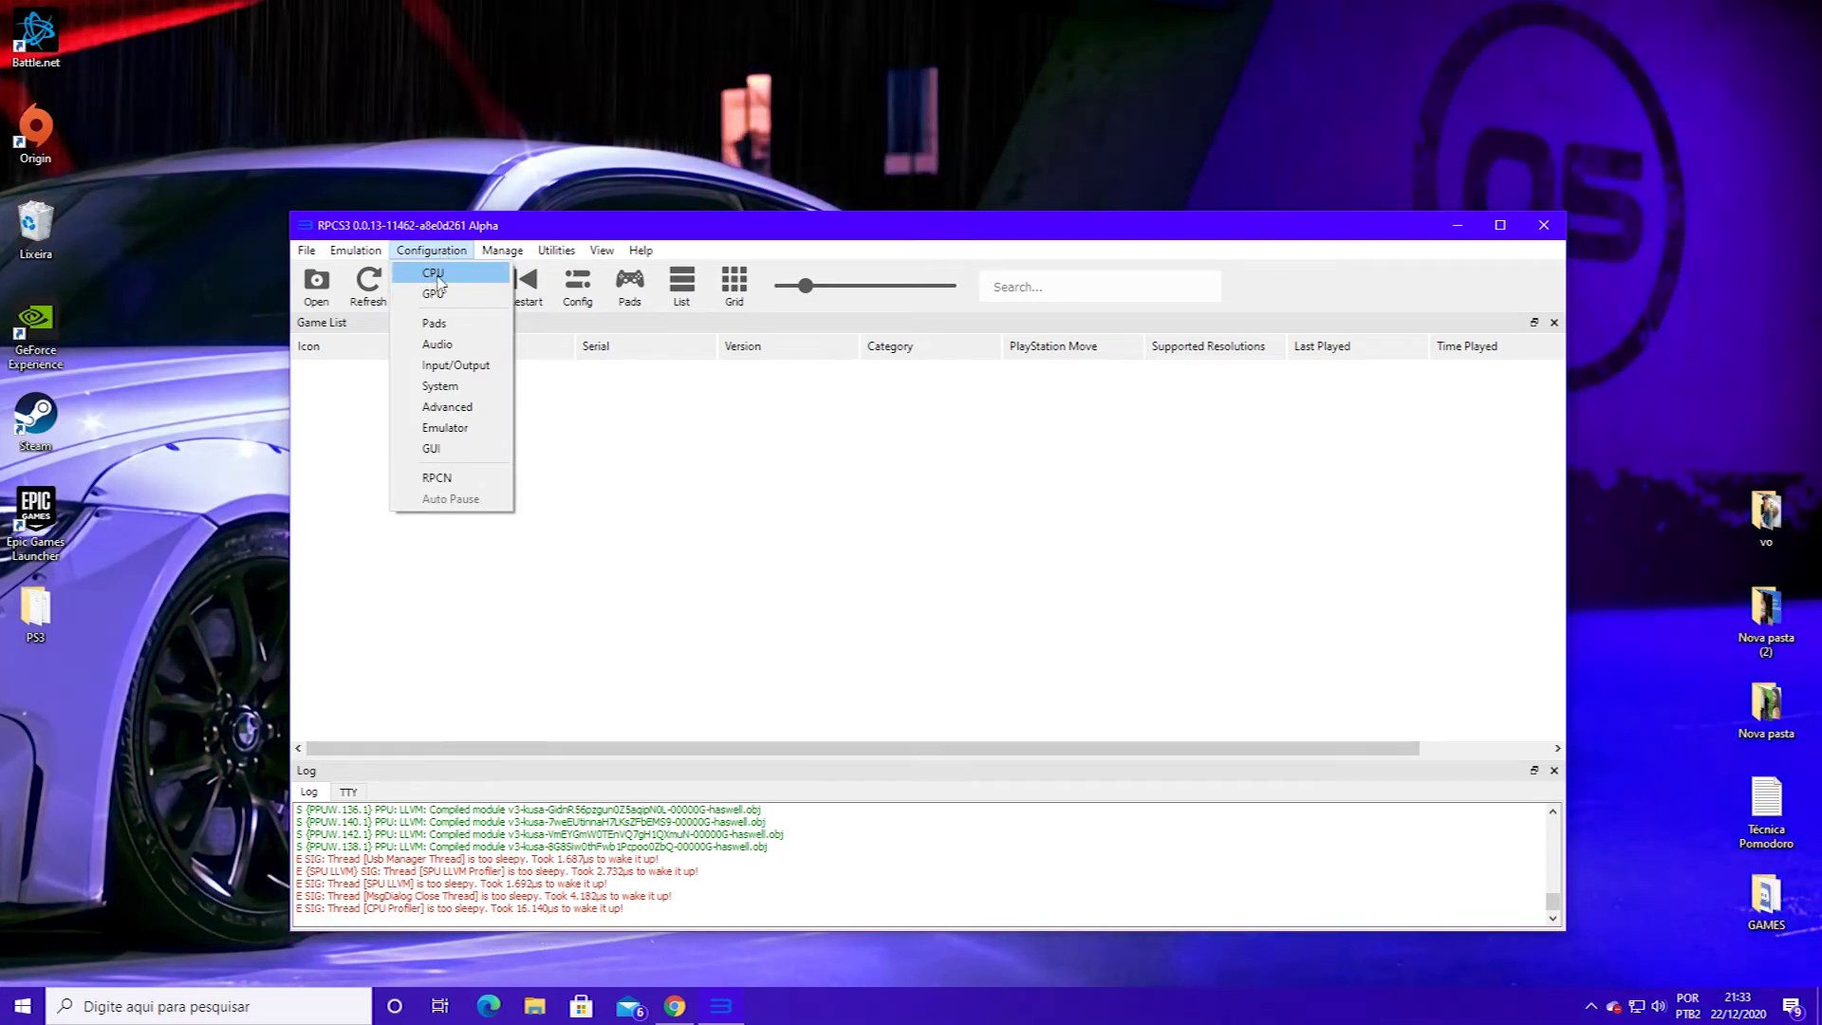
{"action": "left_click", "coordinate": [439, 275]}
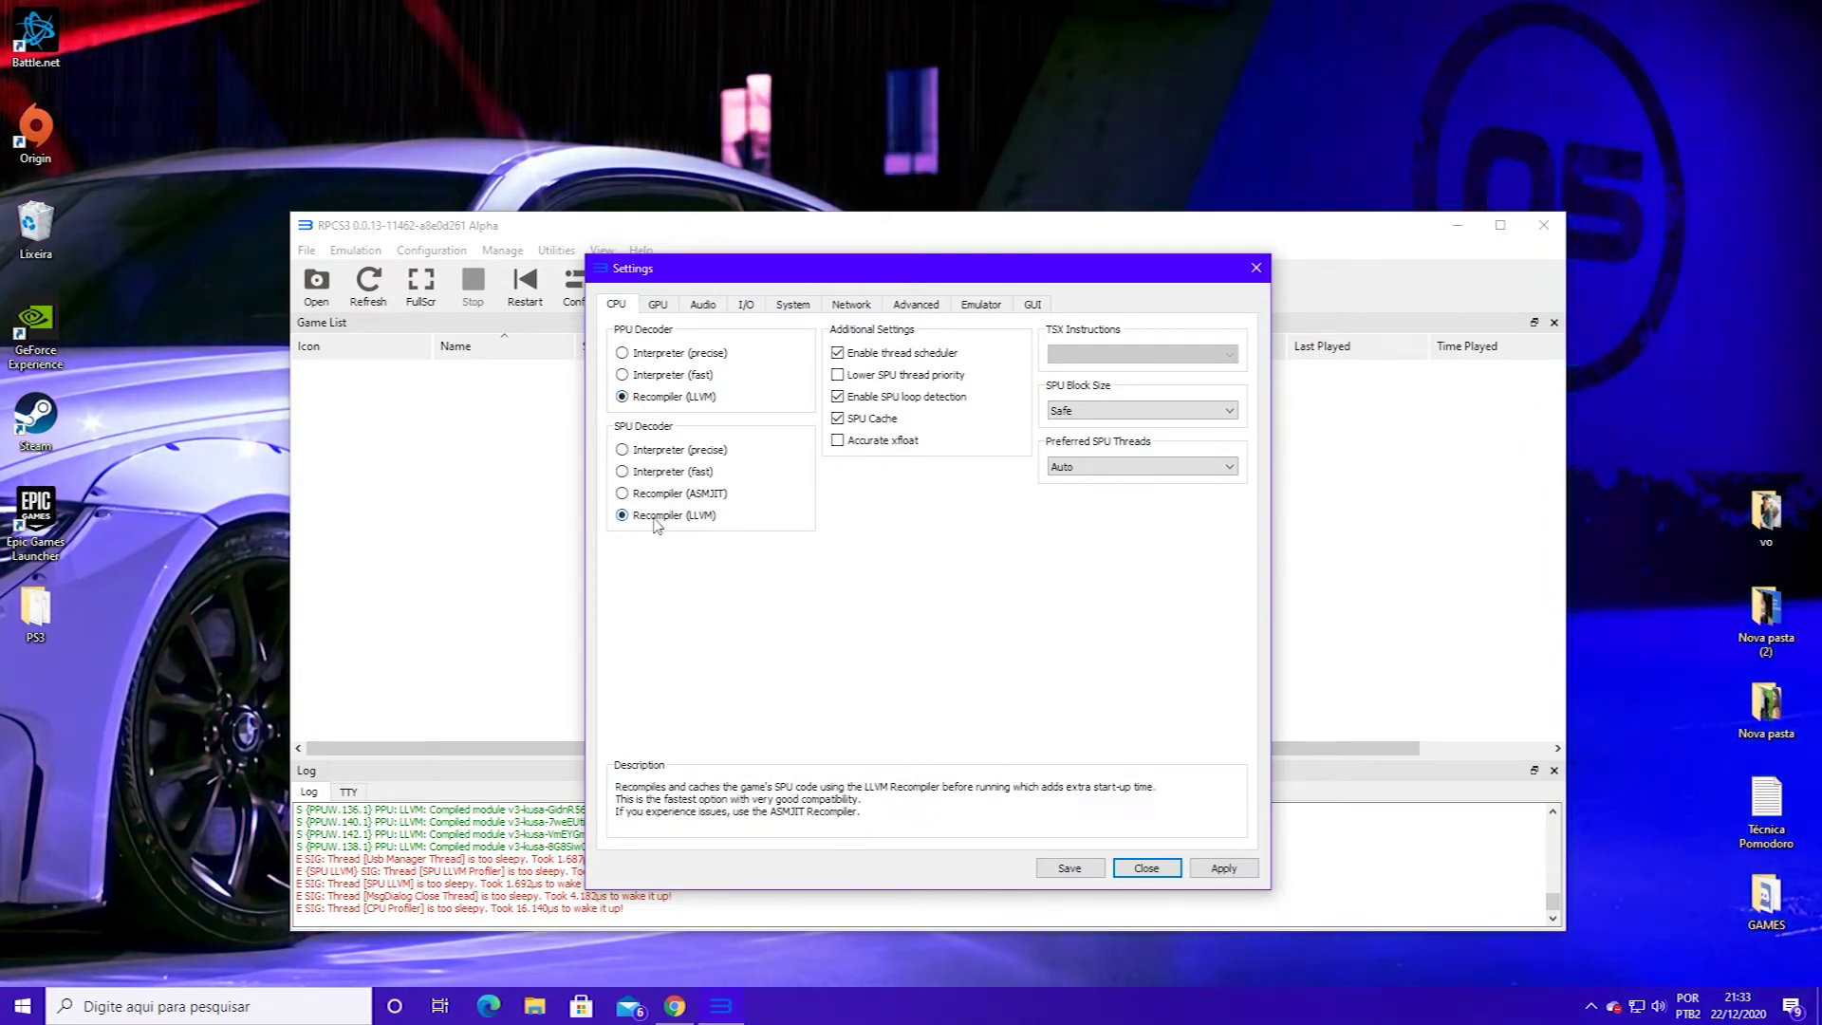
{"action": "left_click", "coordinate": [1089, 420]}
{"action": "left_click", "coordinate": [1063, 426]}
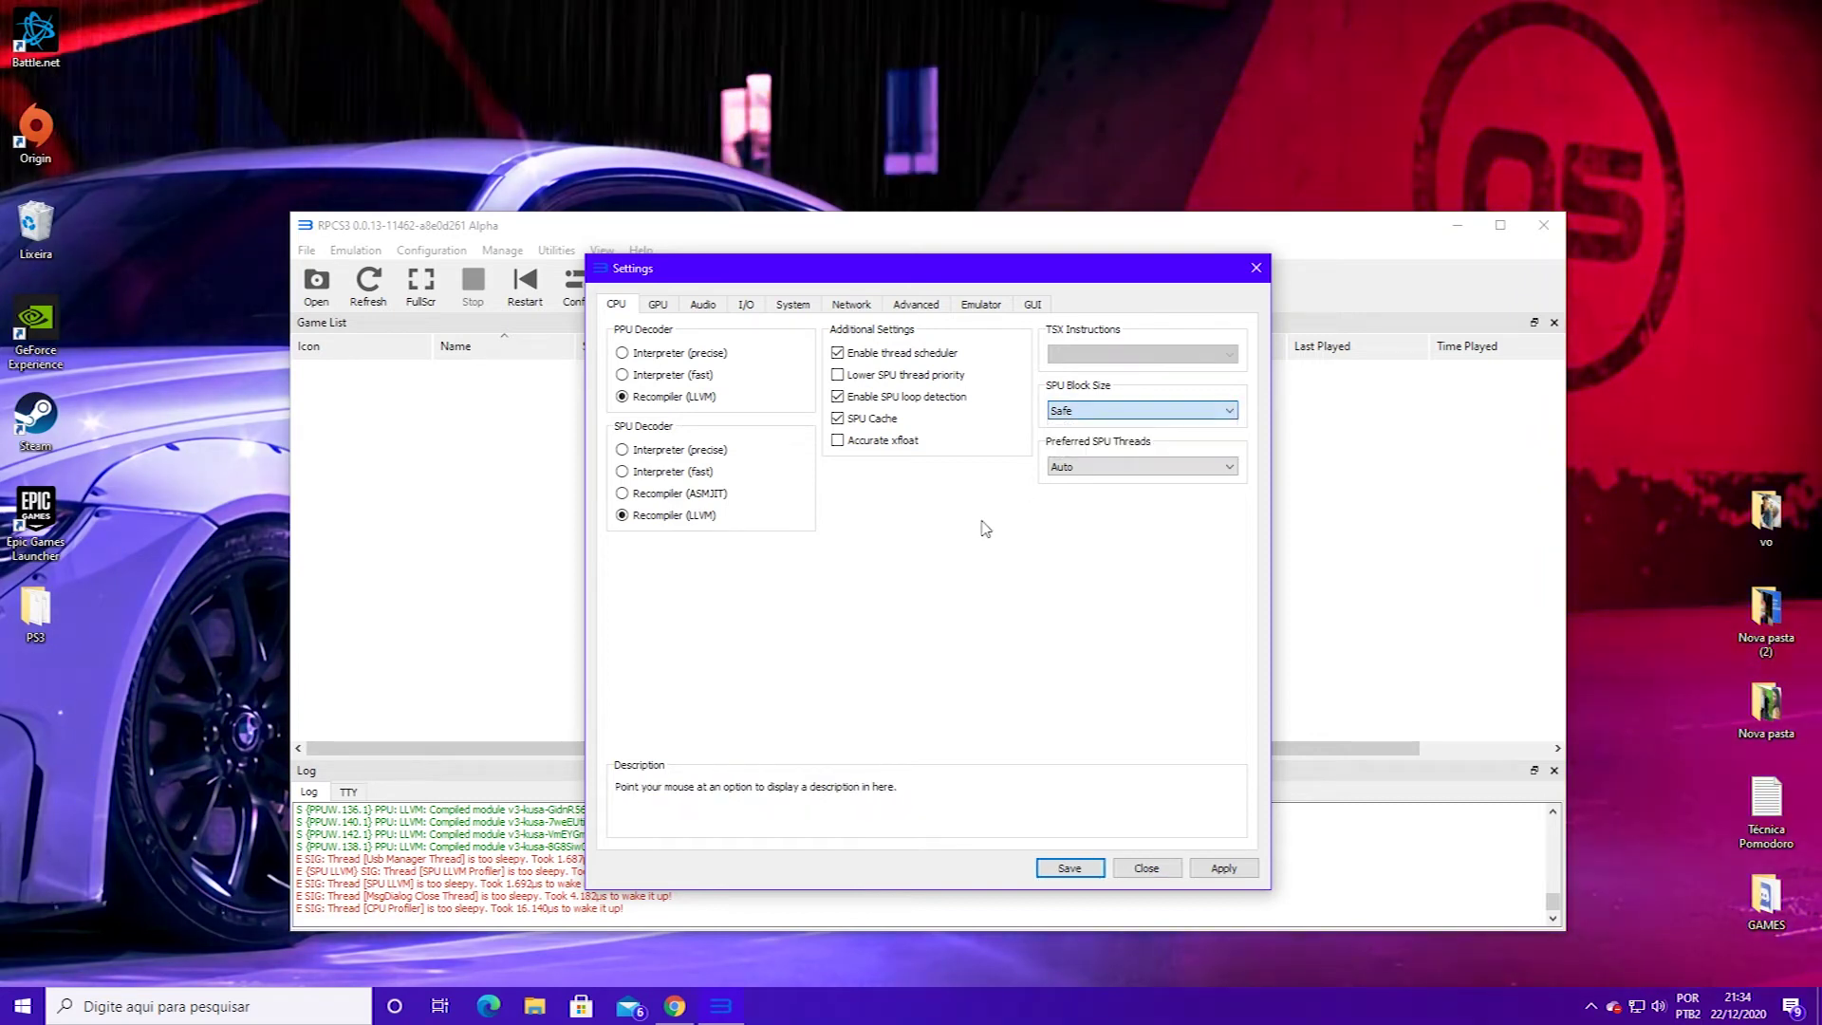
{"action": "left_click", "coordinate": [1063, 466]}
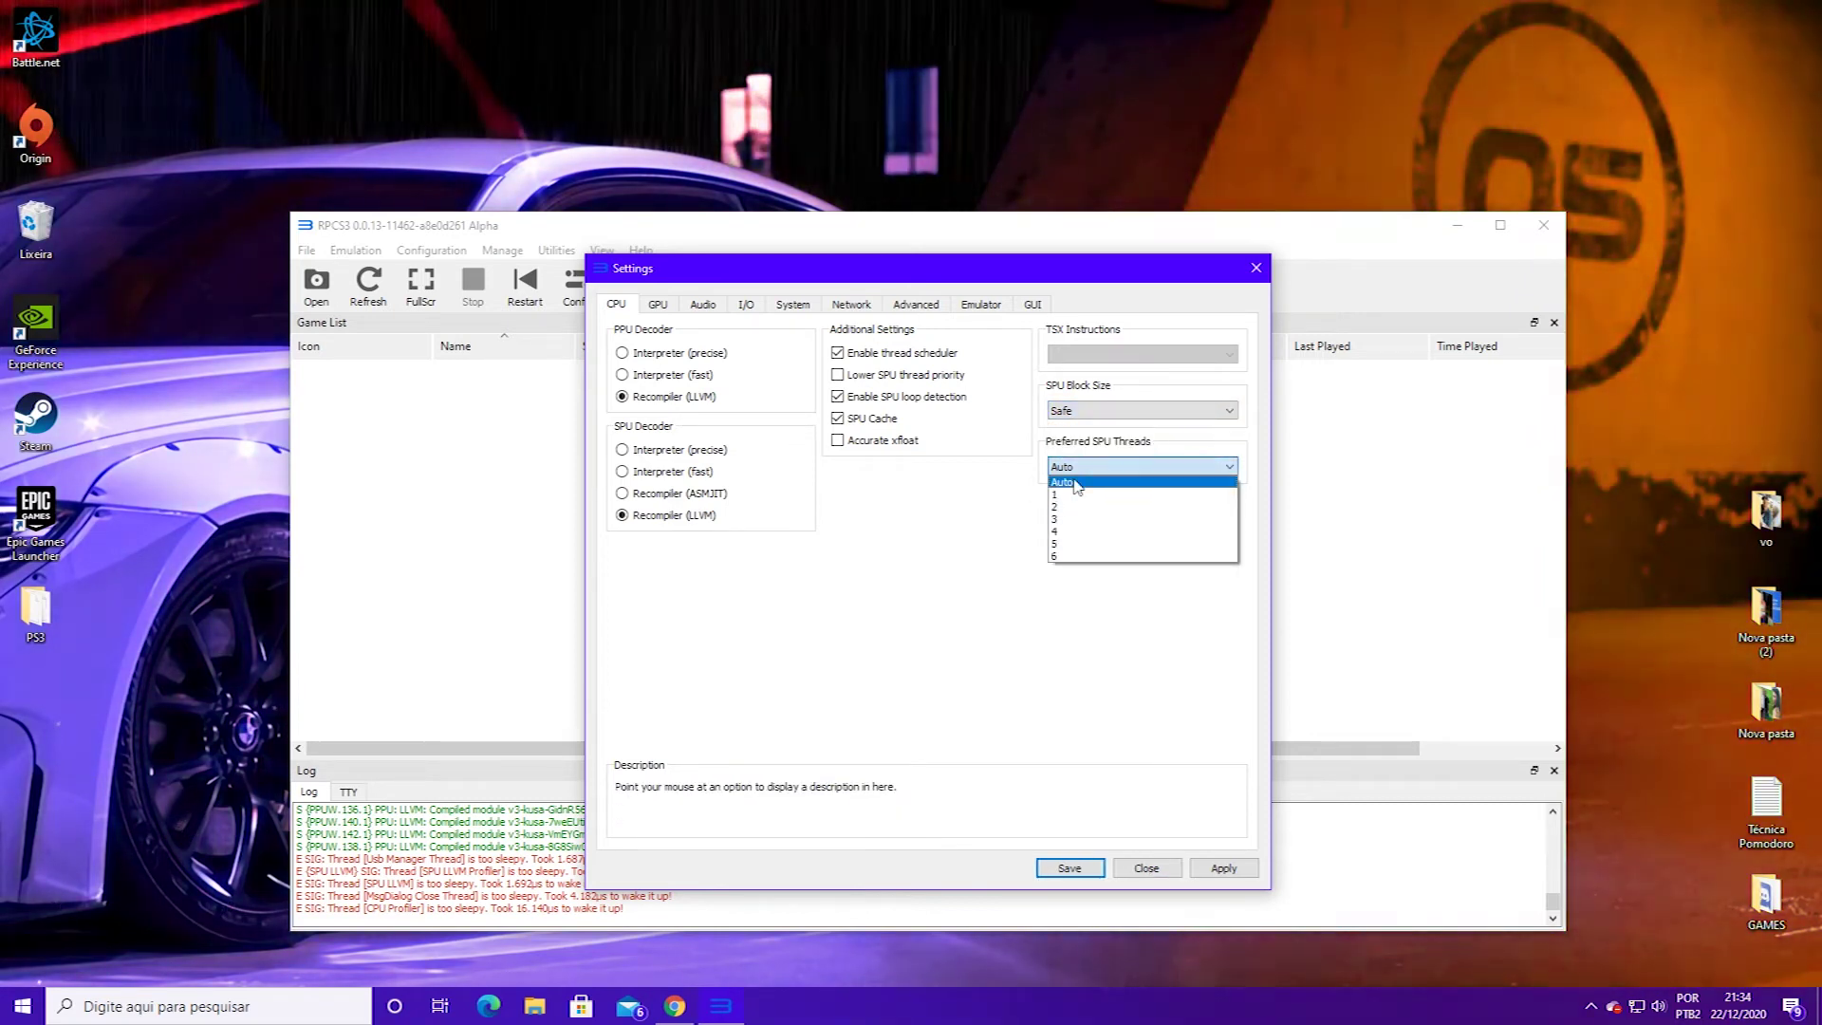
{"action": "left_click", "coordinate": [1063, 482]}
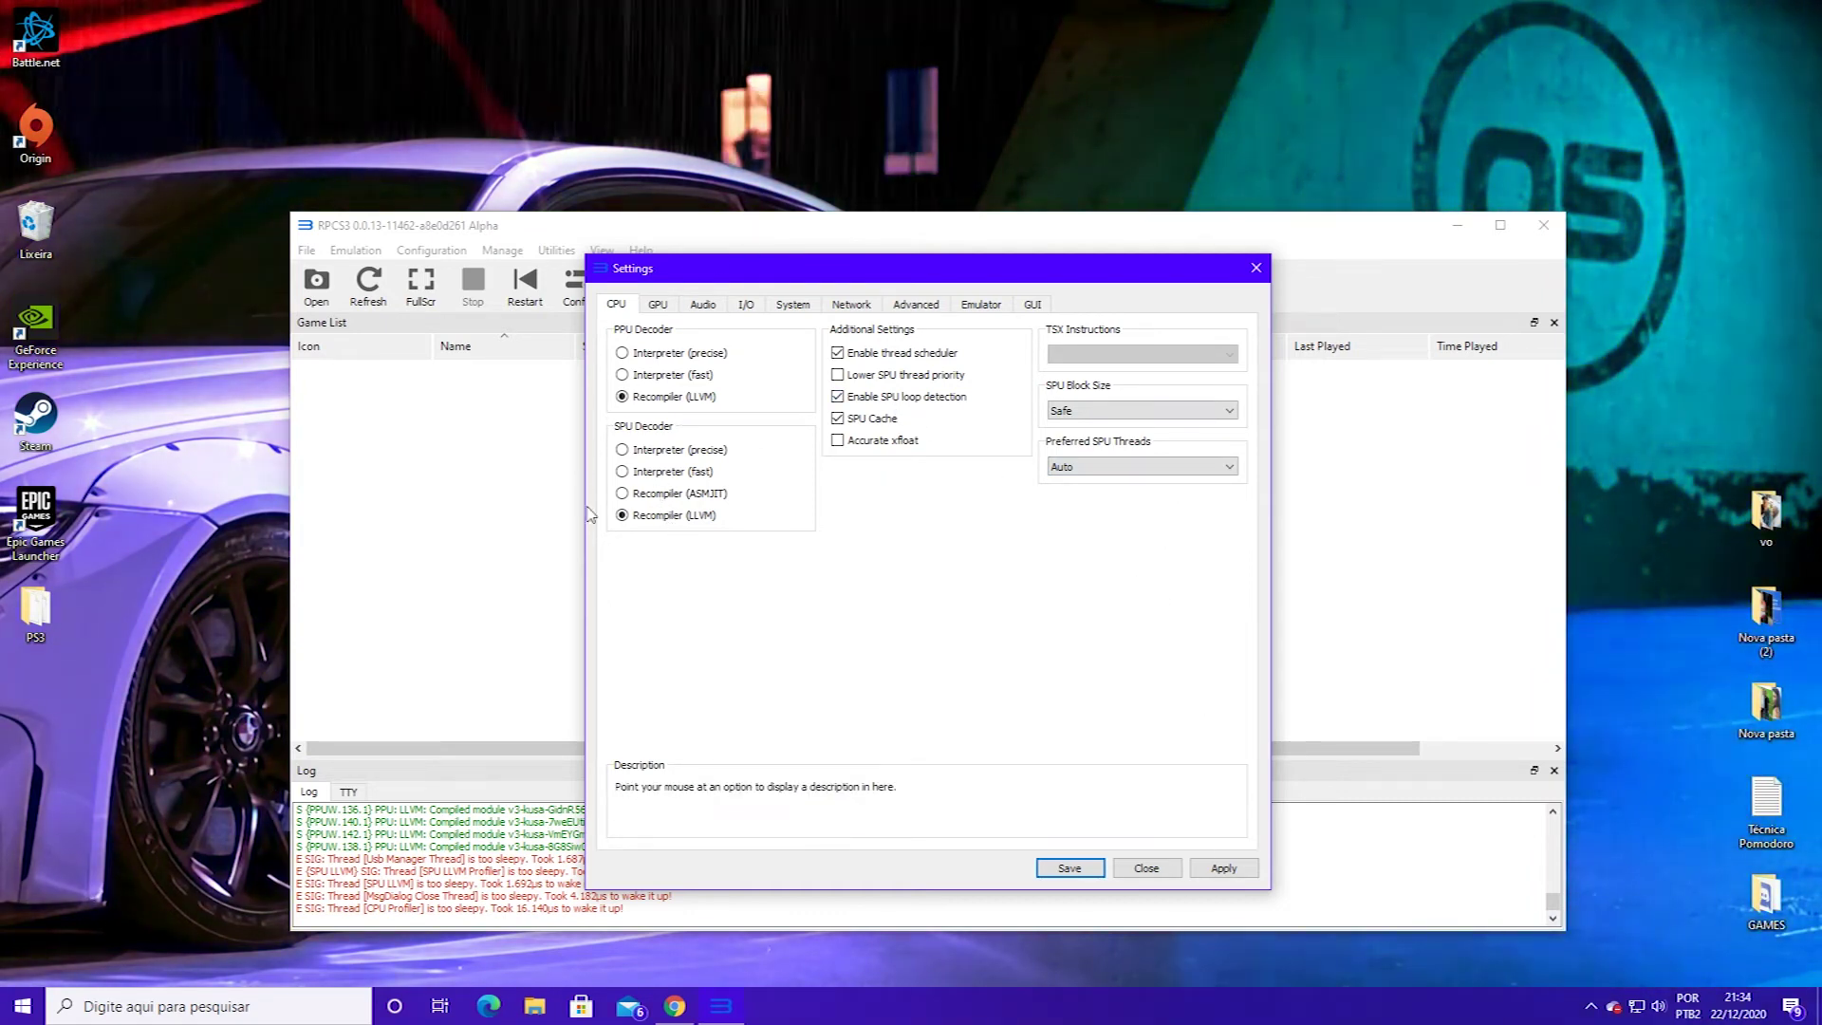
{"action": "mouse_move", "coordinate": [1208, 447]}
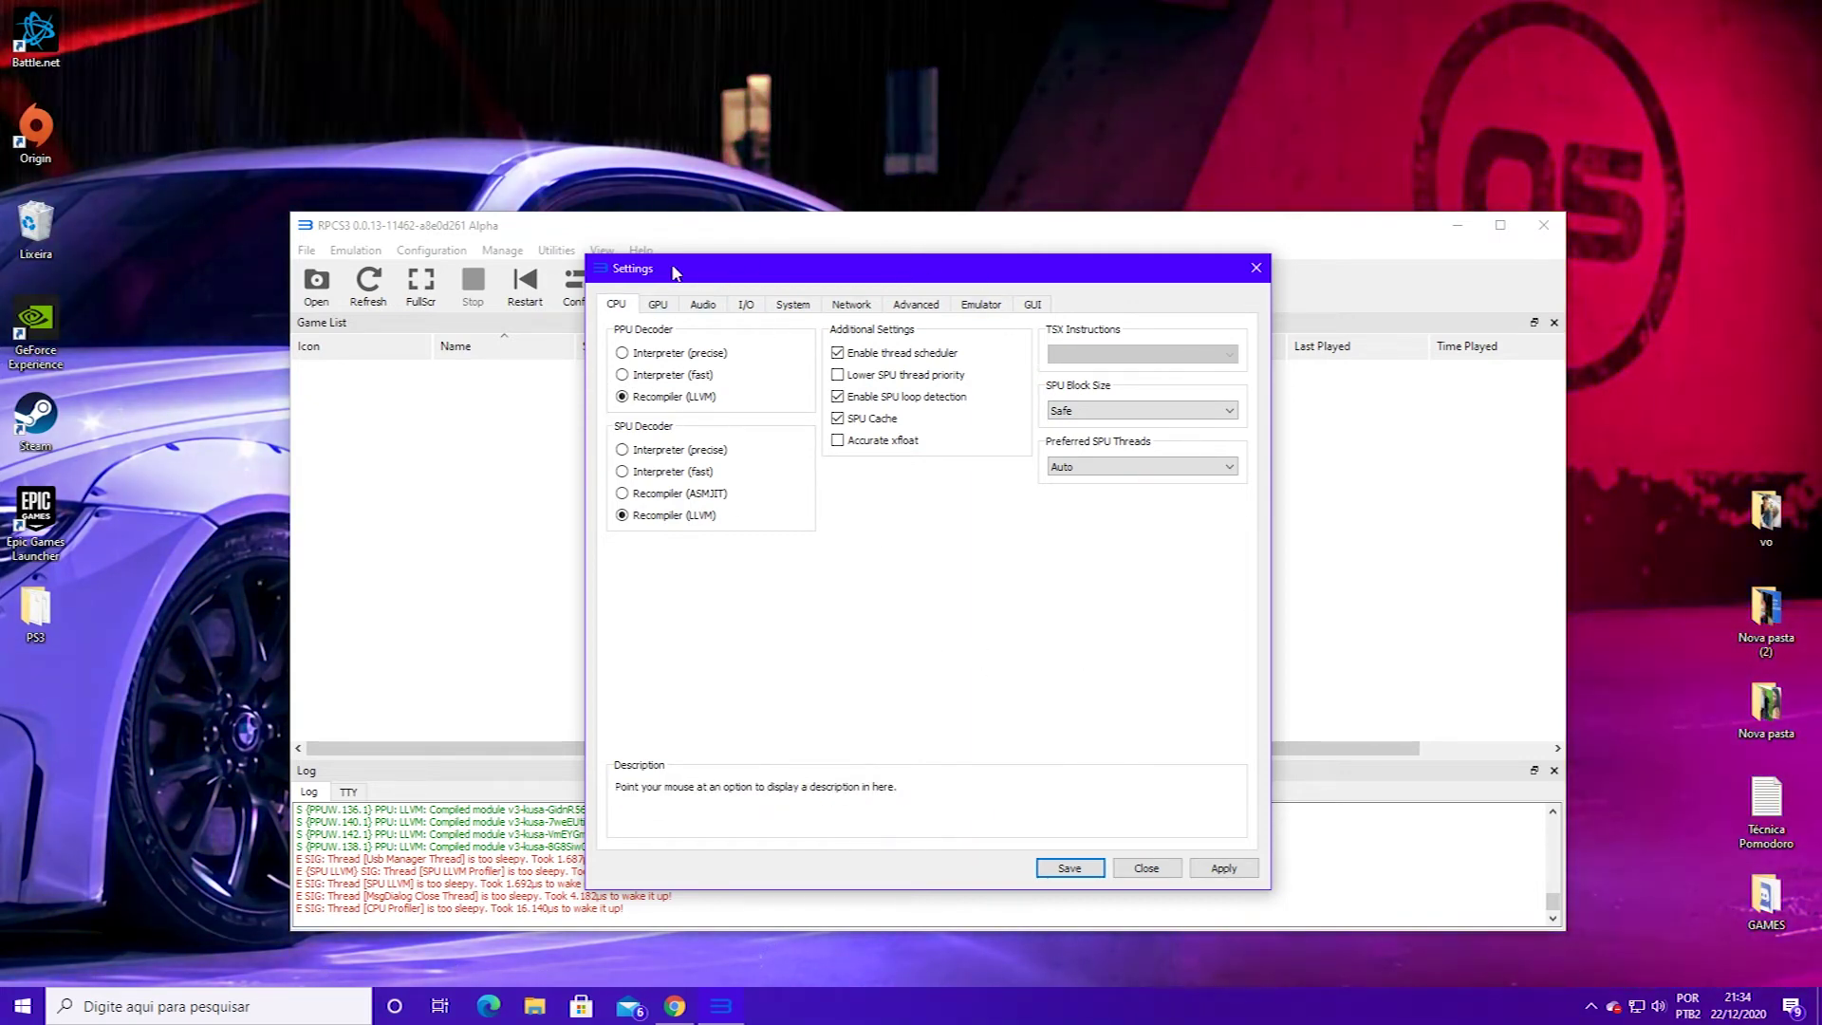
- In the GPU settings, select the Vulkan renderer and a default resolution of 1280x720 (Recommended)
{"action": "left_click", "coordinate": [659, 305]}
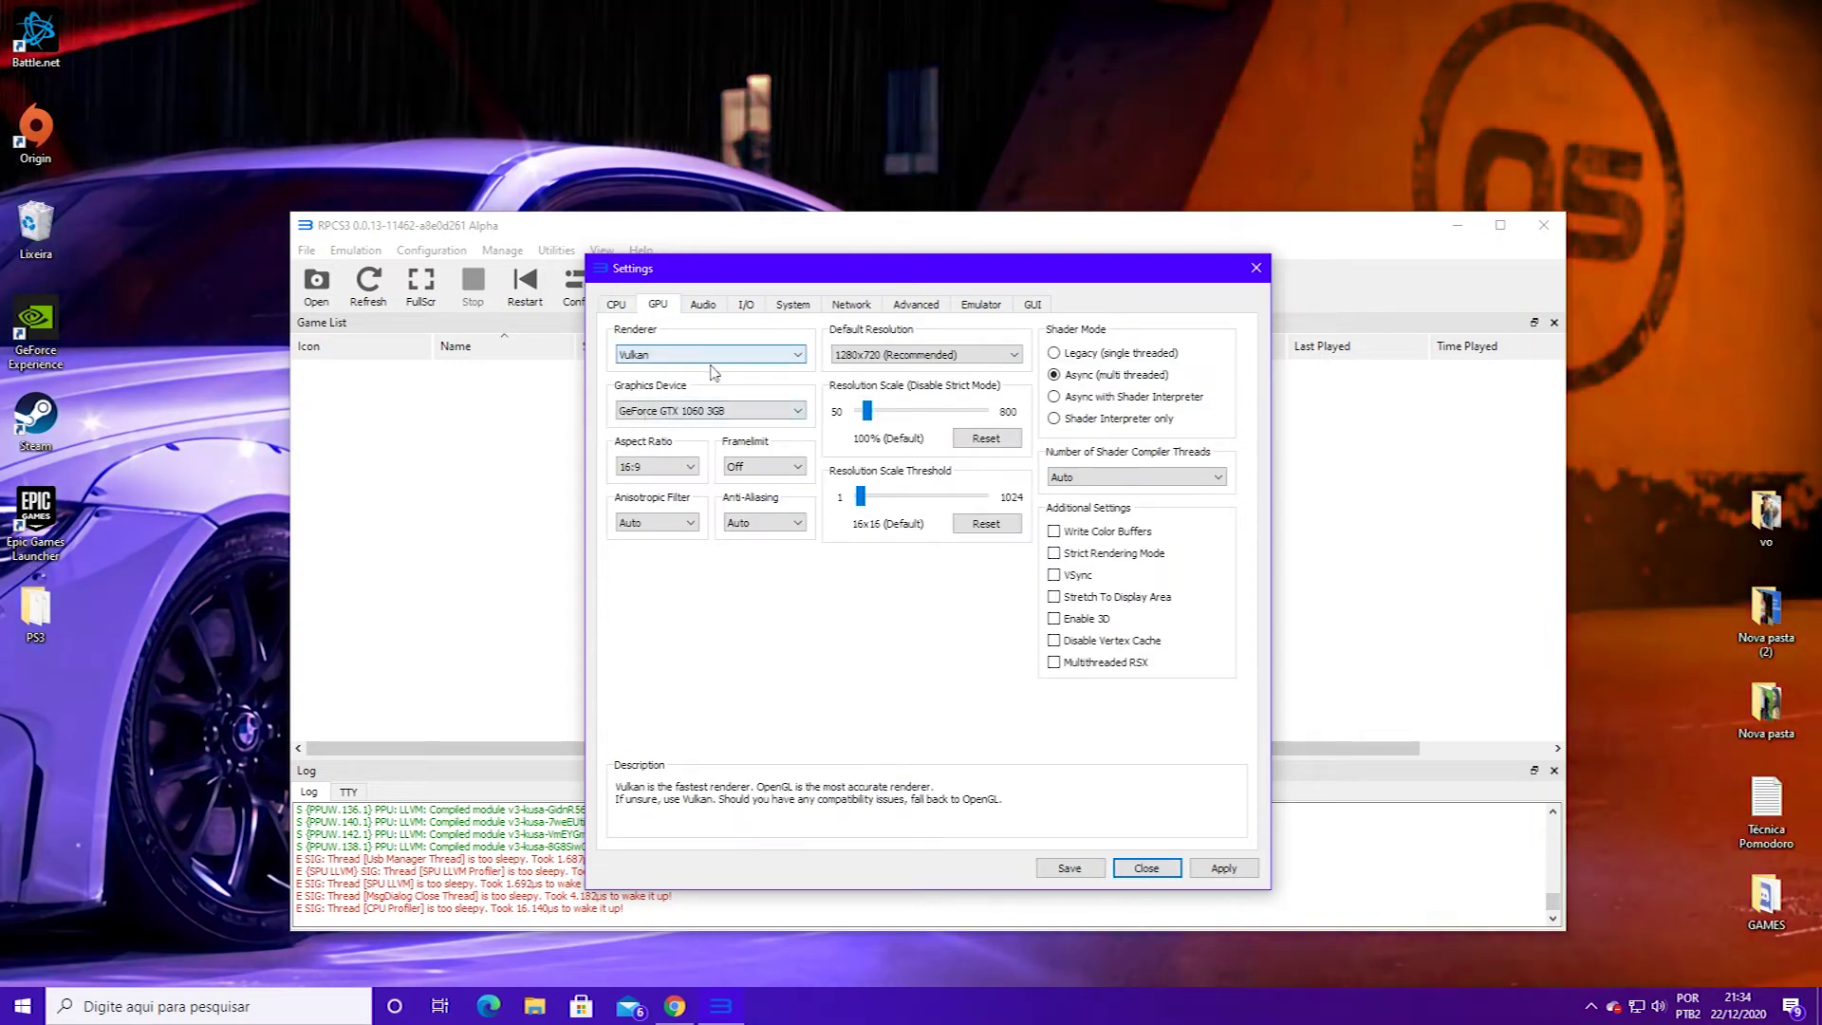
{"action": "left_click", "coordinate": [637, 355]}
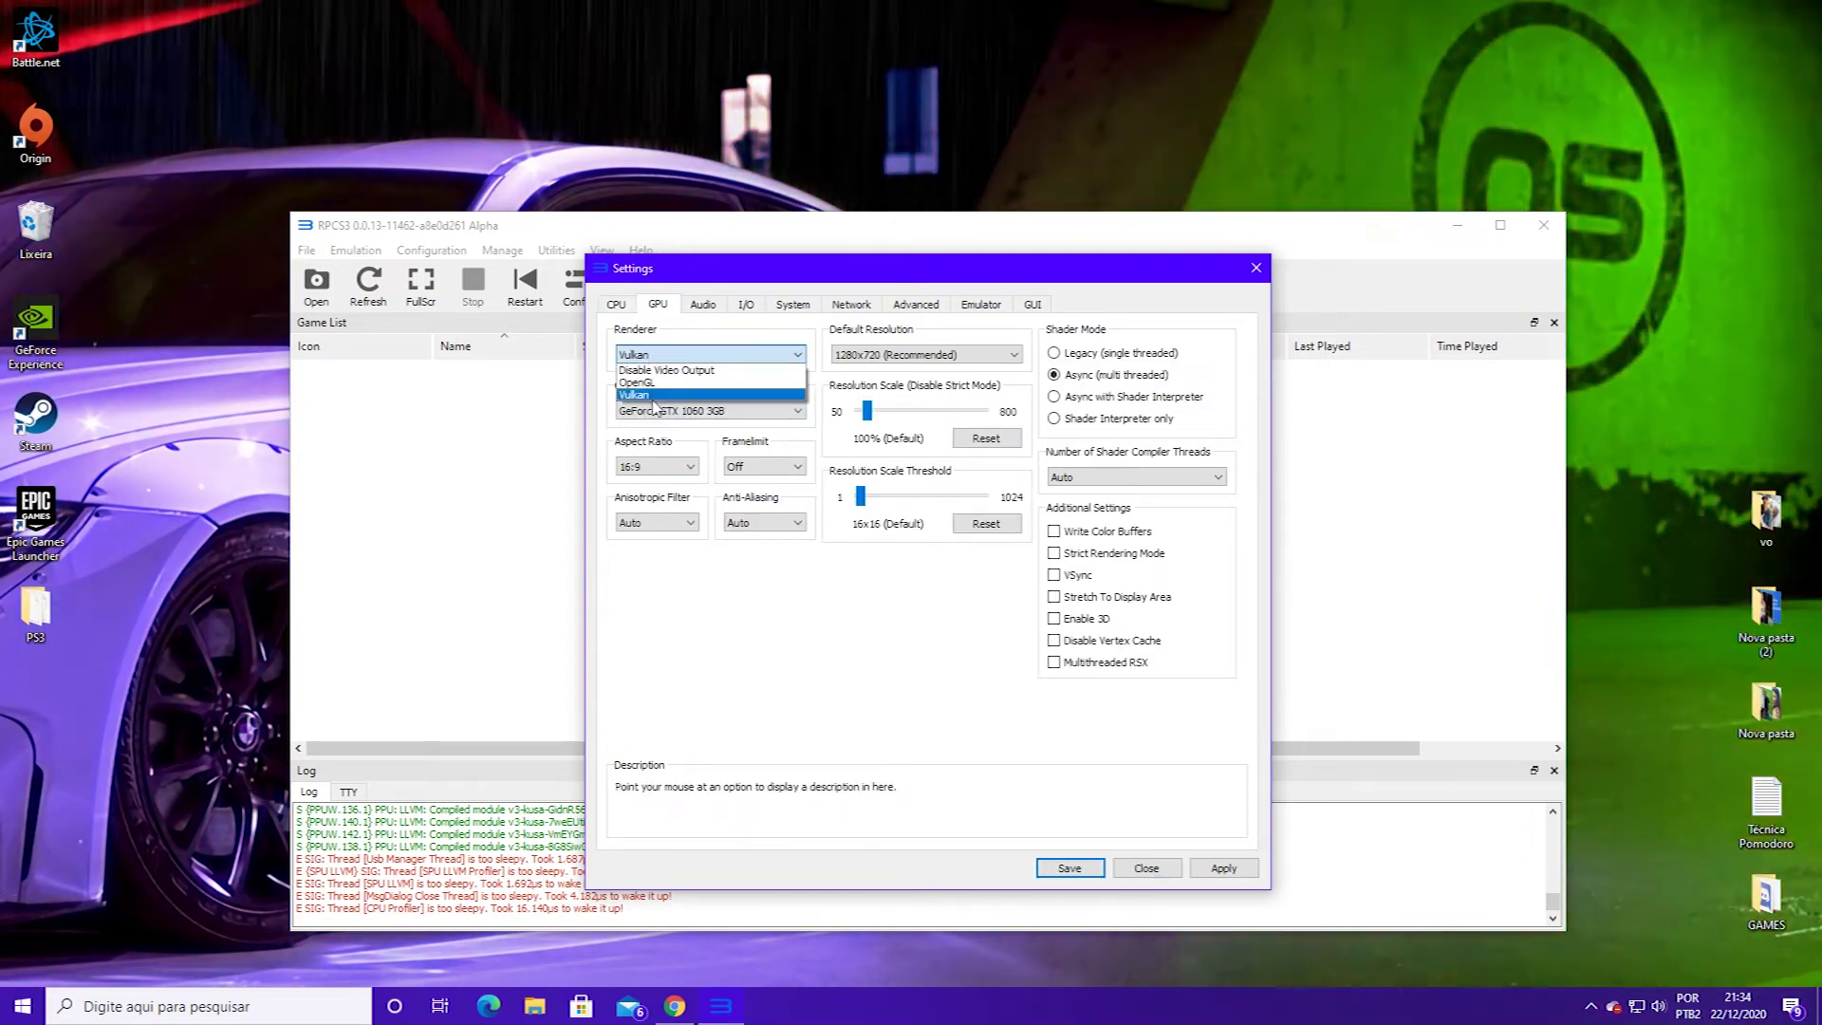
{"action": "left_click", "coordinate": [651, 395]}
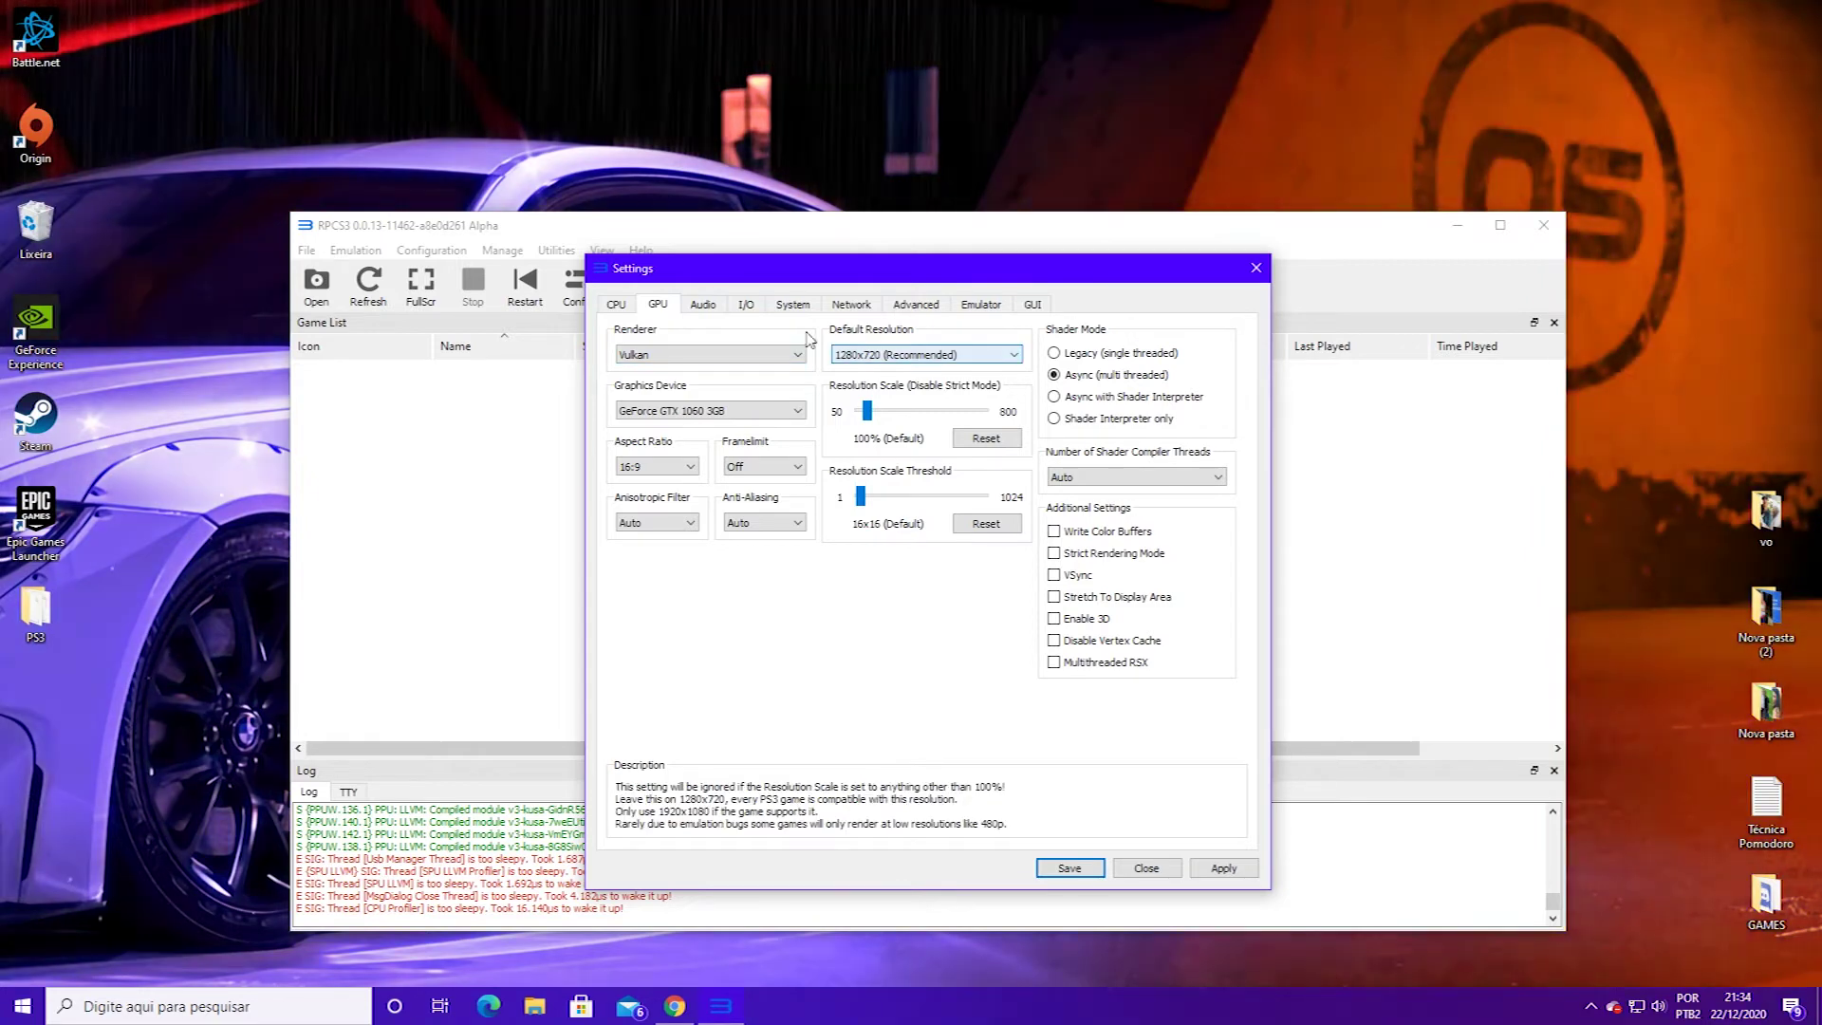
{"action": "left_click", "coordinate": [878, 355]}
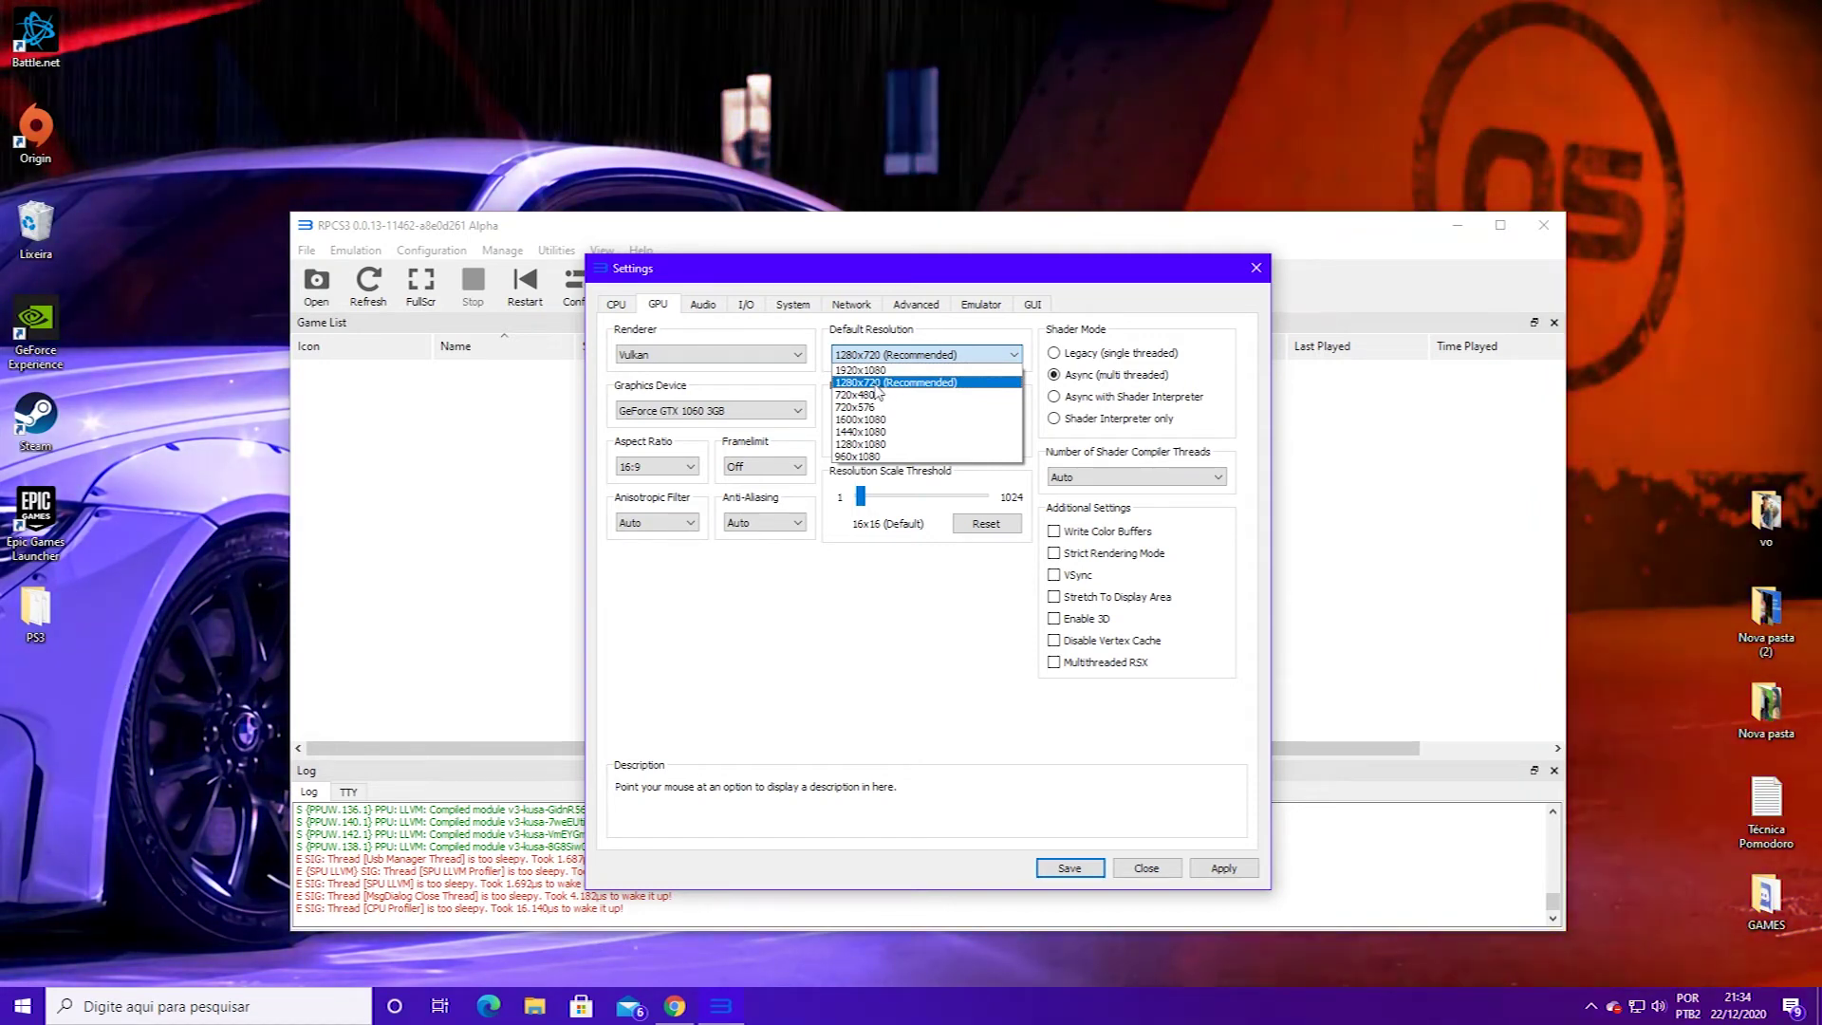
{"action": "left_click", "coordinate": [877, 383]}
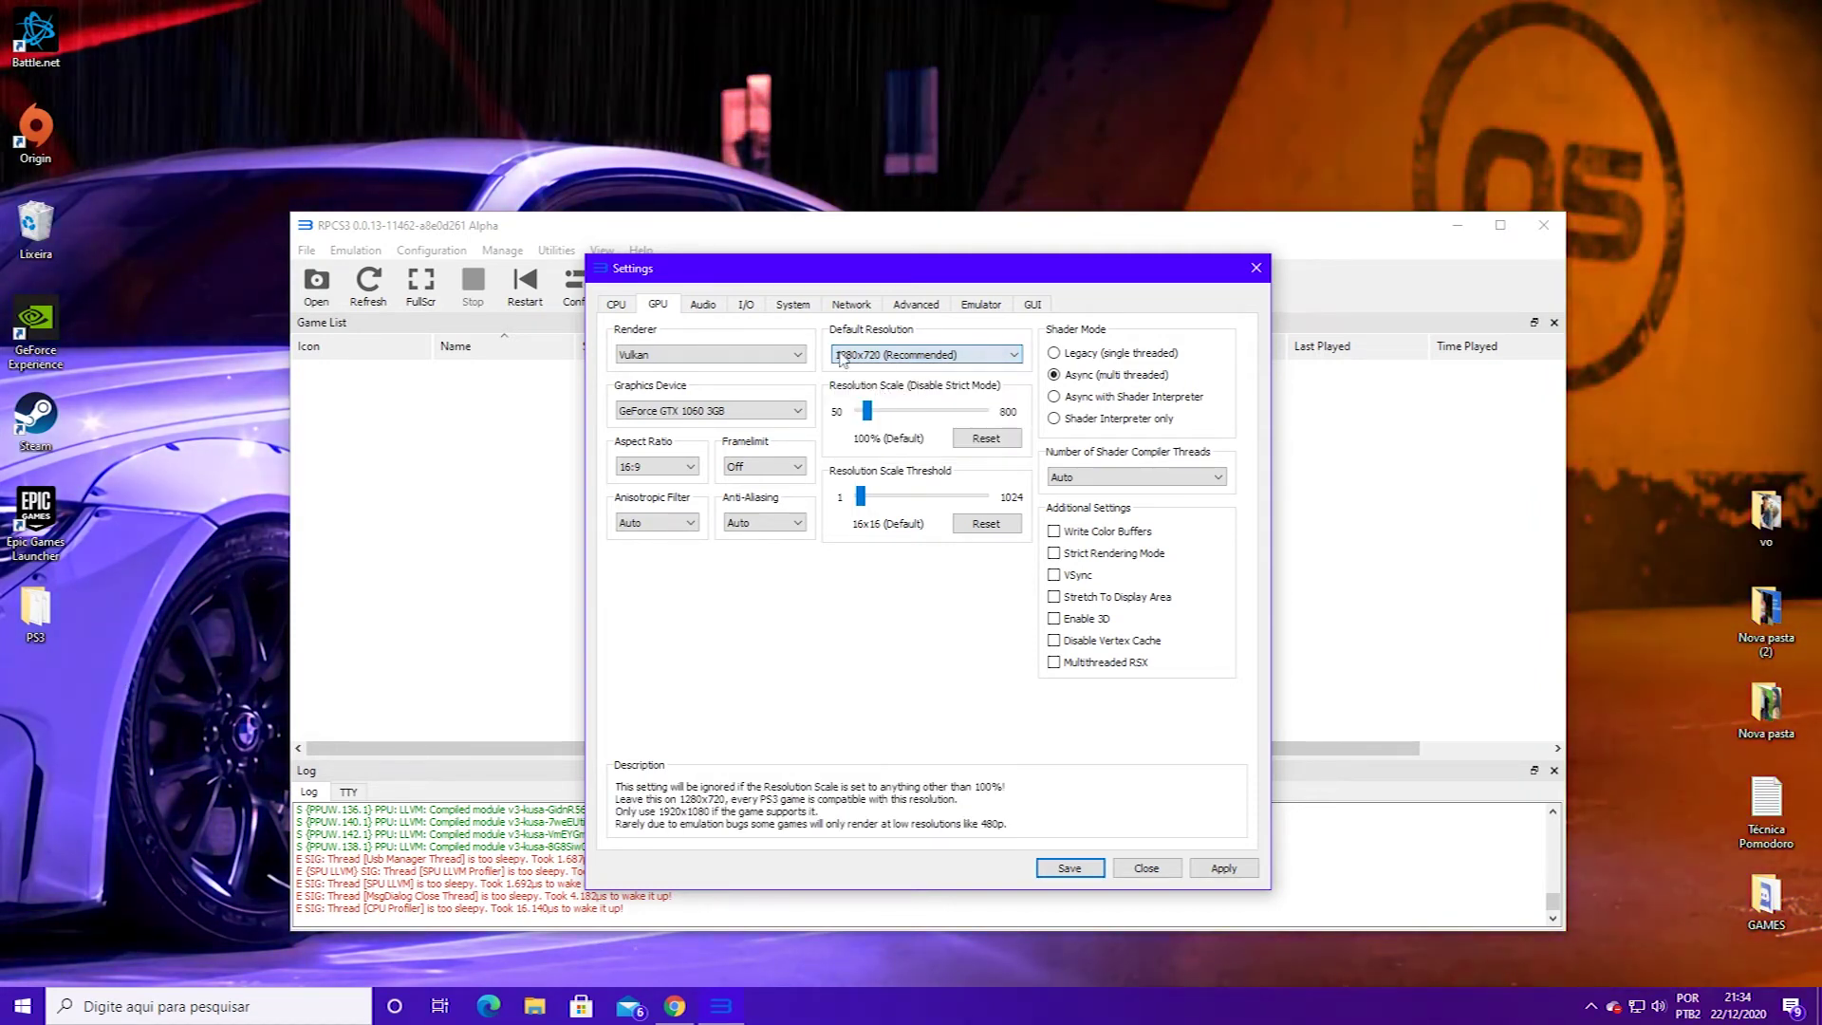
- Select GeForce GTX 1060 3GB as the graphics device and set the aspect ratio to 16:9
{"action": "left_click", "coordinate": [692, 412]}
{"action": "left_click", "coordinate": [685, 426]}
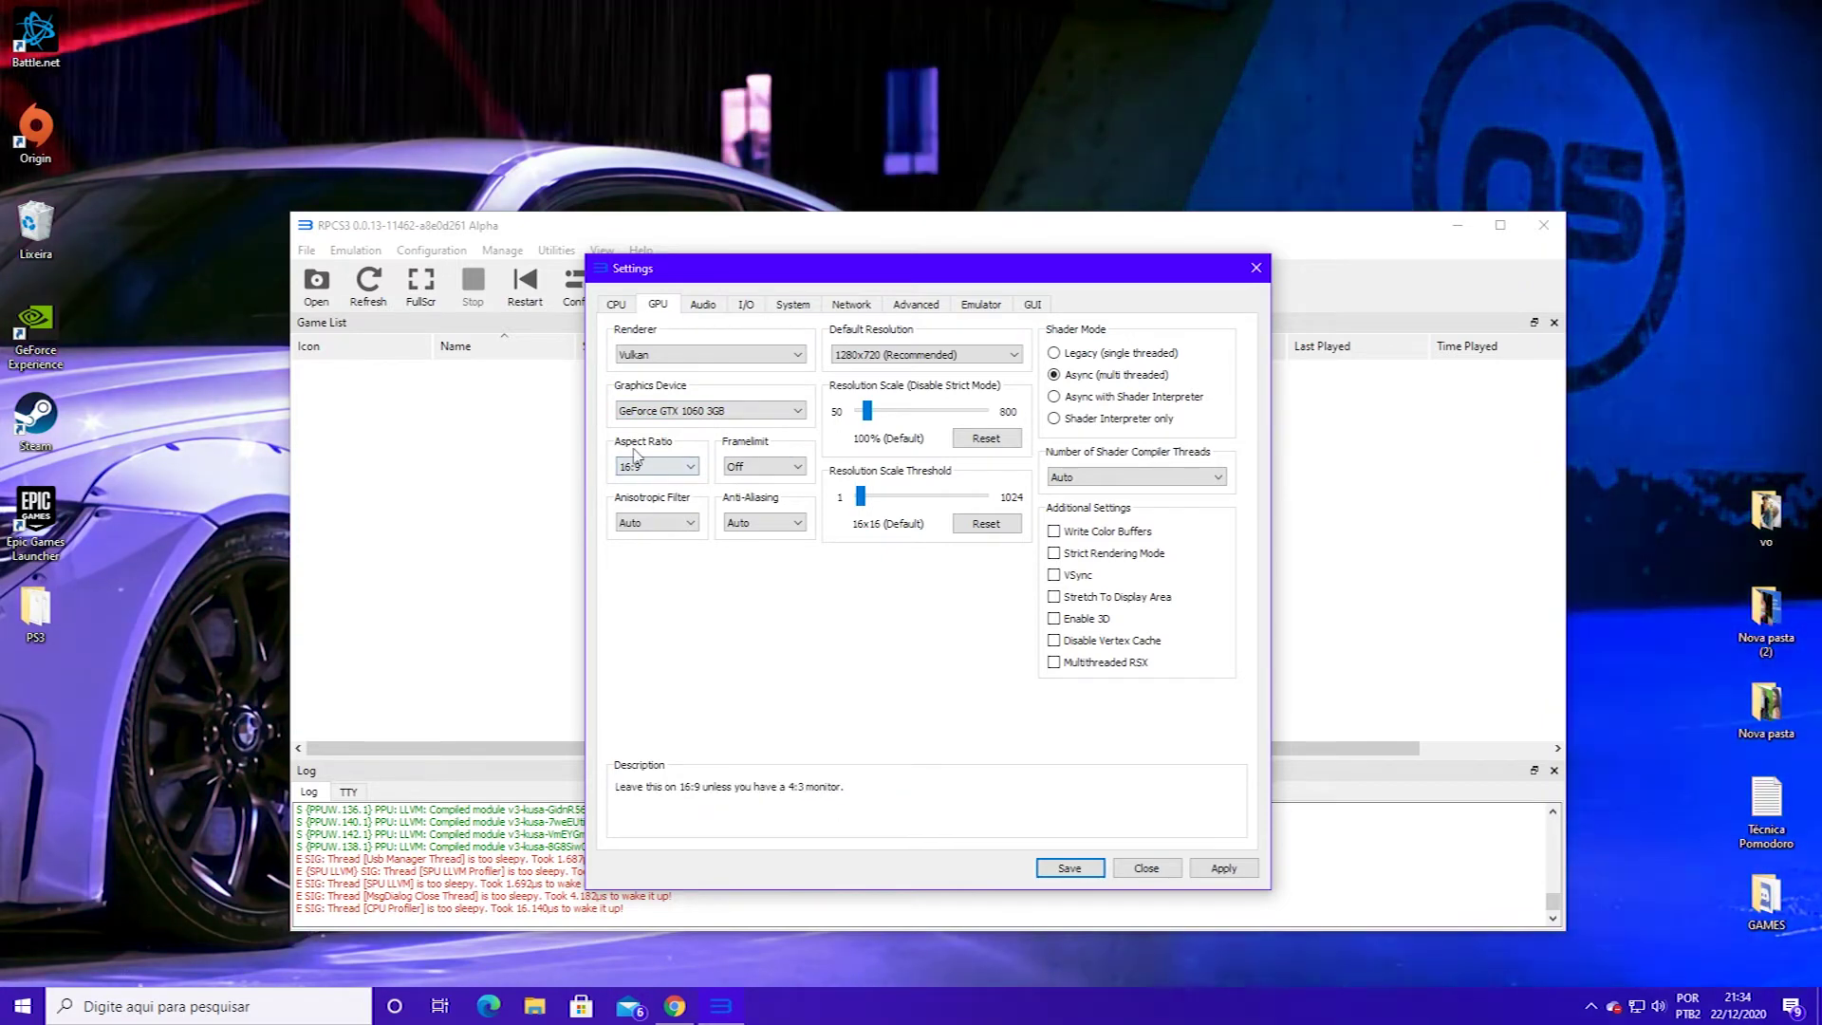
{"action": "left_click", "coordinate": [669, 472]}
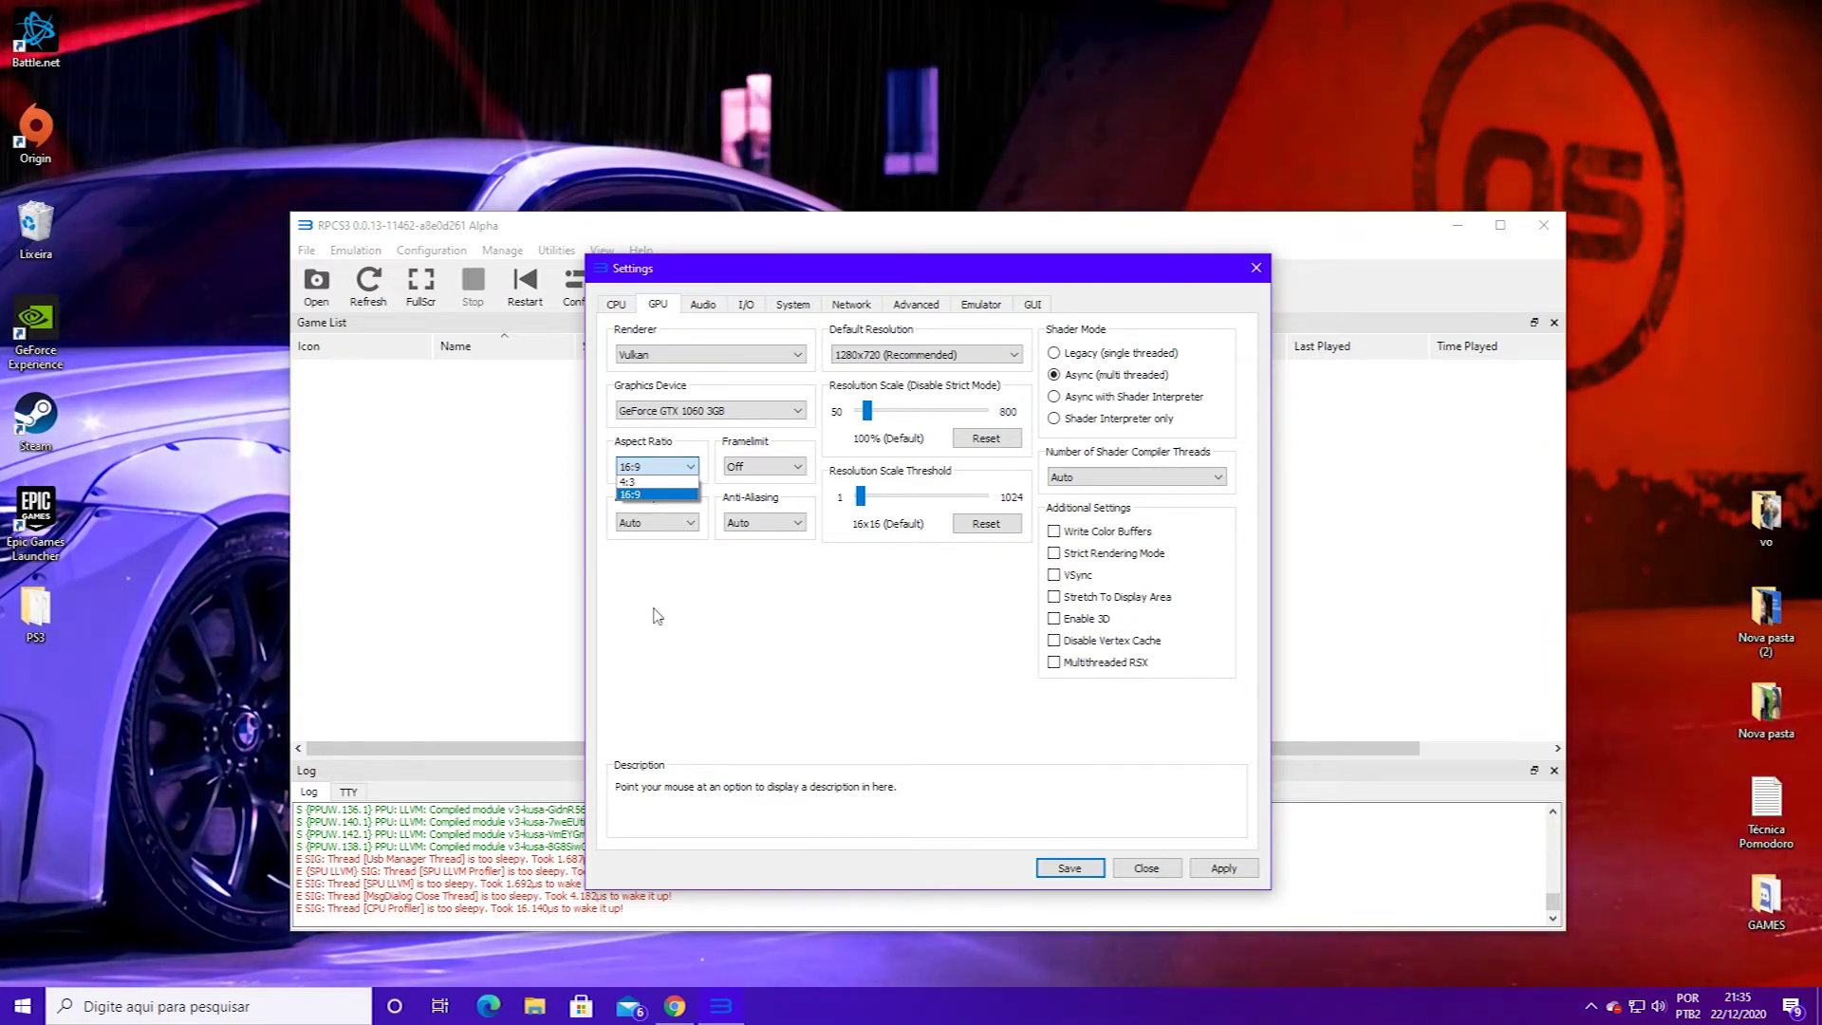
{"action": "left_click", "coordinate": [644, 495]}
- Check the Anisotropic Filter and Anti-Aliasing options in the GPU settings, leaving both on Auto
{"action": "left_click", "coordinate": [658, 523]}
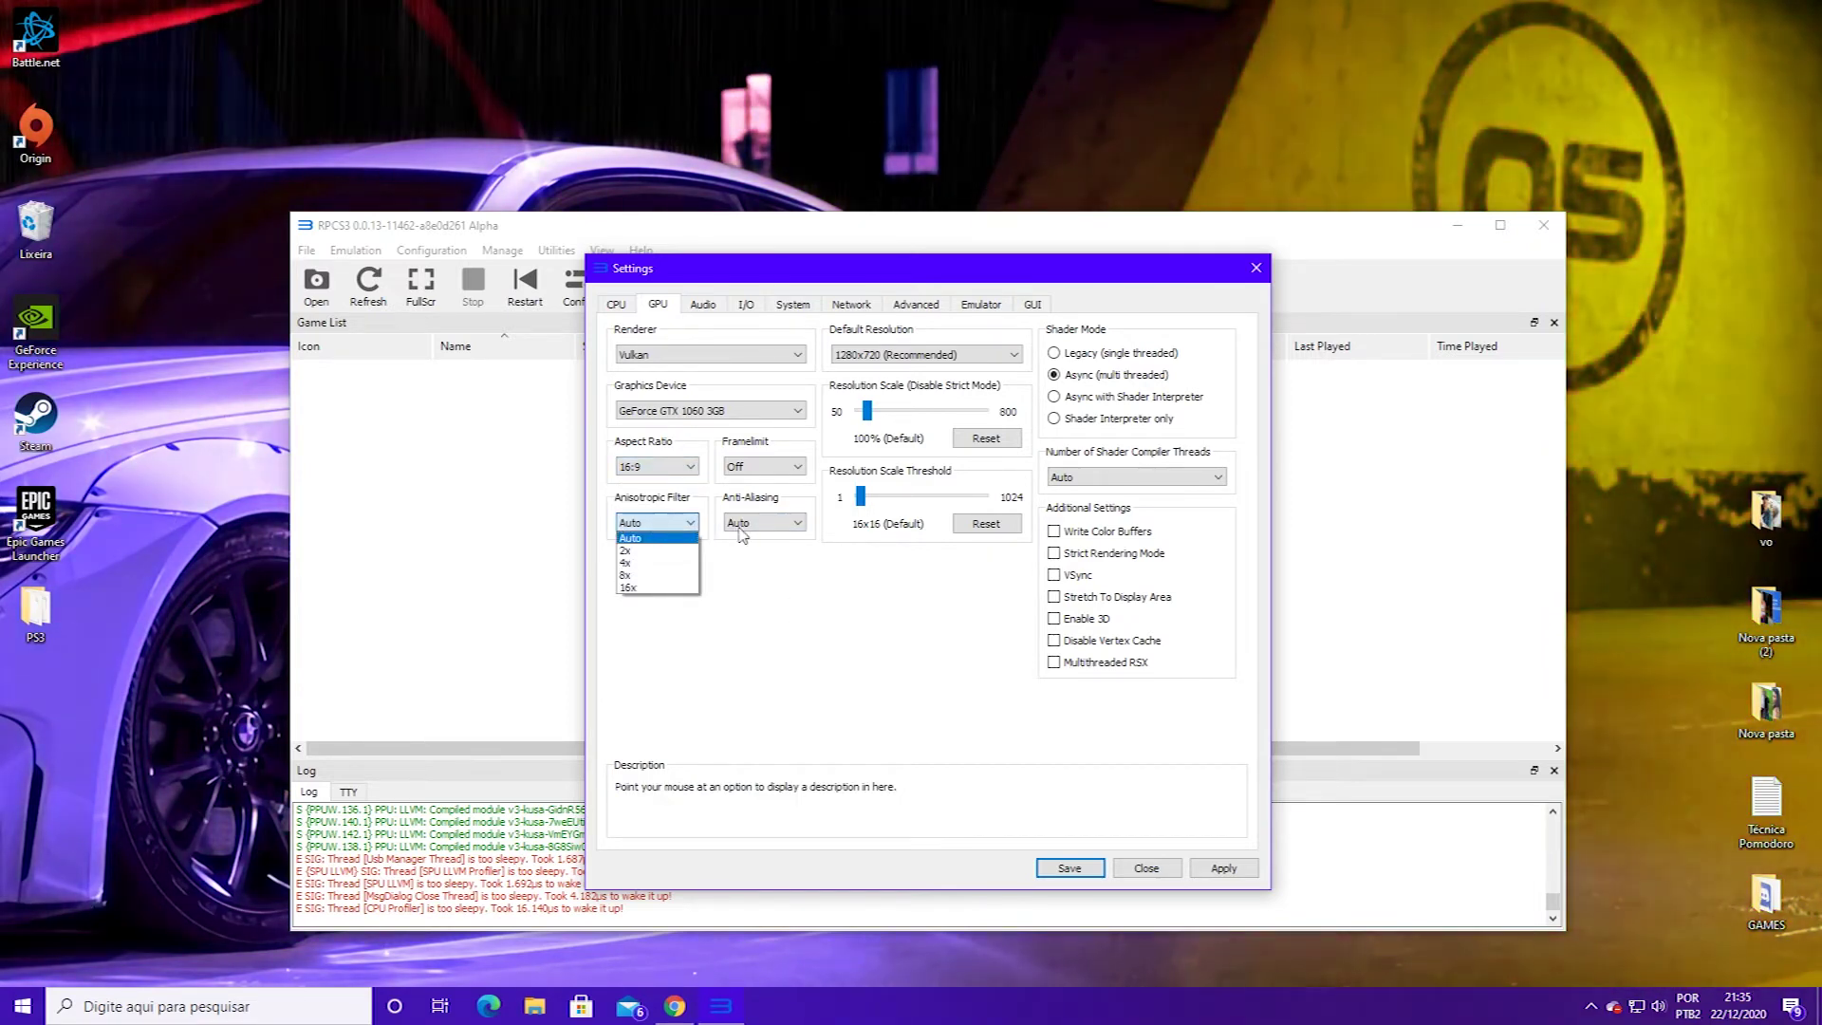
{"action": "left_click", "coordinate": [659, 525]}
{"action": "left_click", "coordinate": [751, 522]}
{"action": "left_click", "coordinate": [746, 550]}
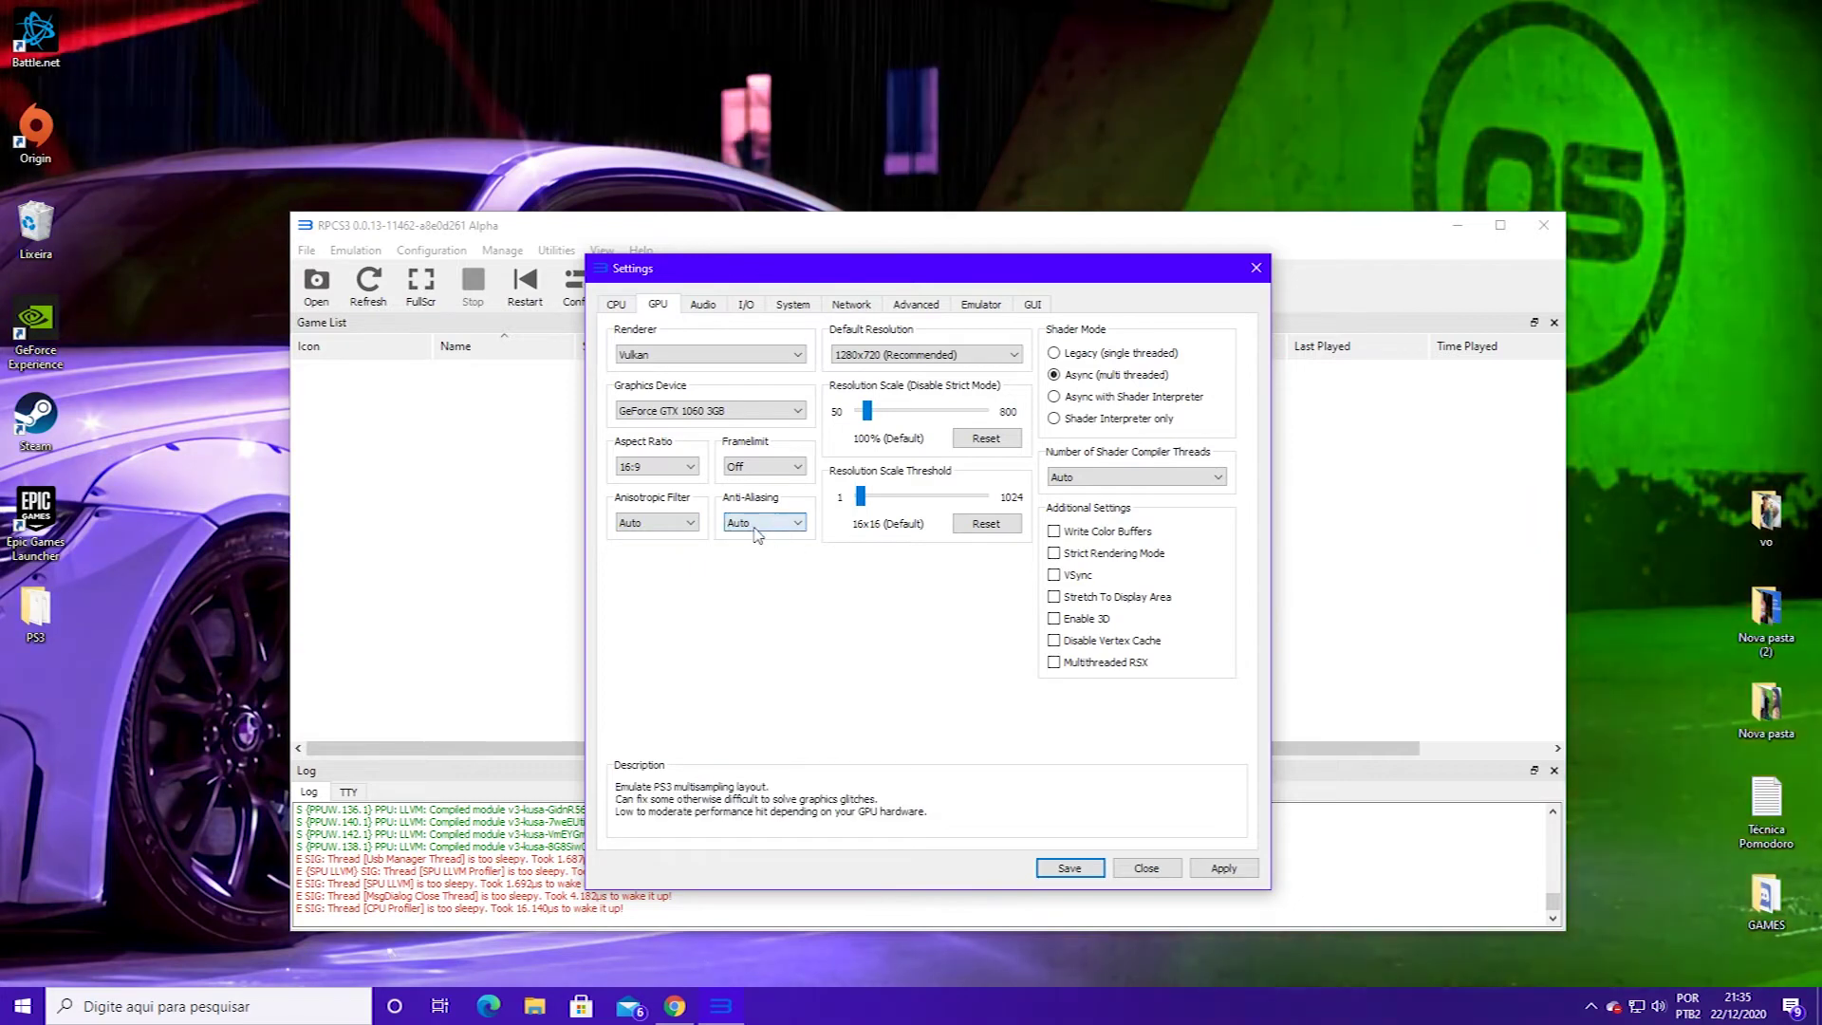
{"action": "left_click", "coordinate": [798, 523]}
{"action": "left_click", "coordinate": [746, 550]}
{"action": "left_click", "coordinate": [659, 523]}
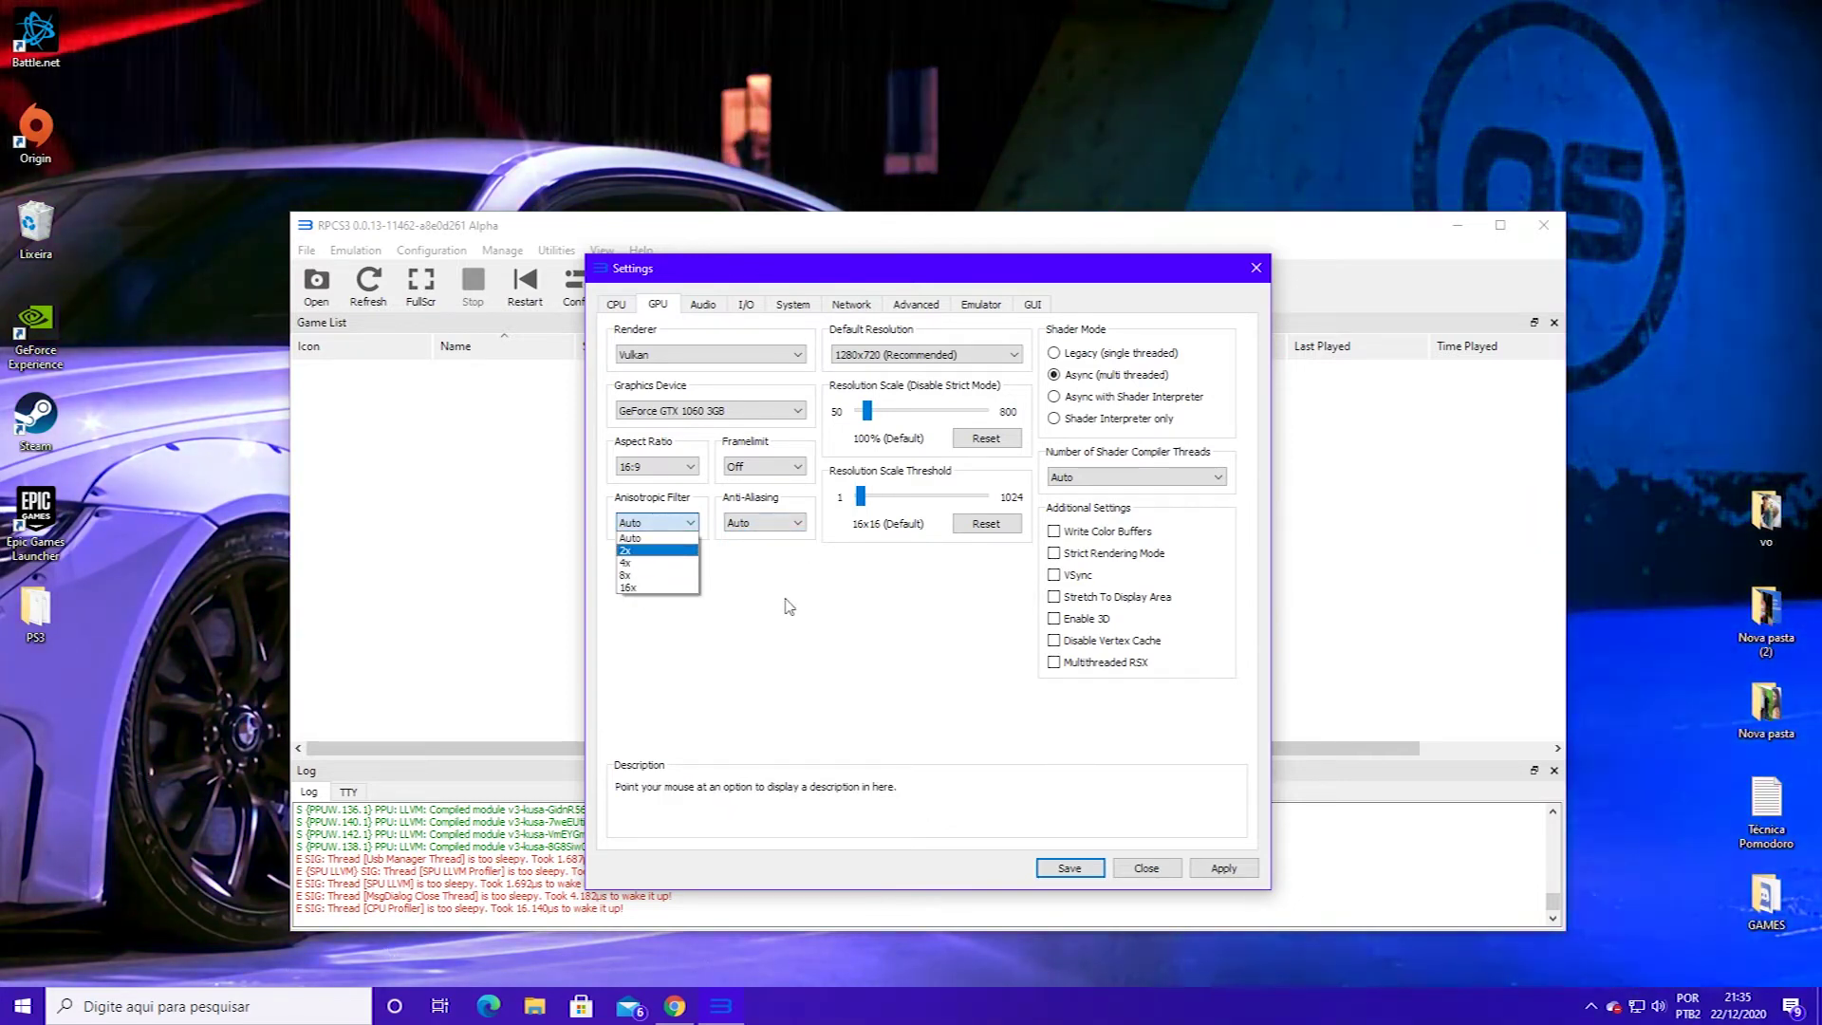
{"action": "left_click", "coordinate": [639, 528]}
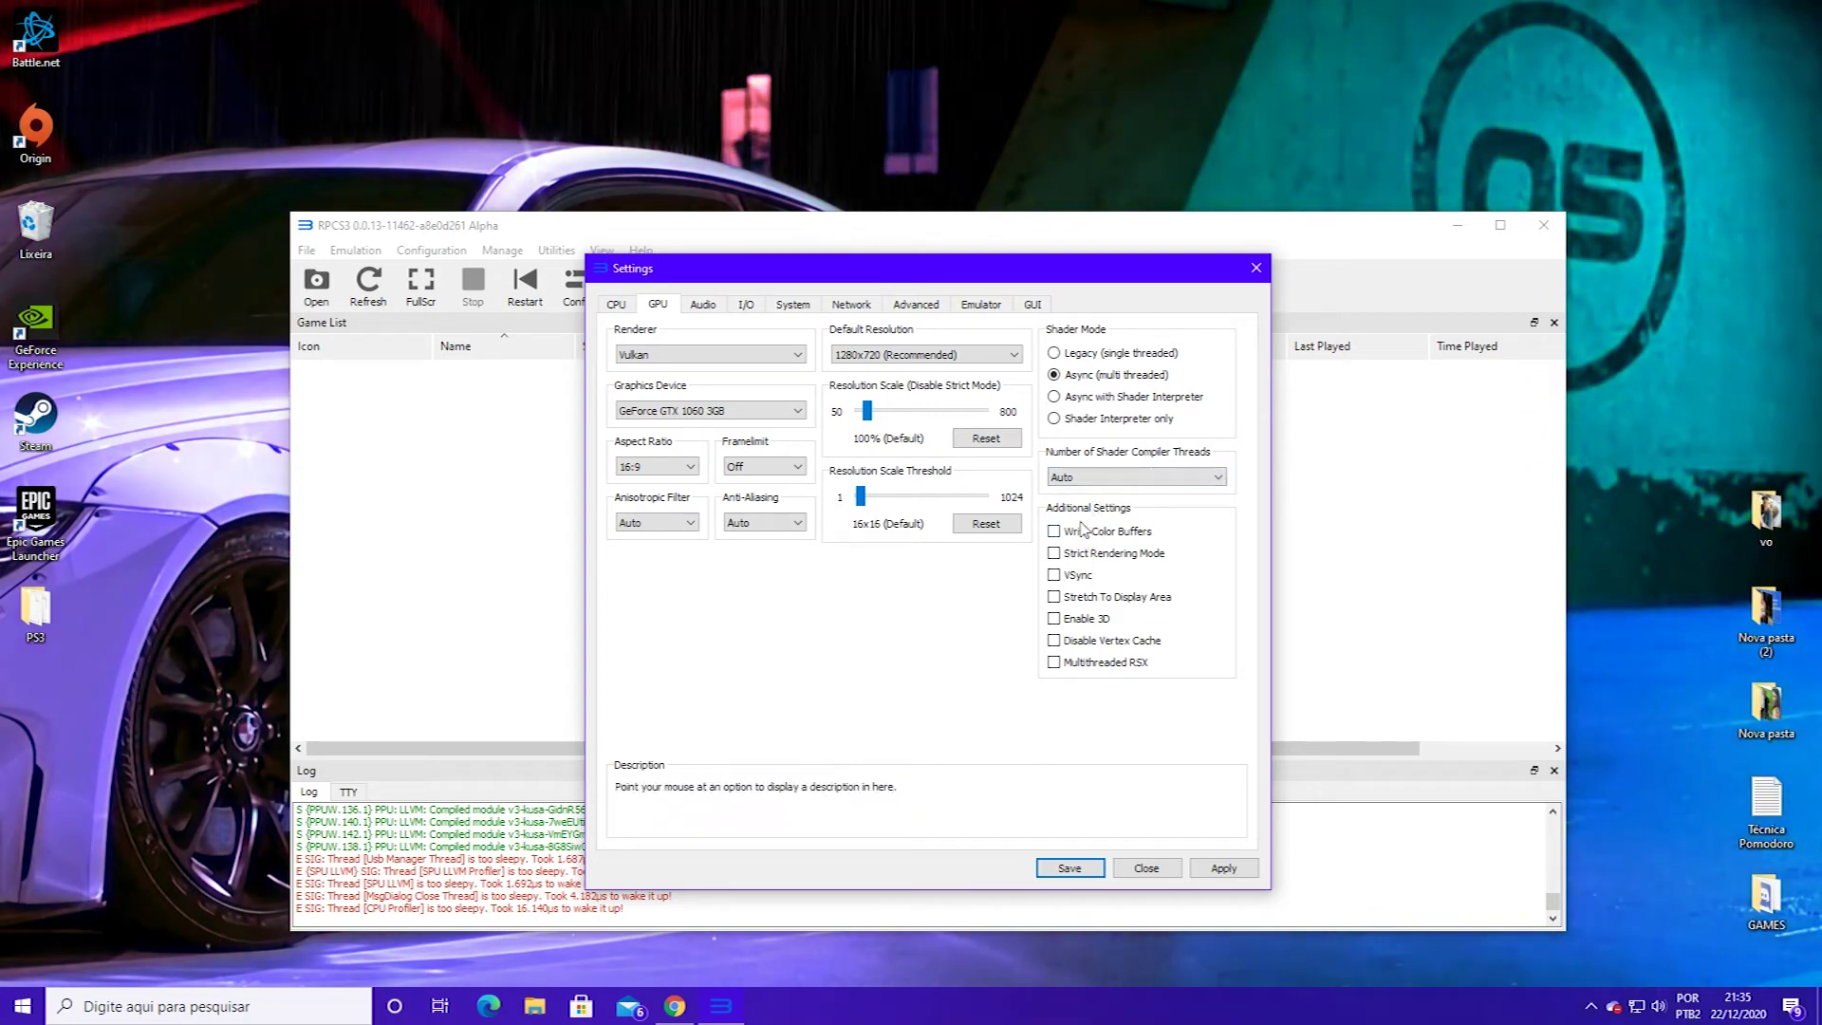
- Review the Audio, I/O, System, Network, Advanced, Emulator and GUI settings without changing them, and save the configuration
{"action": "left_click", "coordinate": [704, 303]}
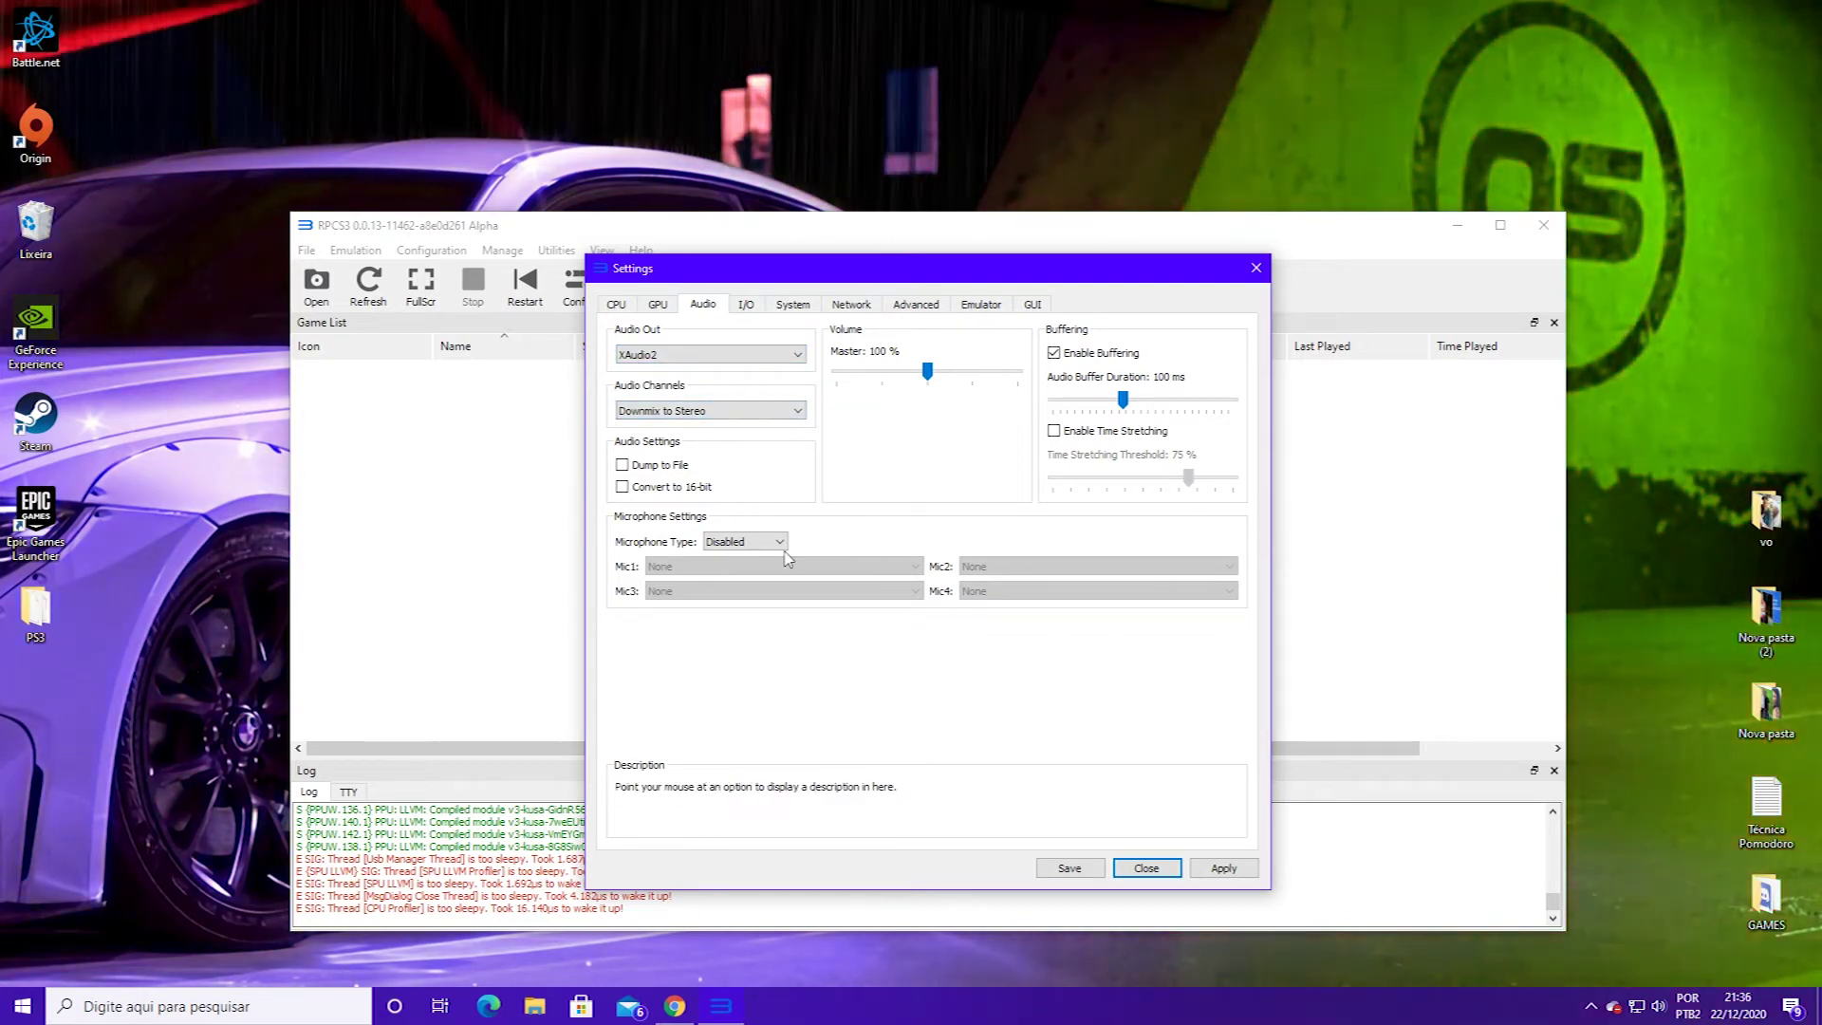
{"action": "left_click", "coordinate": [745, 305]}
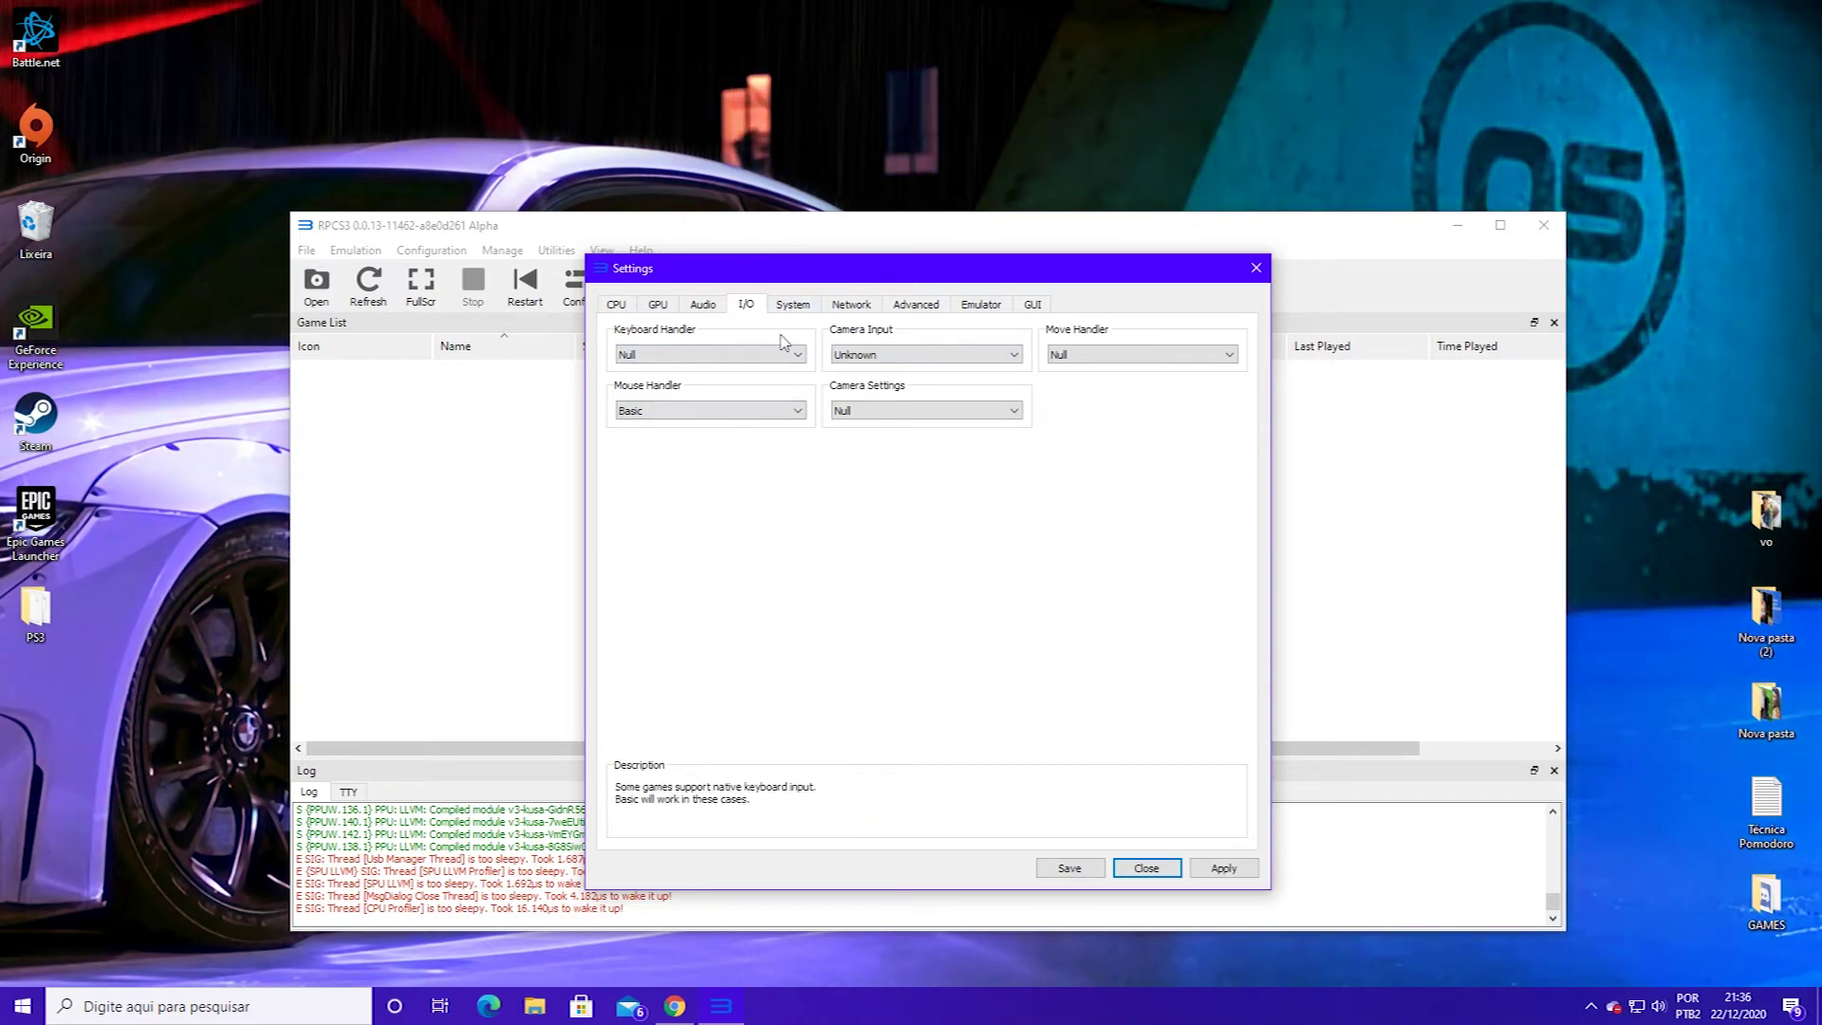
{"action": "left_click", "coordinate": [793, 305]}
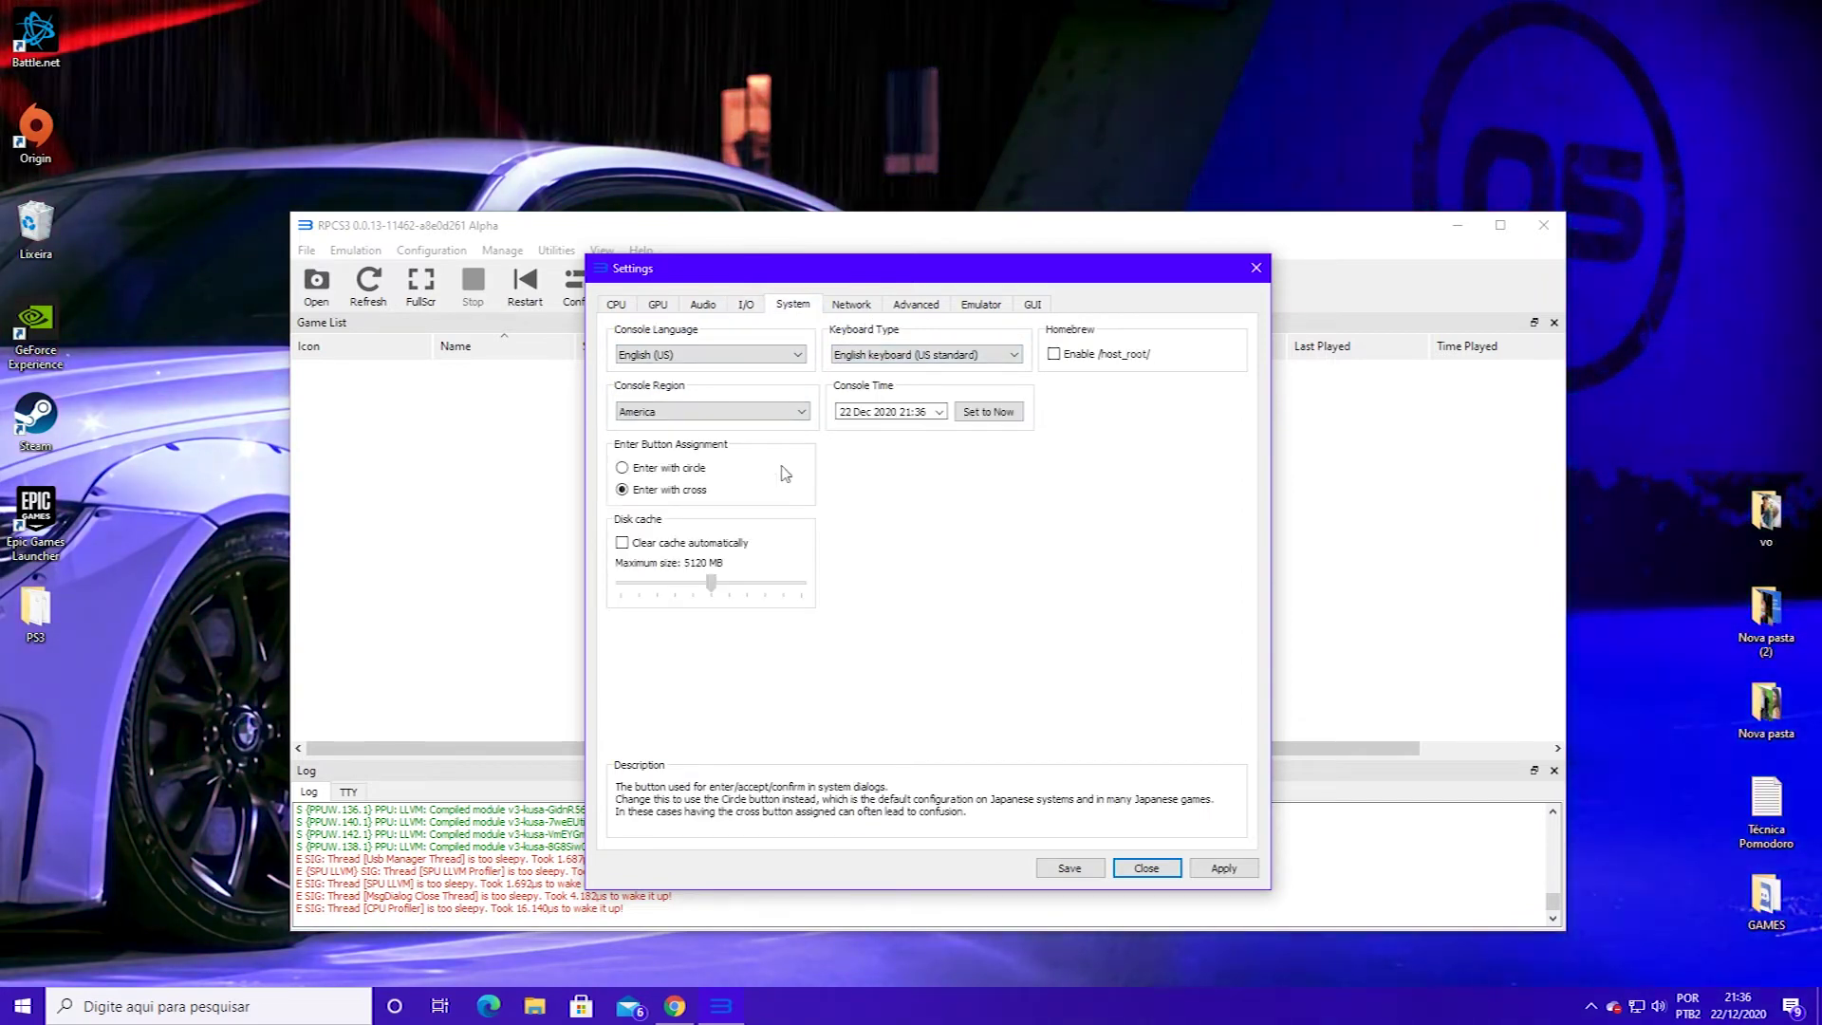
{"action": "left_click", "coordinate": [950, 355]}
{"action": "left_click", "coordinate": [851, 304]}
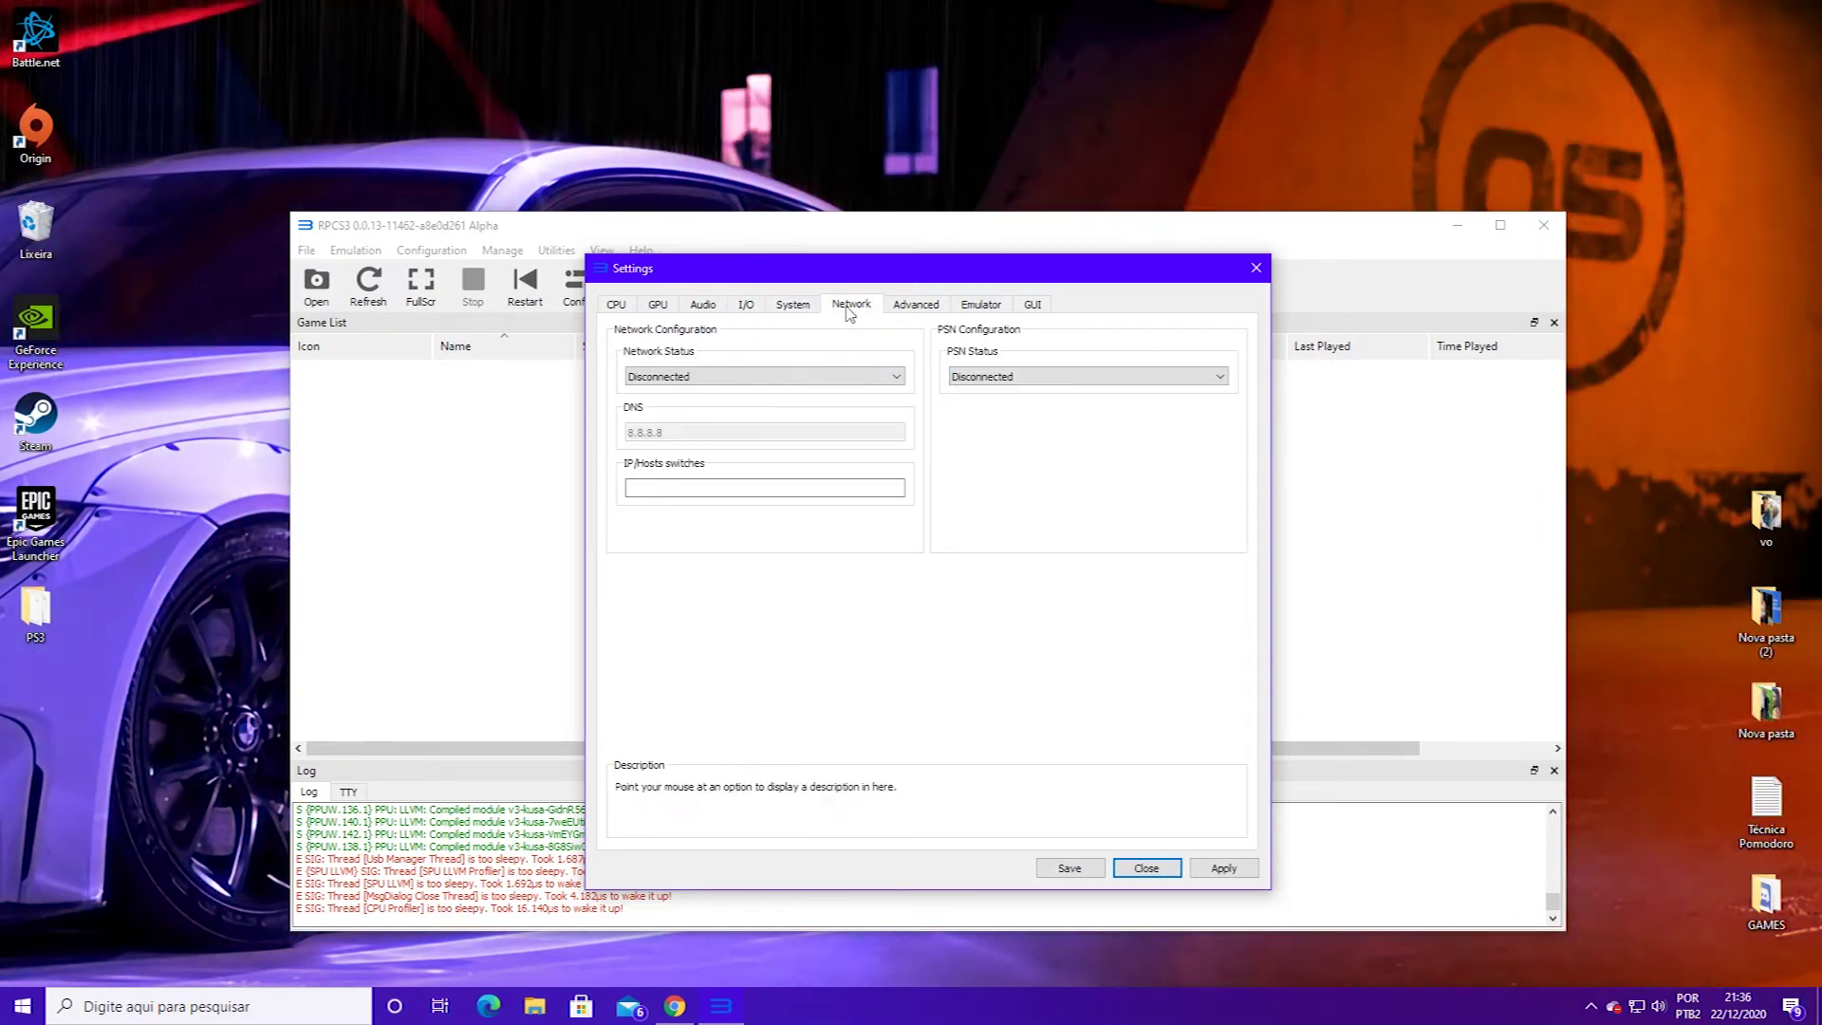
{"action": "left_click", "coordinate": [914, 306]}
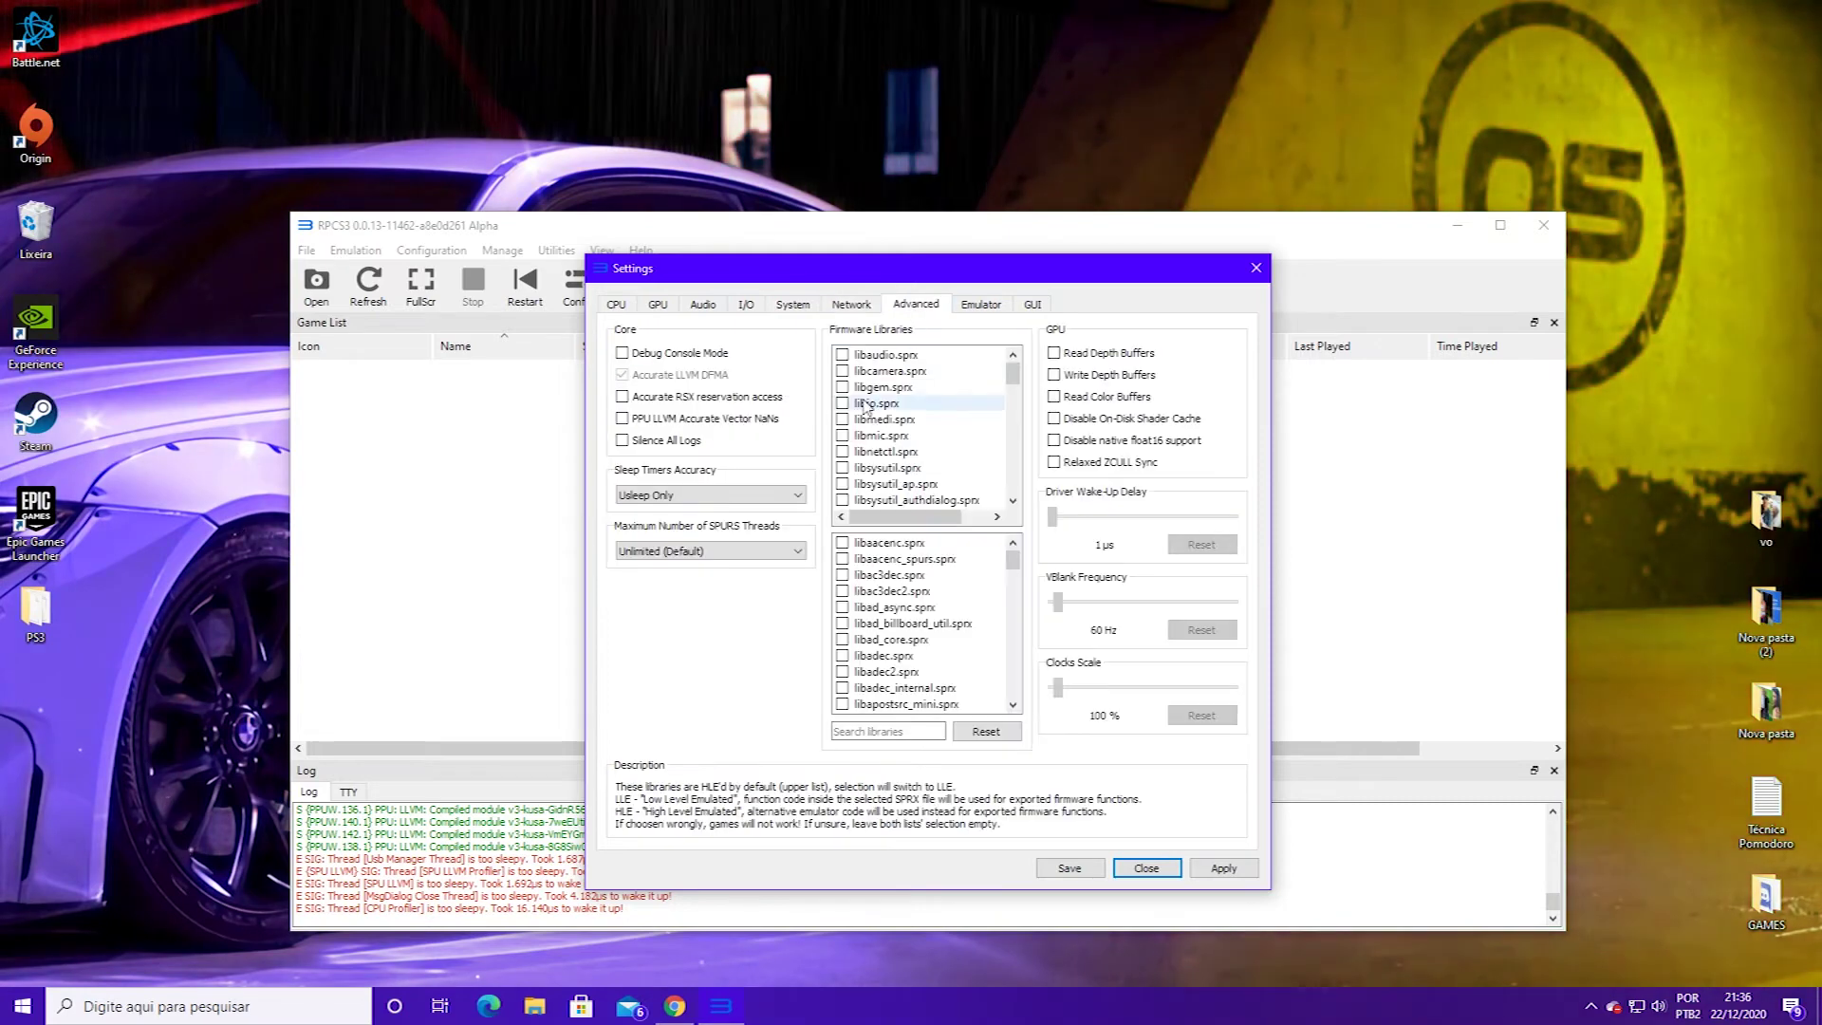
{"action": "left_click", "coordinate": [977, 305]}
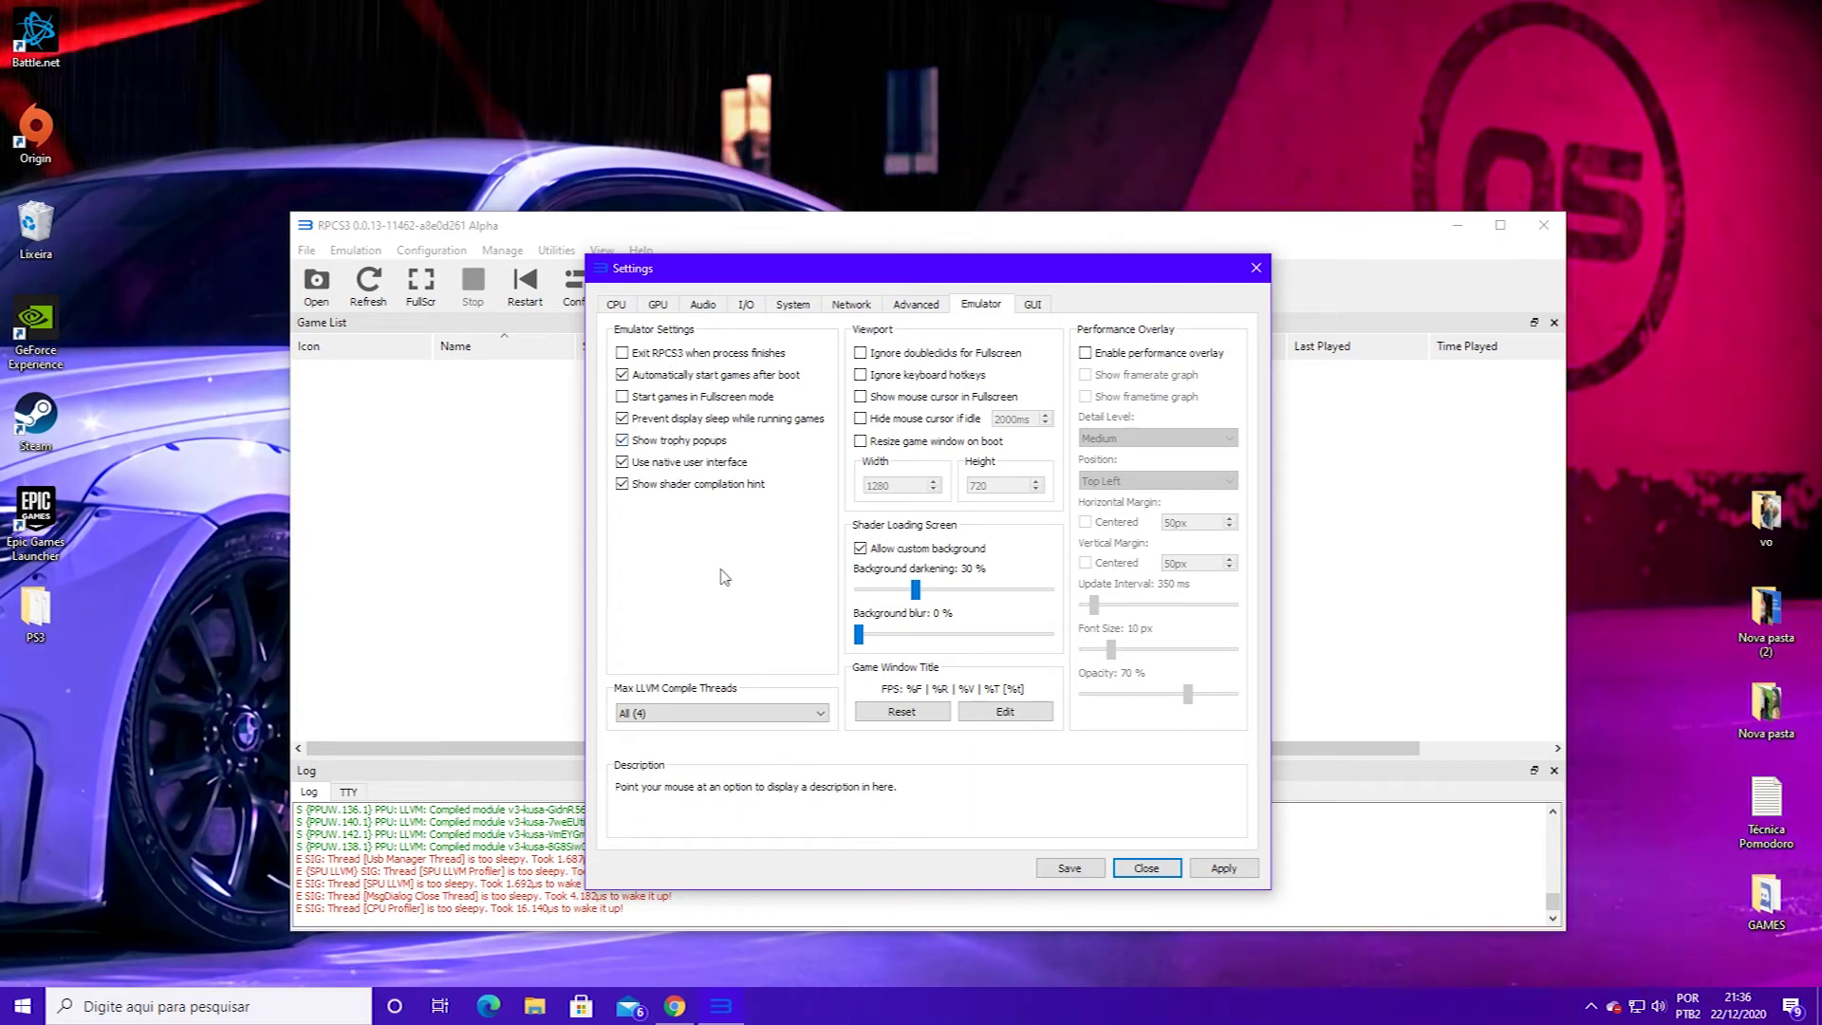
{"action": "left_click", "coordinate": [1033, 304]}
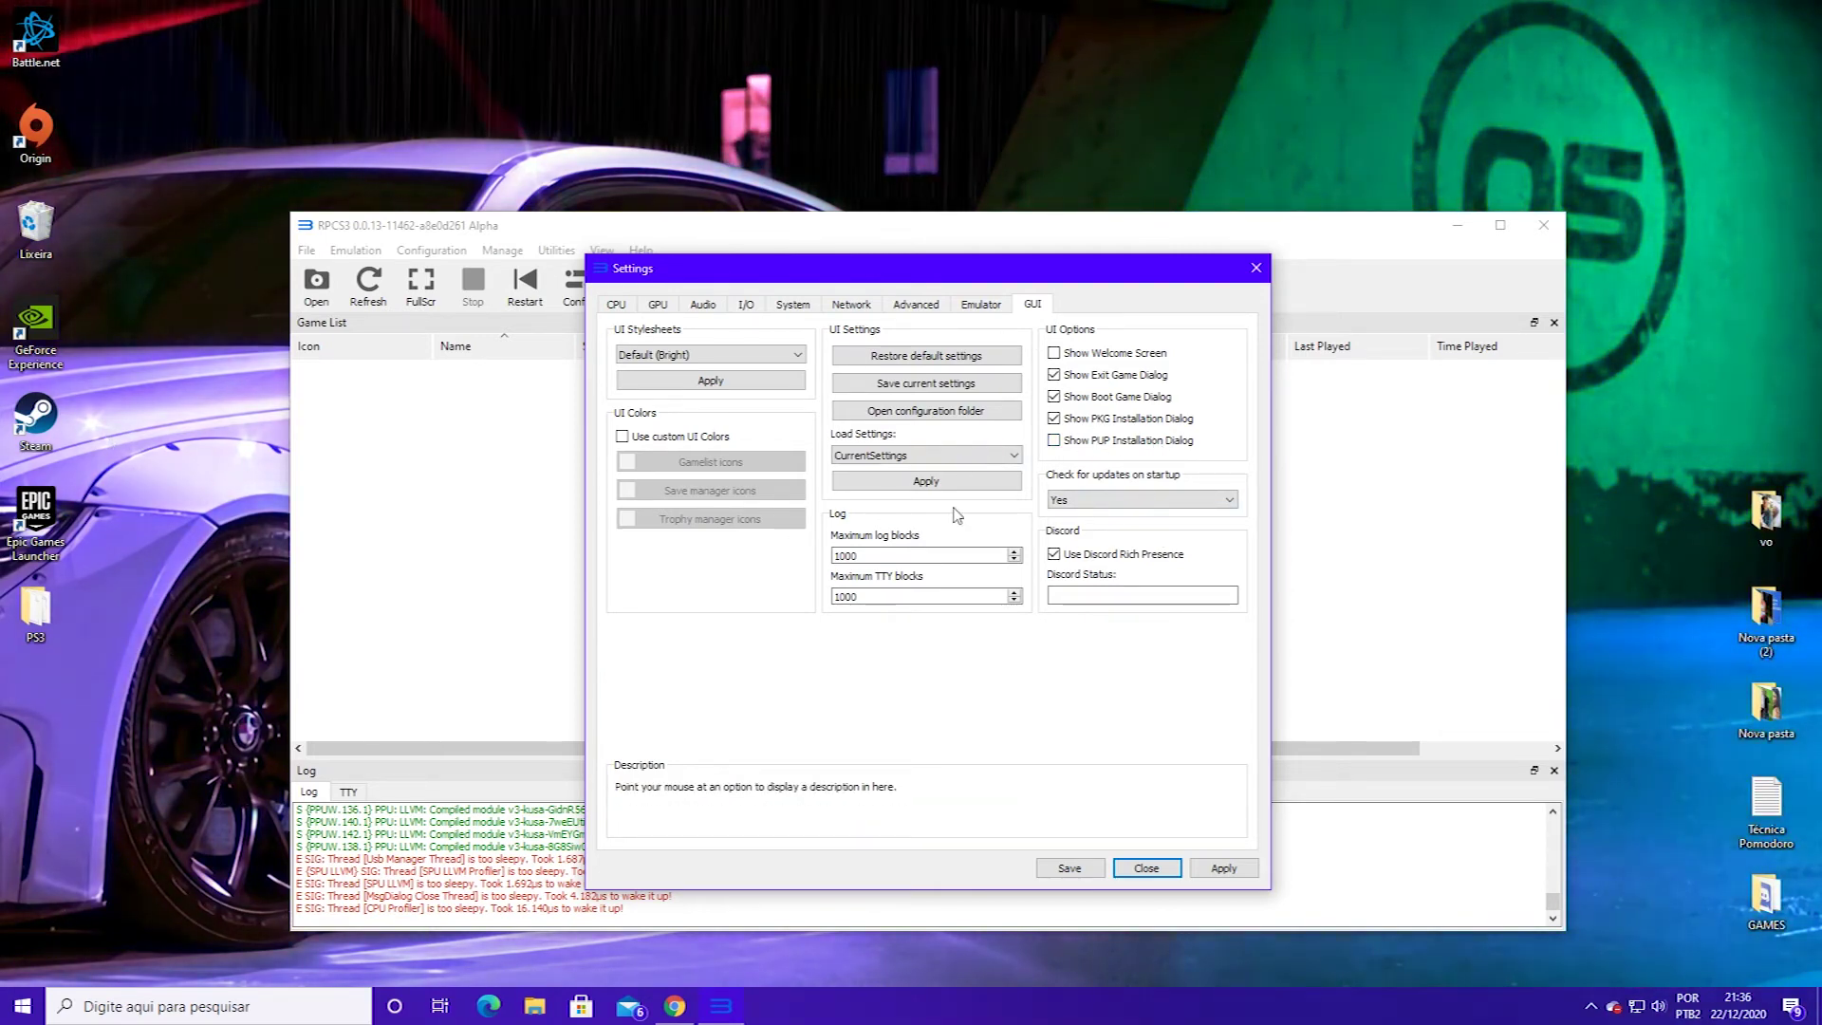
{"action": "left_click", "coordinate": [1087, 868]}
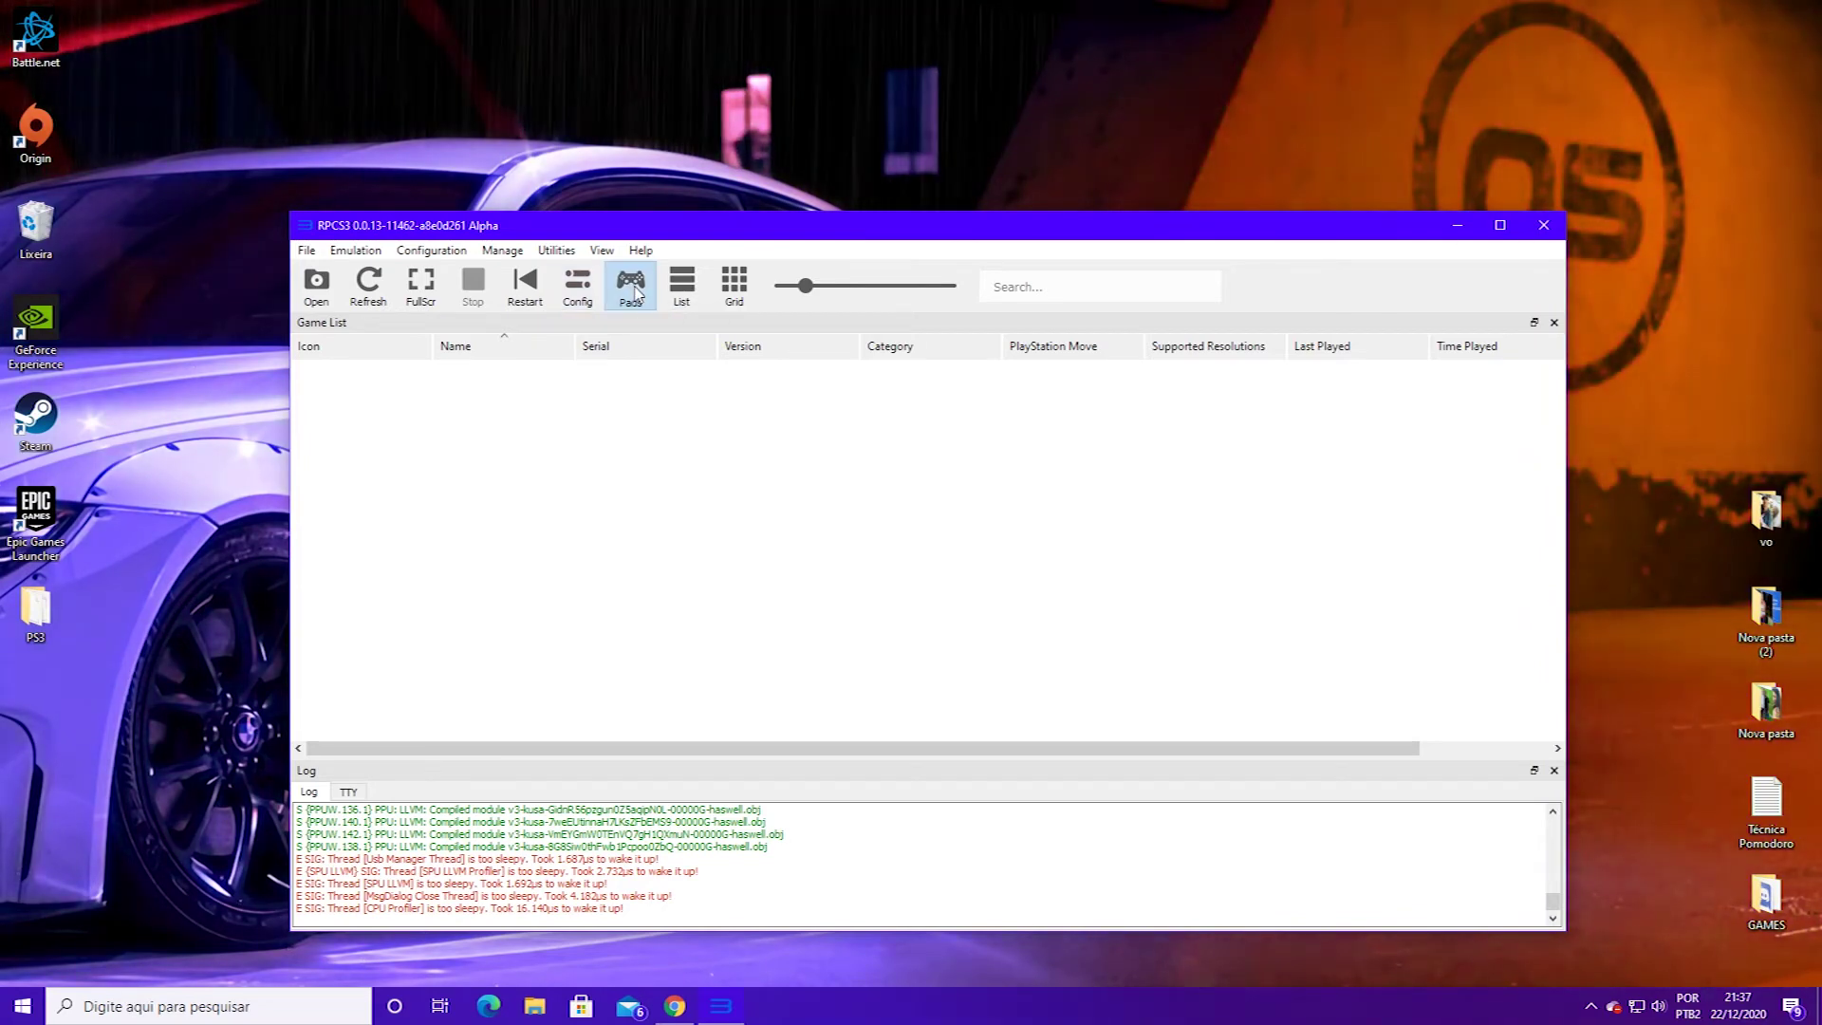
- Try the MMJoystick and DualShock 3 handlers for Player 1 in the gamepad settings, and discard the changes
{"action": "left_click", "coordinate": [631, 285]}
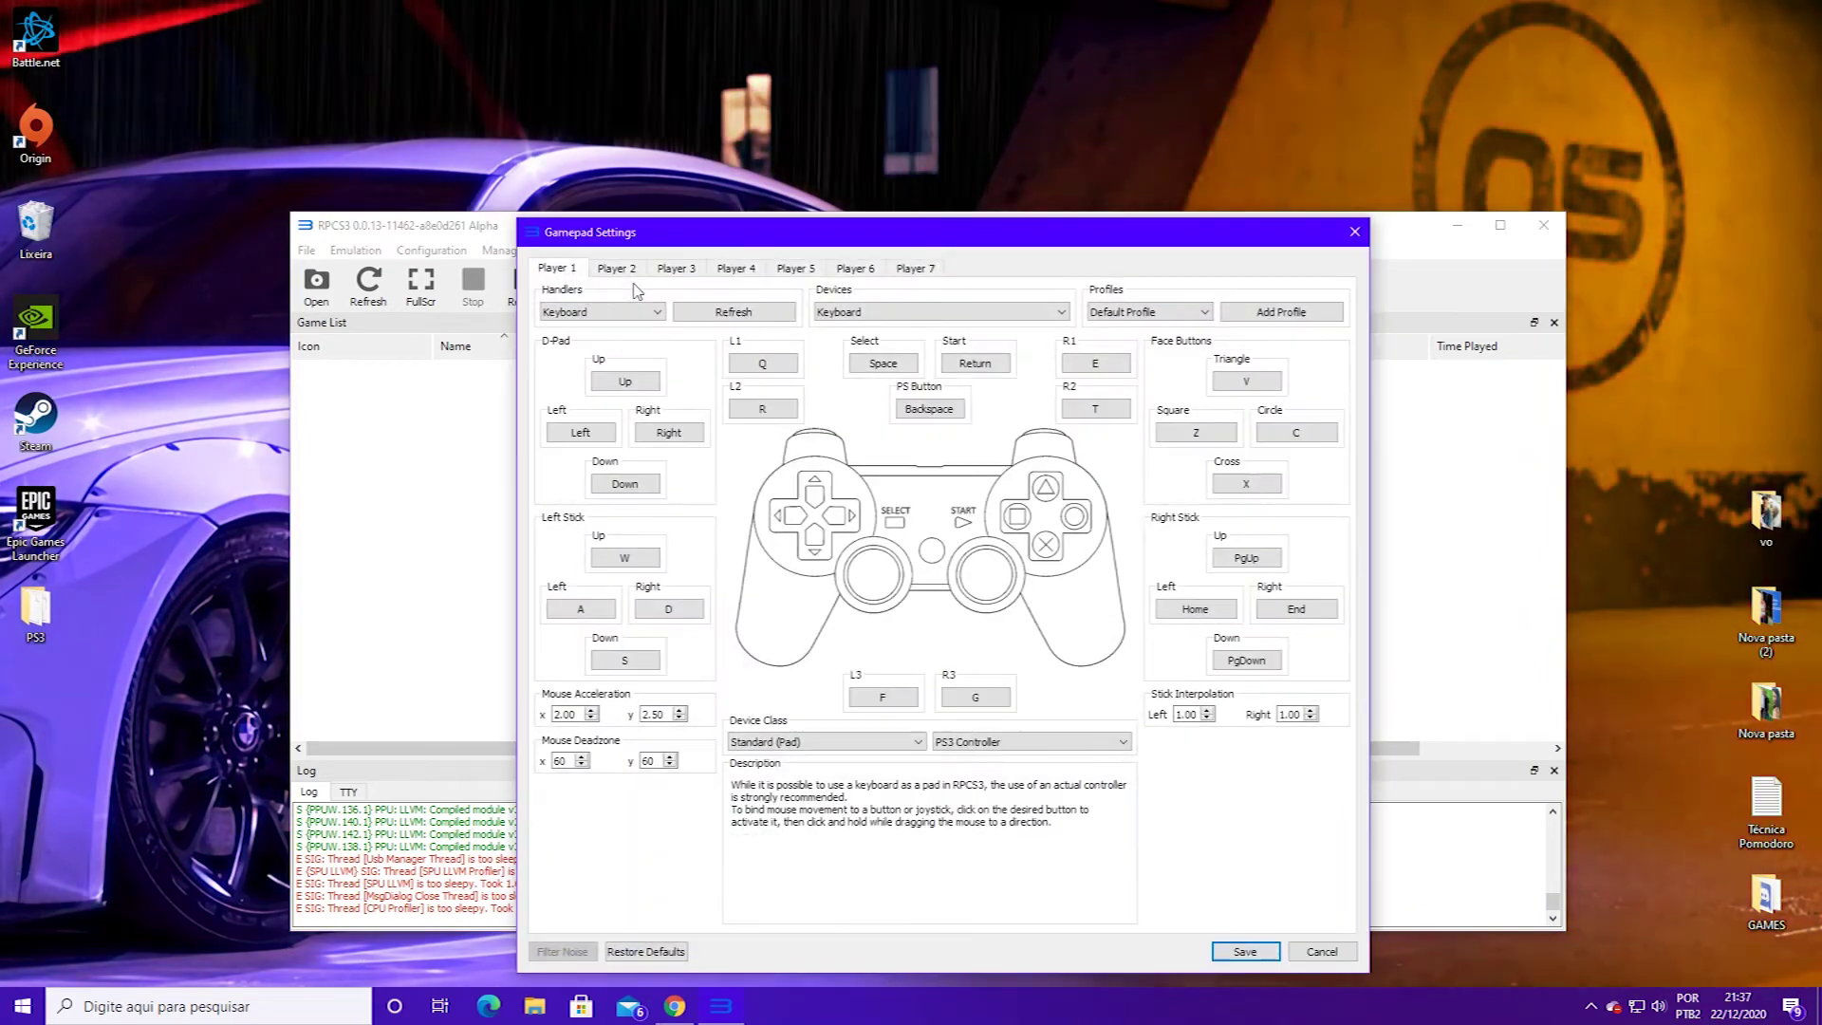
{"action": "left_click", "coordinate": [574, 313]}
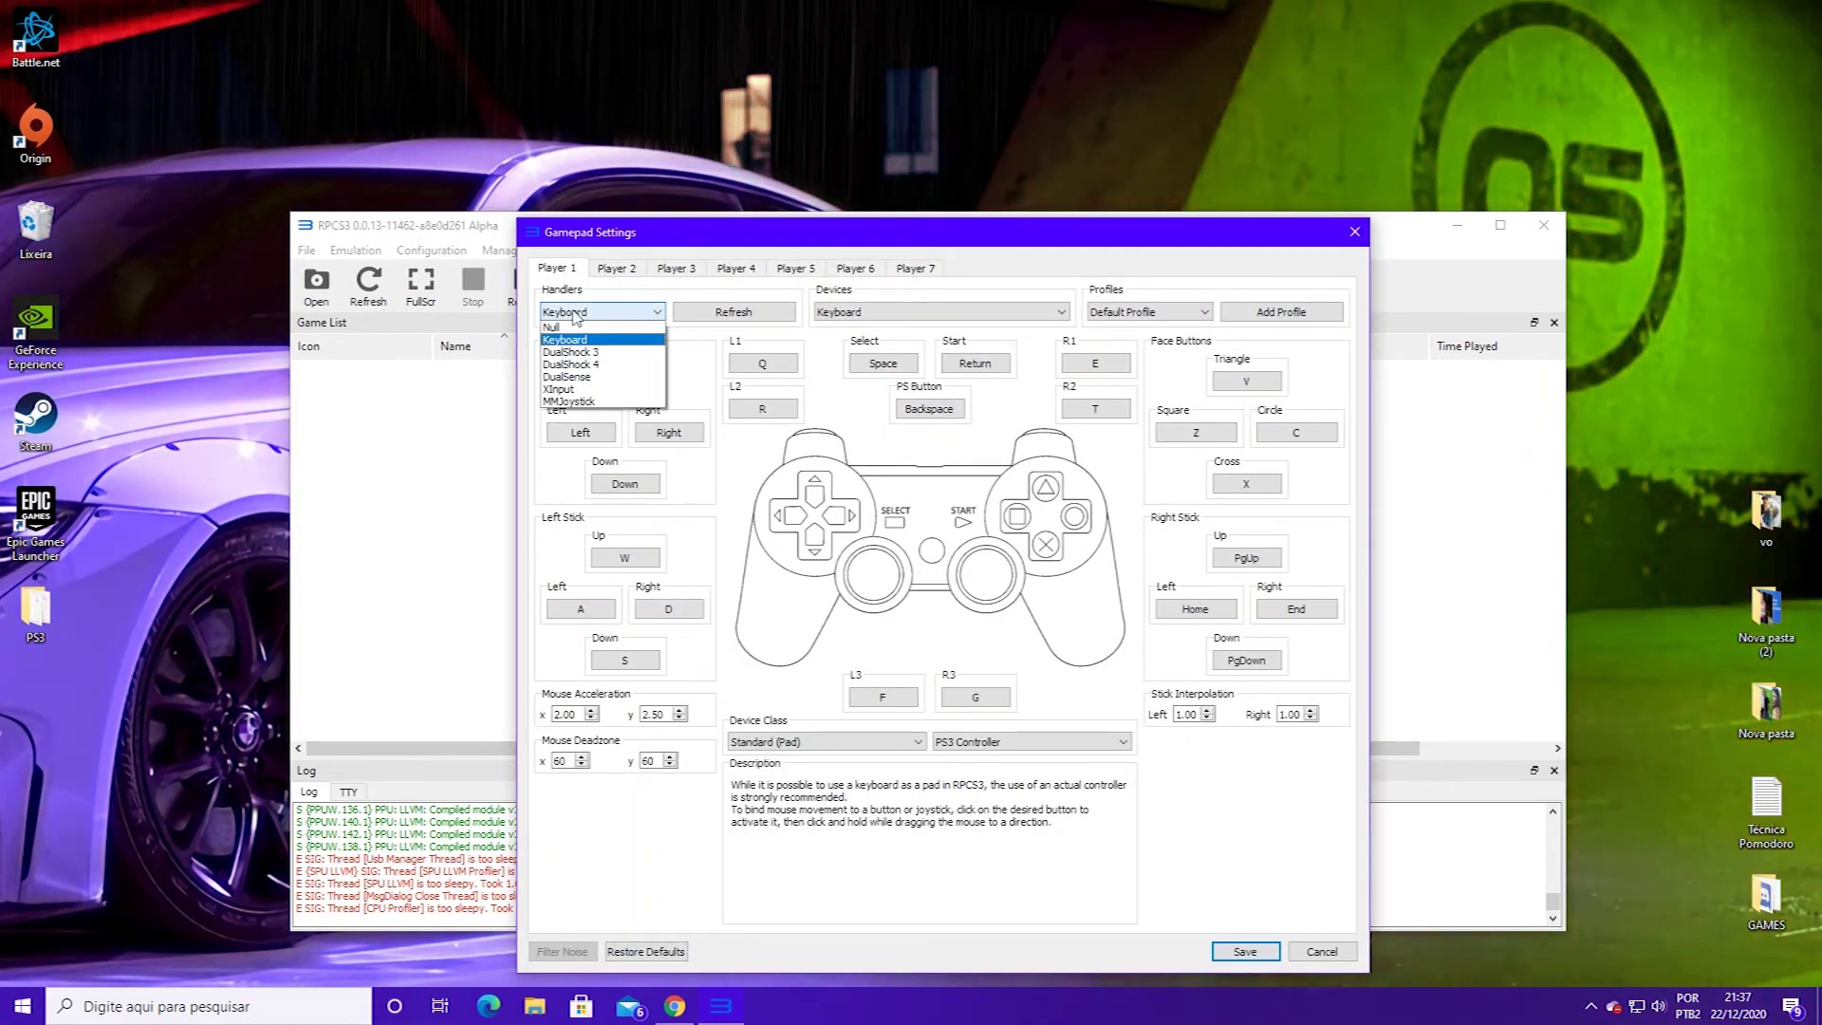
{"action": "left_click", "coordinate": [581, 401]}
{"action": "left_click", "coordinate": [617, 315]}
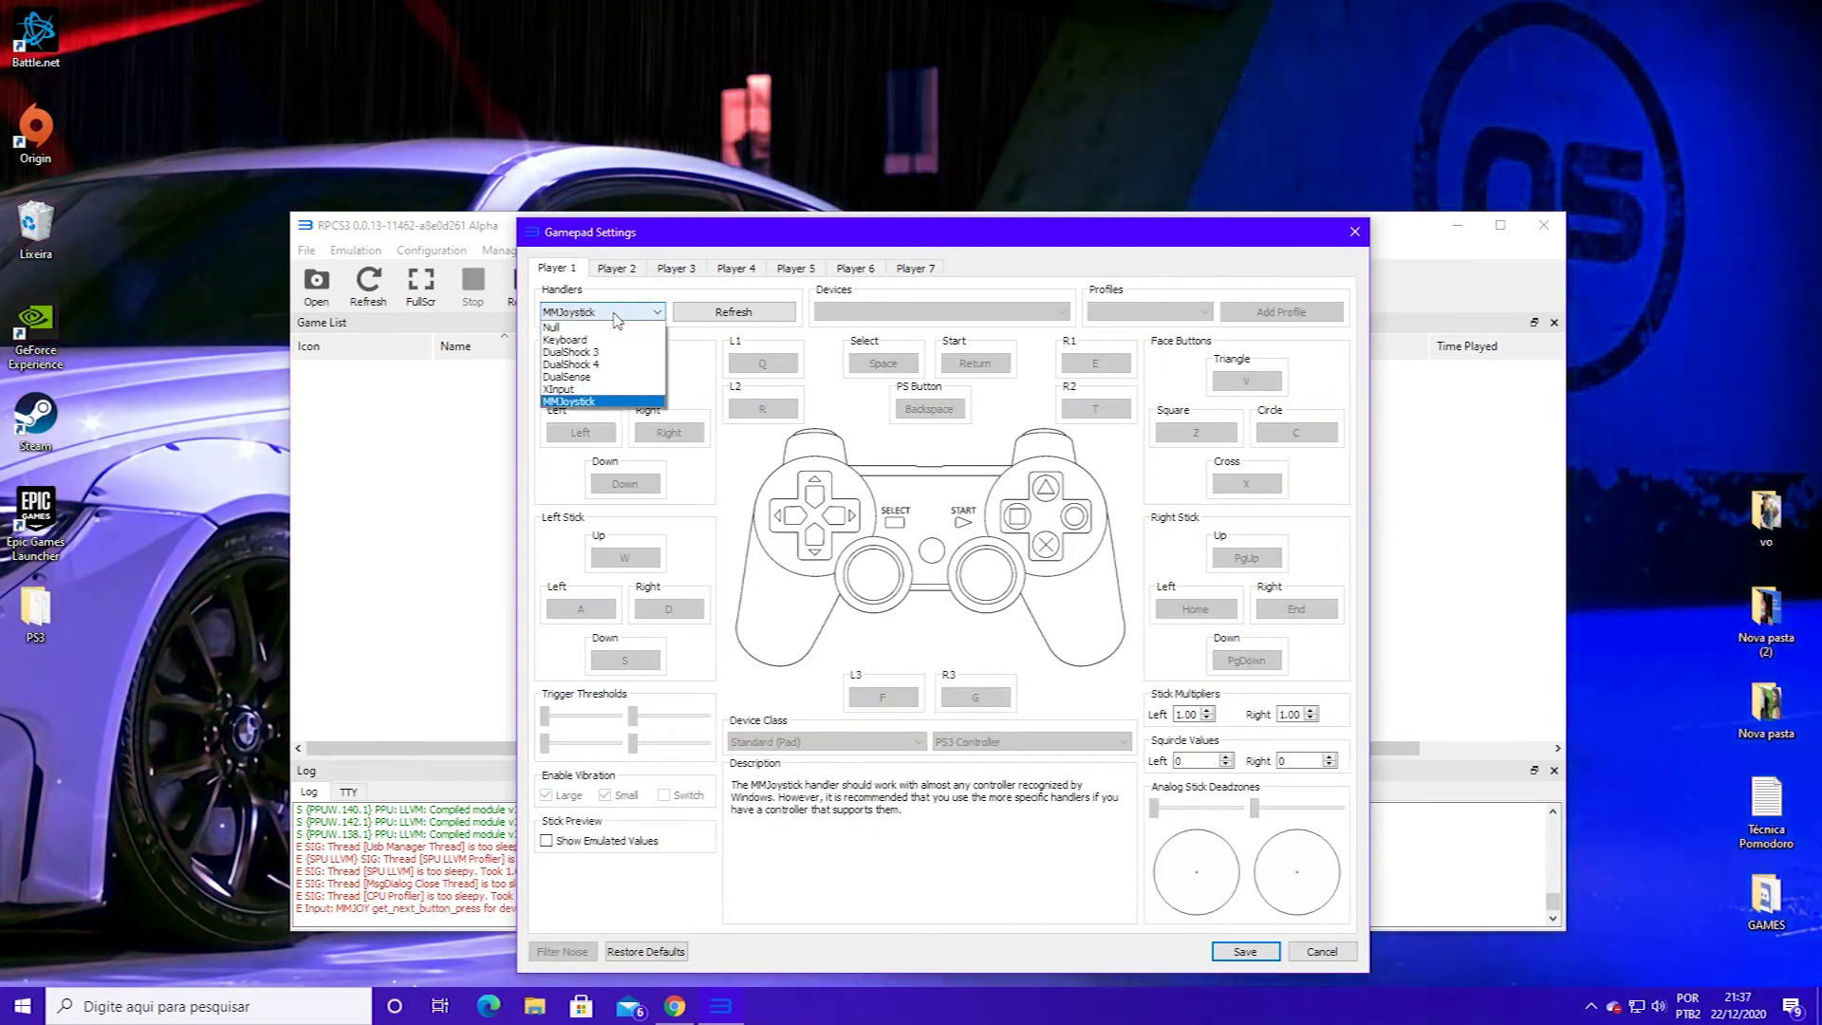
{"action": "left_click", "coordinate": [593, 406]}
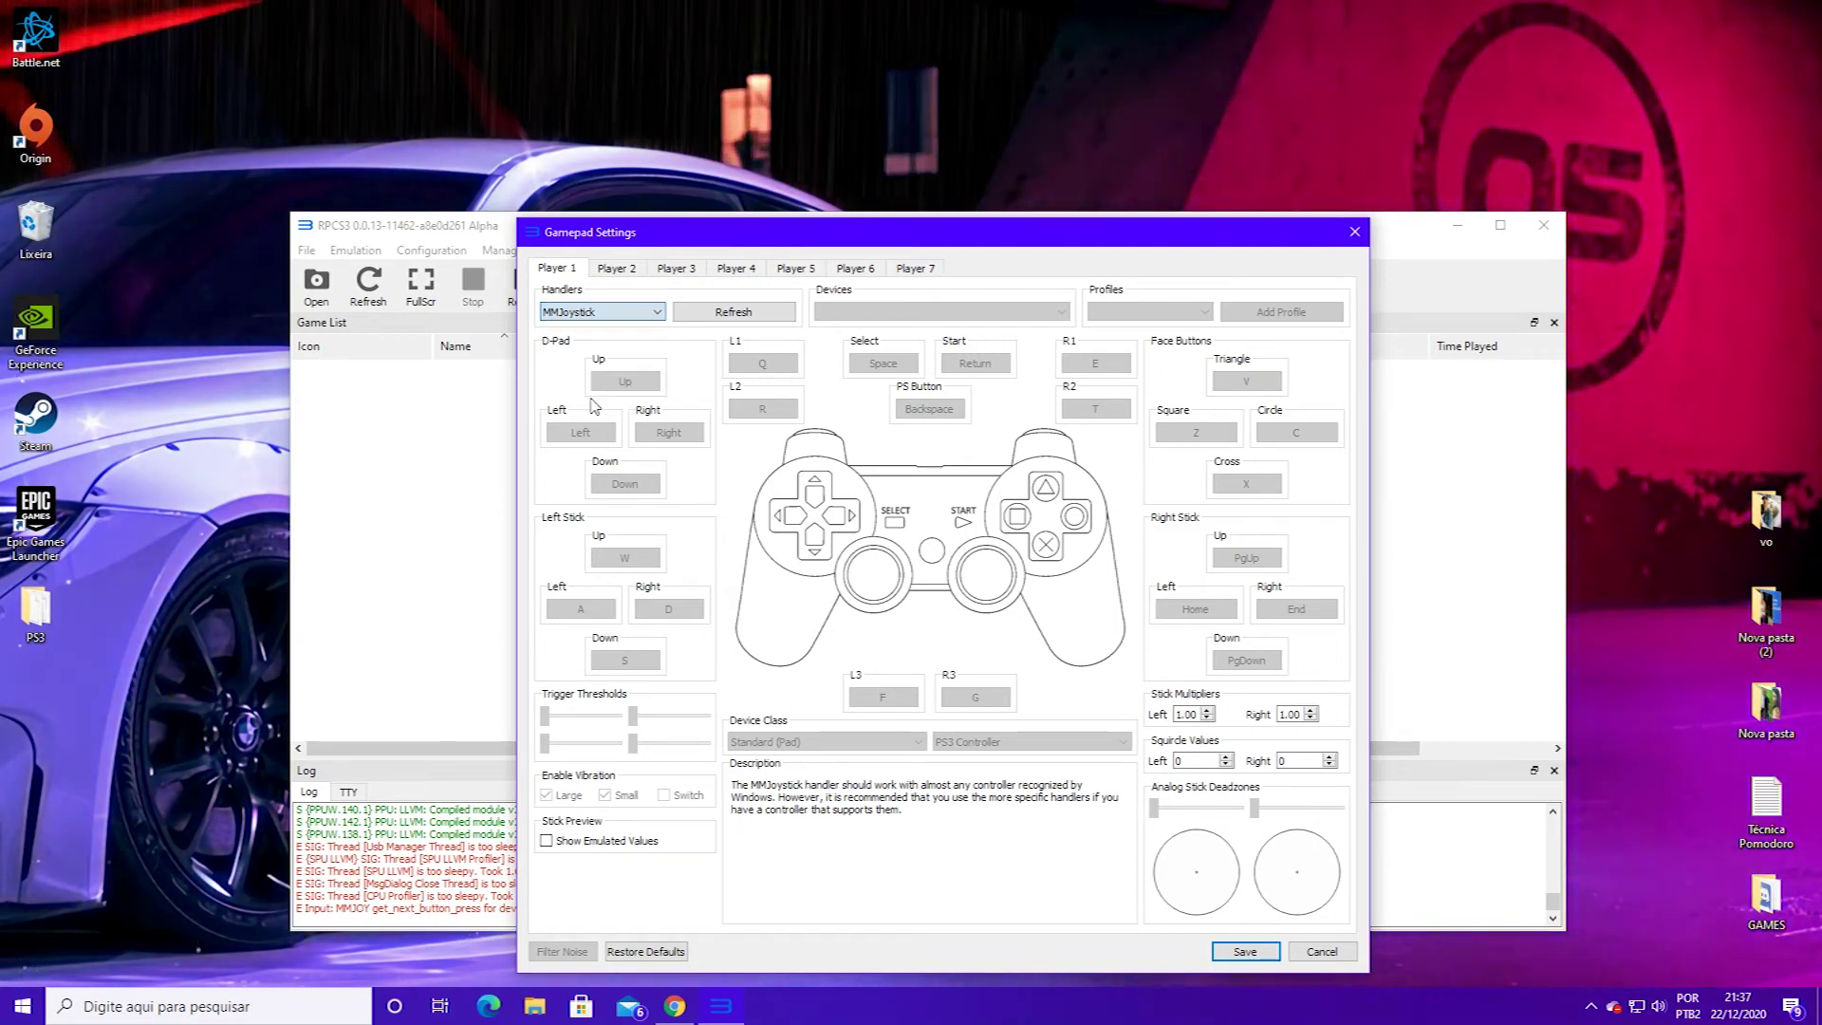
{"action": "left_click", "coordinate": [590, 312]}
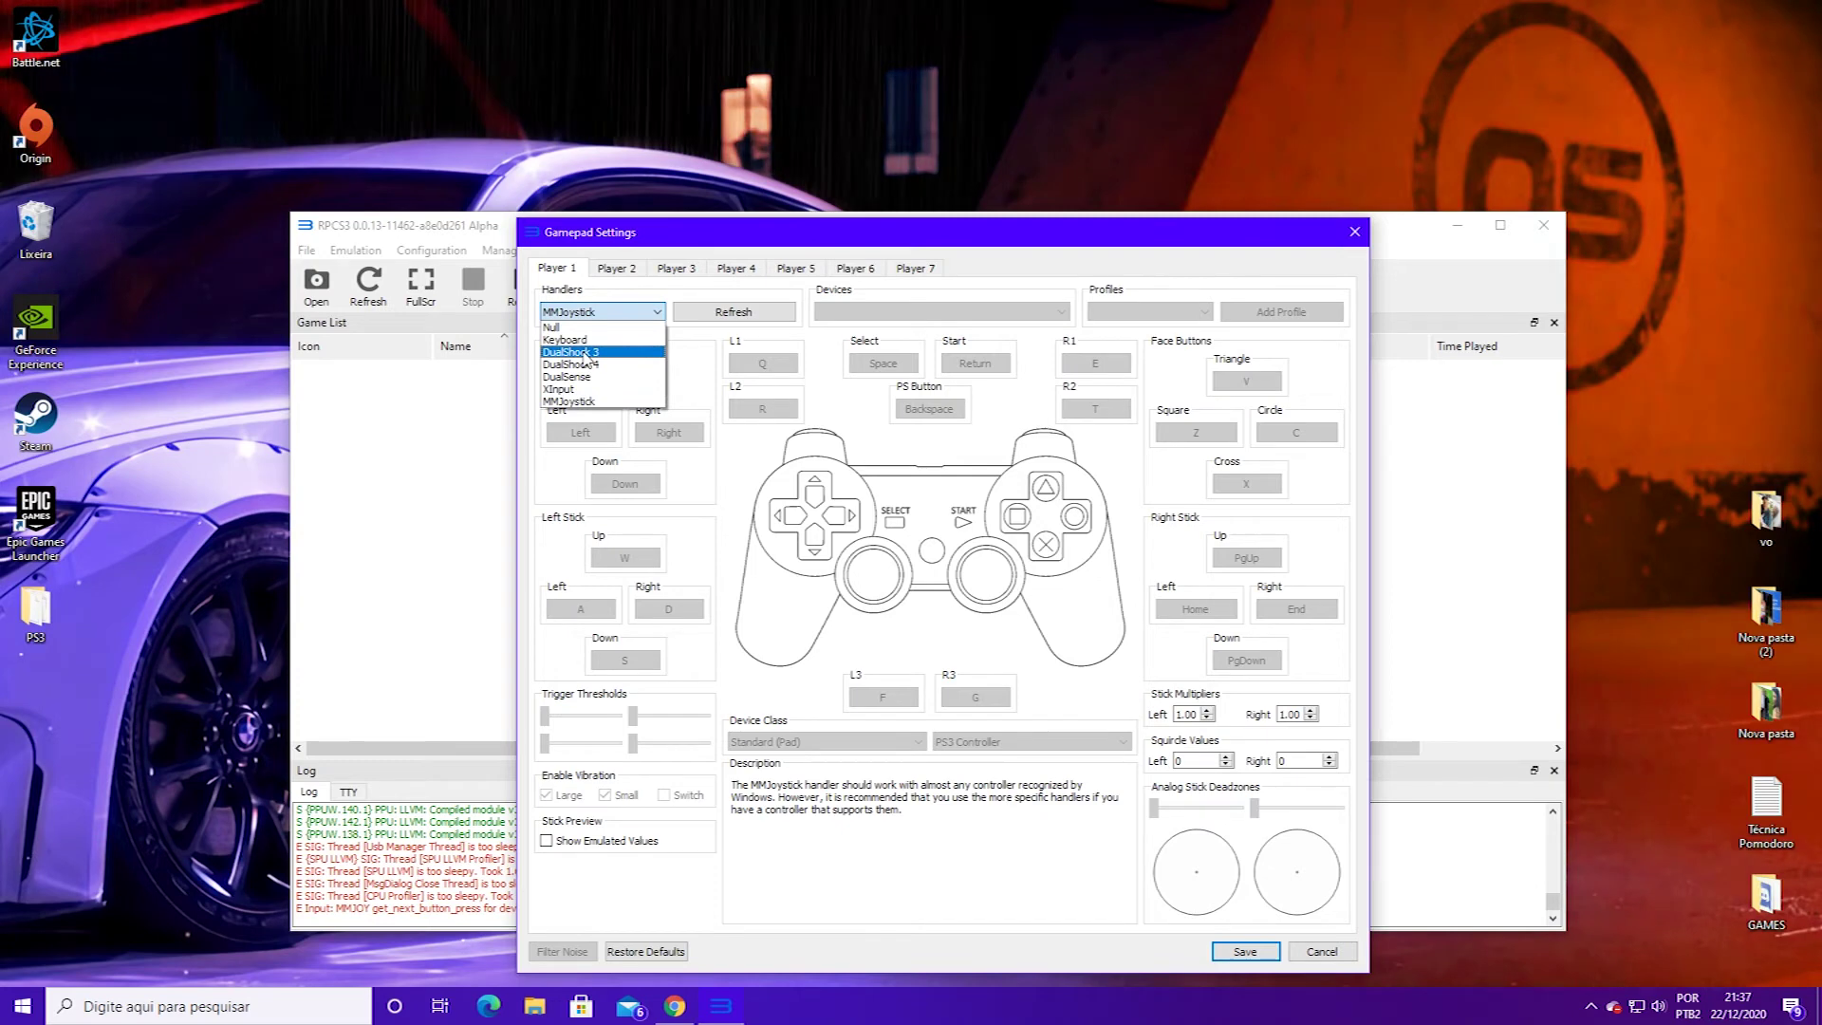
{"action": "left_click", "coordinate": [570, 352]}
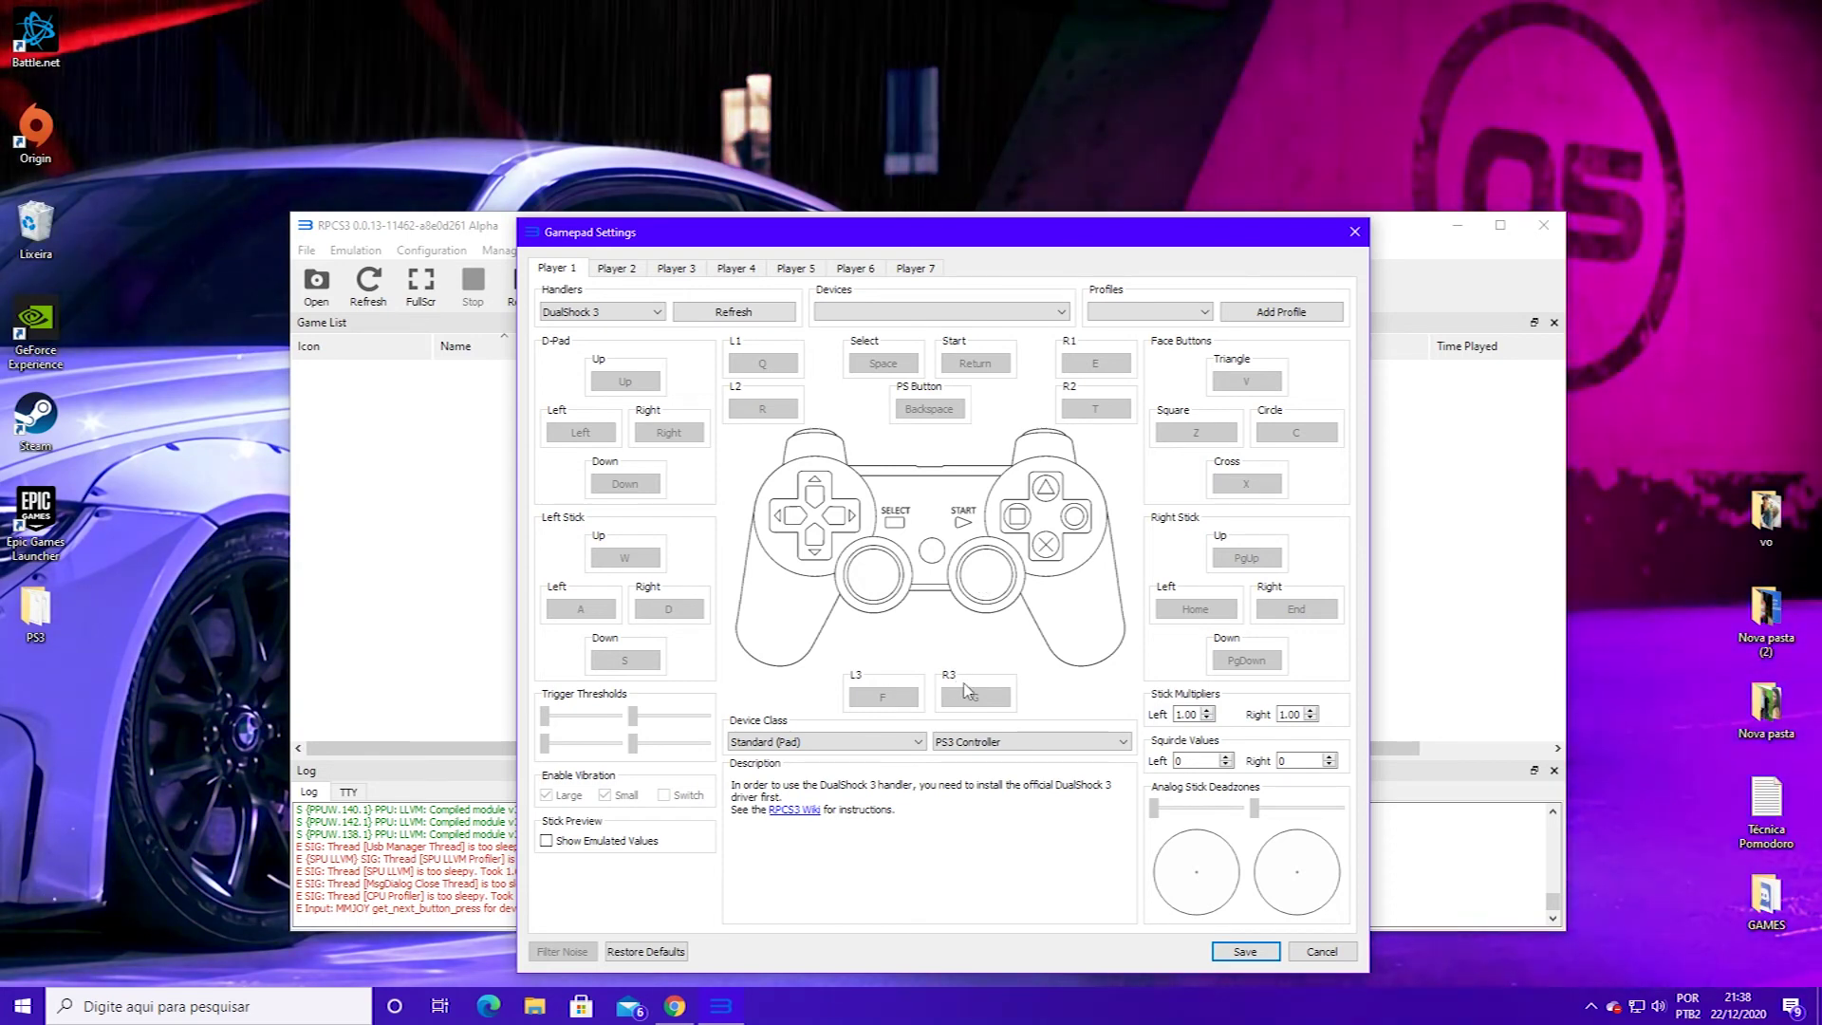
{"action": "key", "text": "g"}
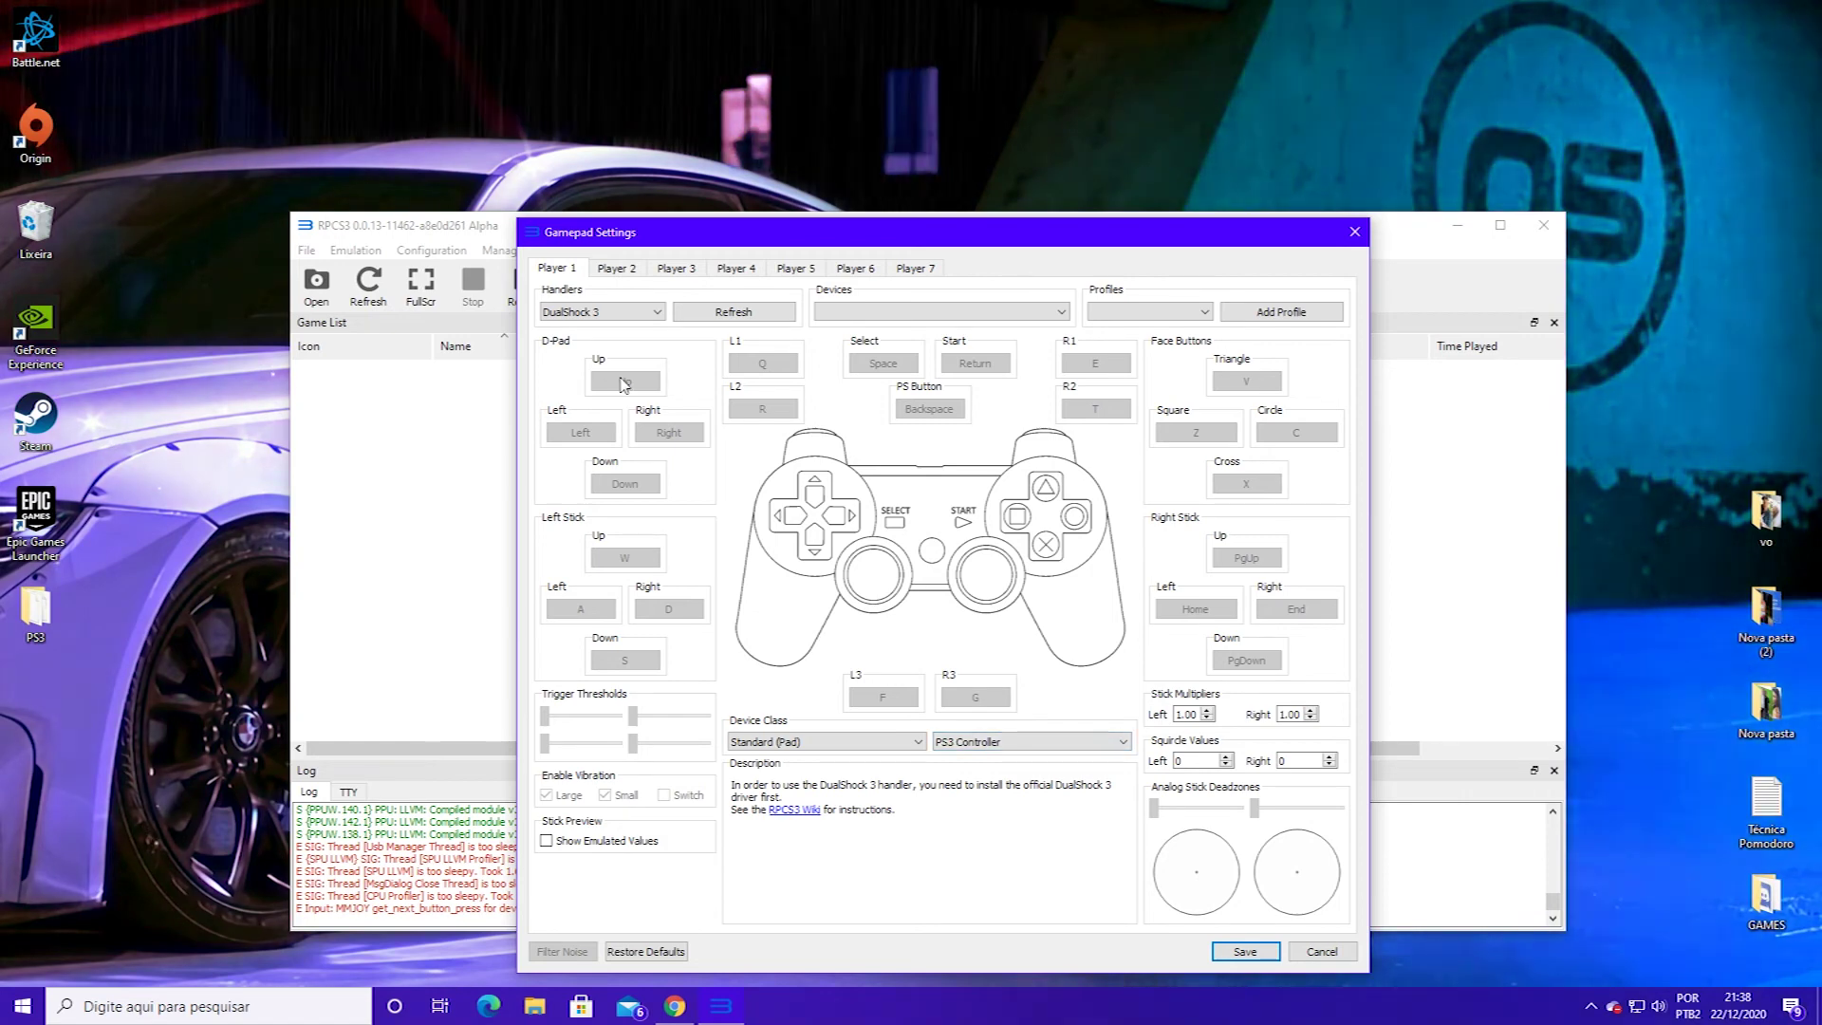
{"action": "key", "text": "Up"}
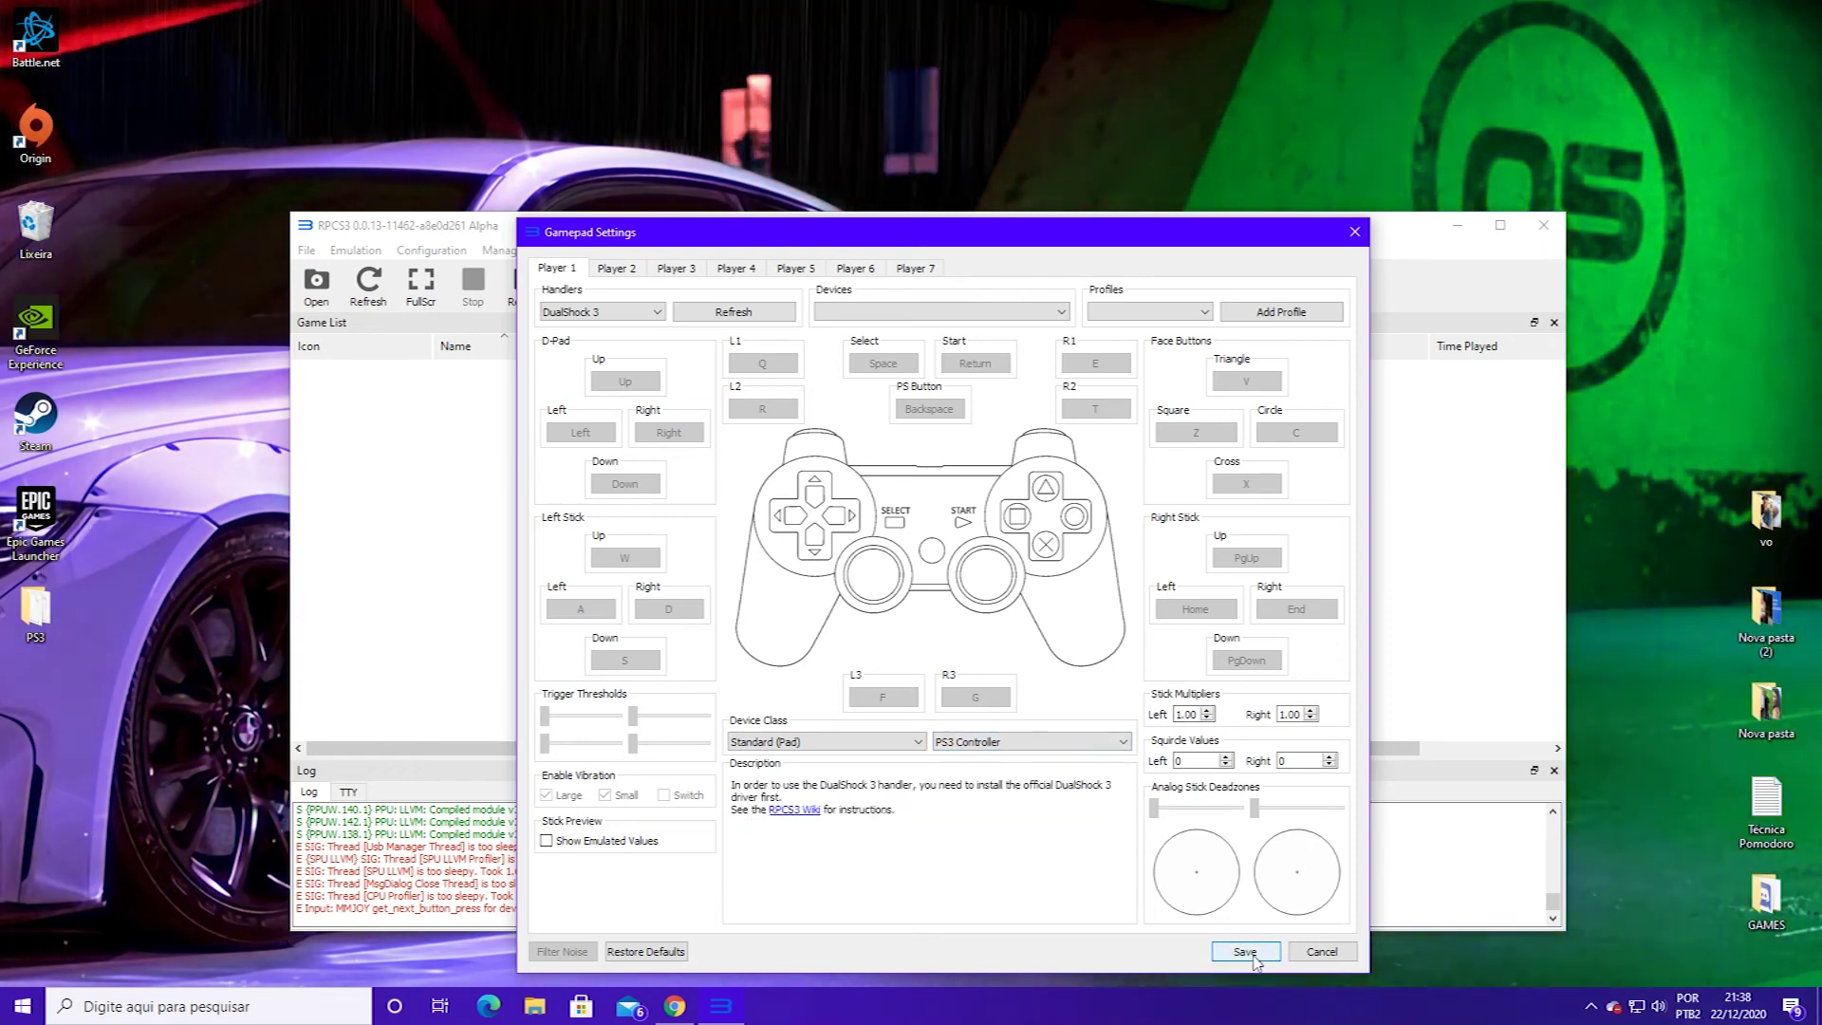
{"action": "left_click", "coordinate": [1319, 953]}
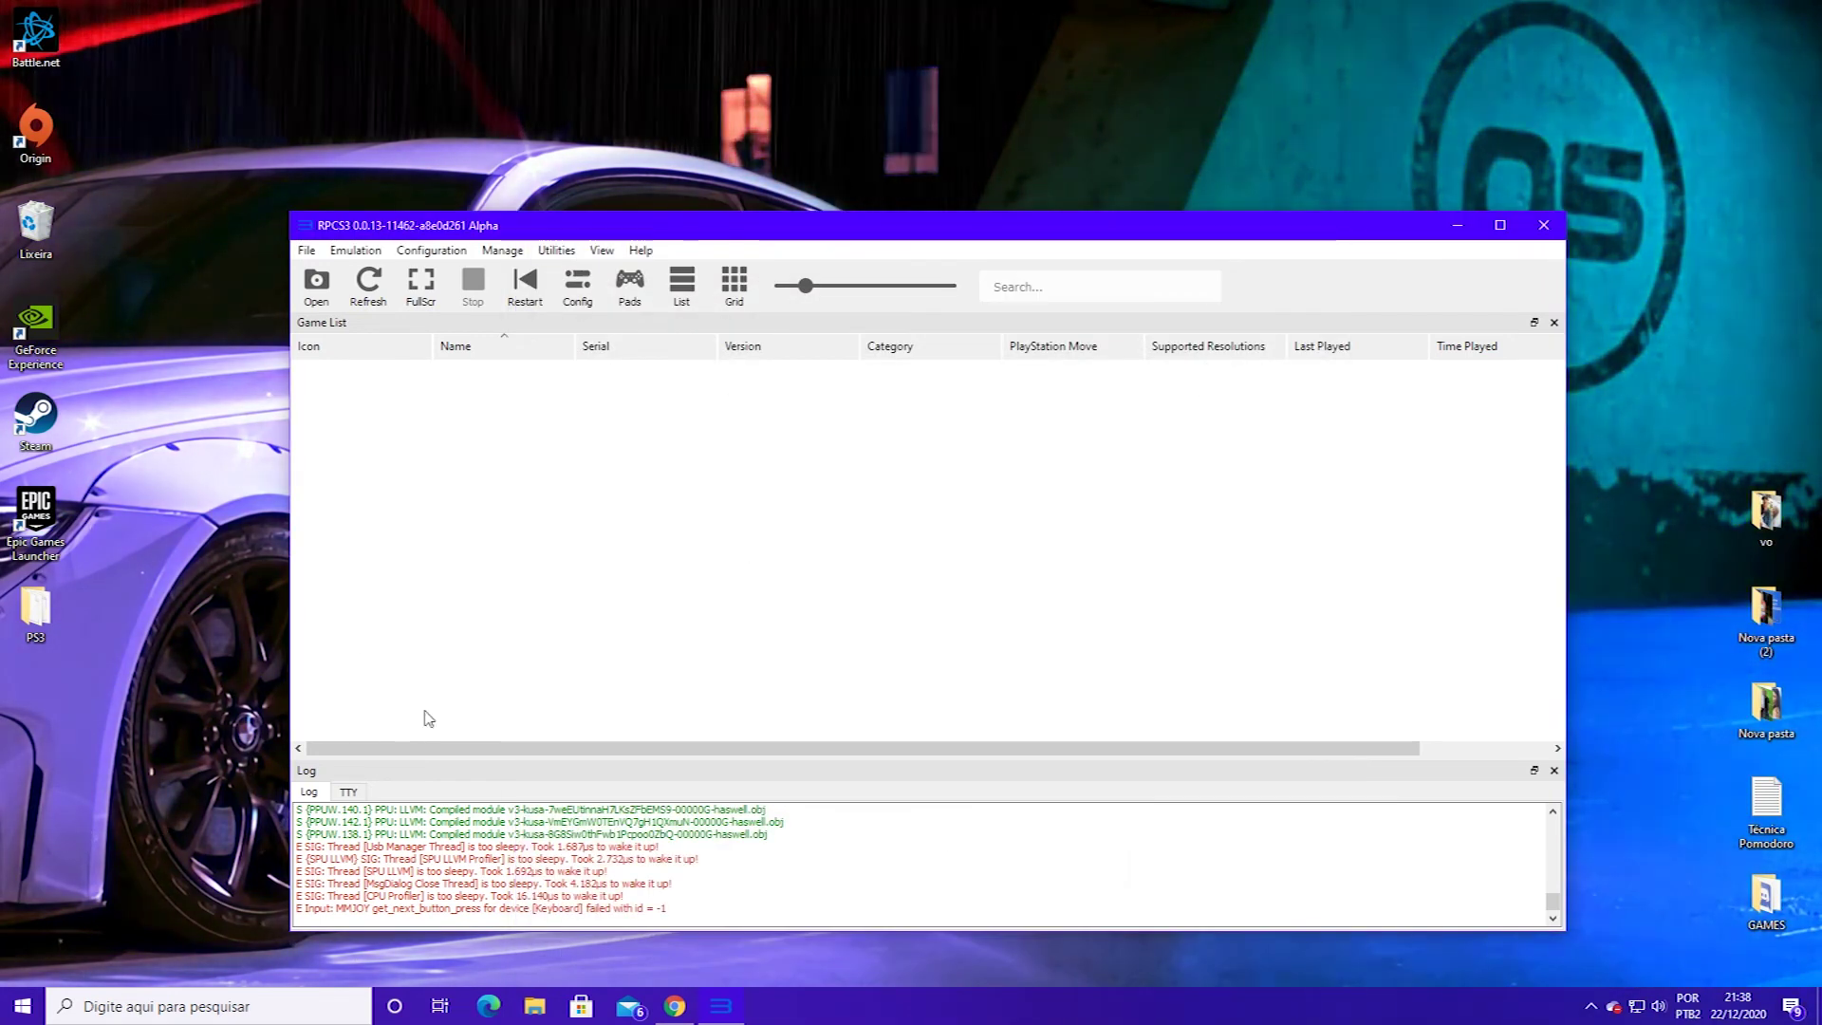